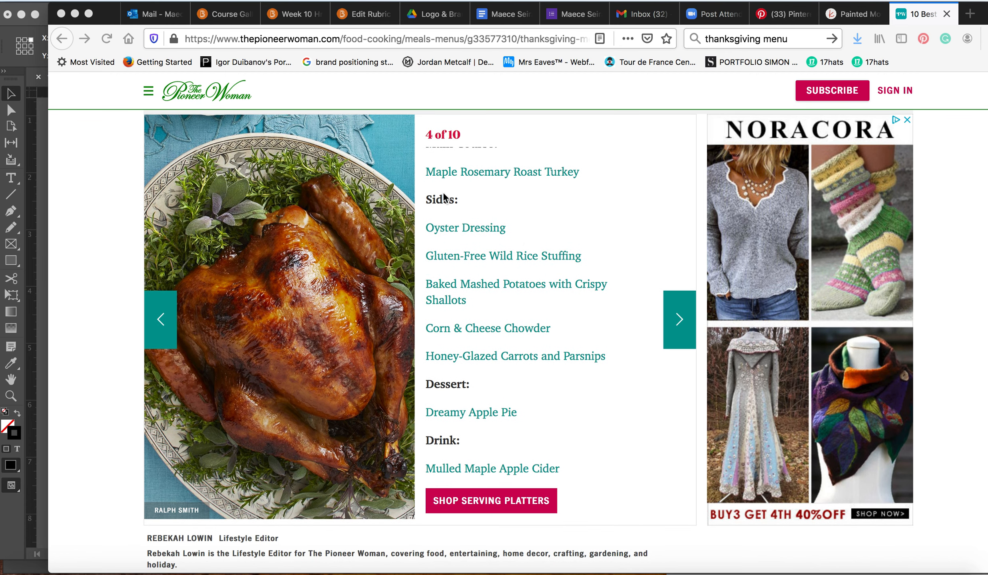
Step: Select and copy the New England Thanksgiving menu text on the web page, through the Mulled Maple Apple Cider line
left_click(423, 170)
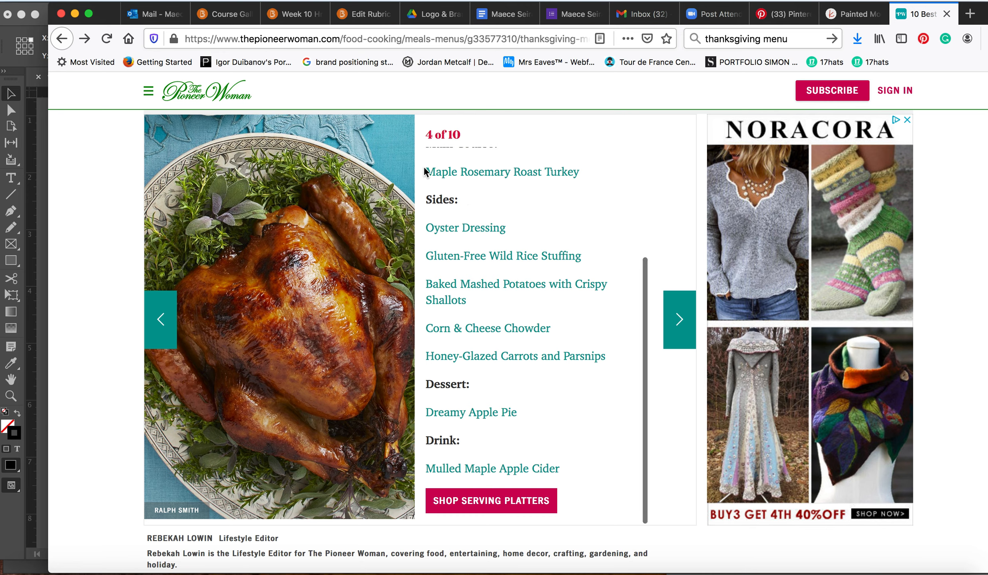
left_click_drag(421, 162, 493, 182)
left_click(570, 218)
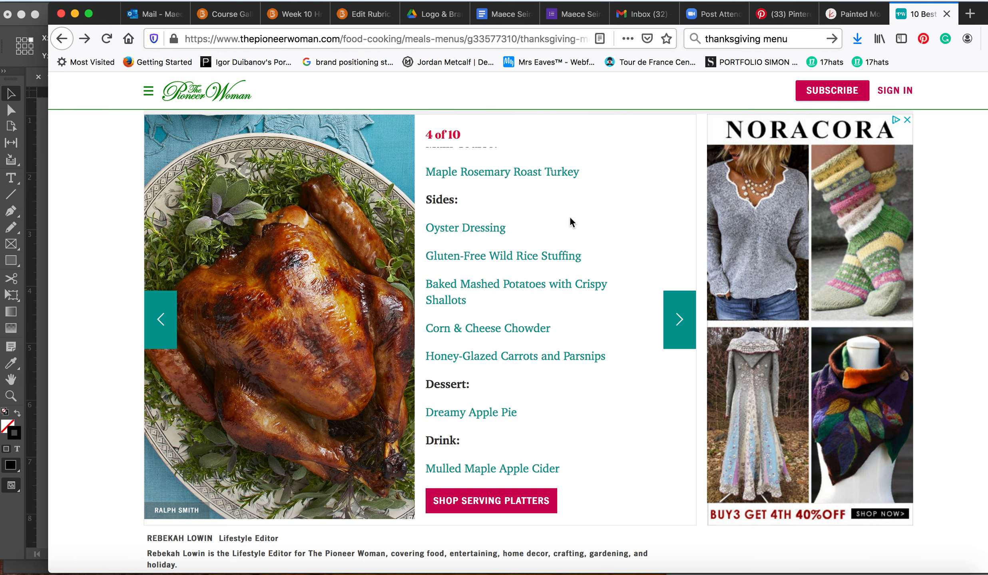
left_click_drag(427, 165, 542, 235)
left_click_drag(582, 167, 624, 471)
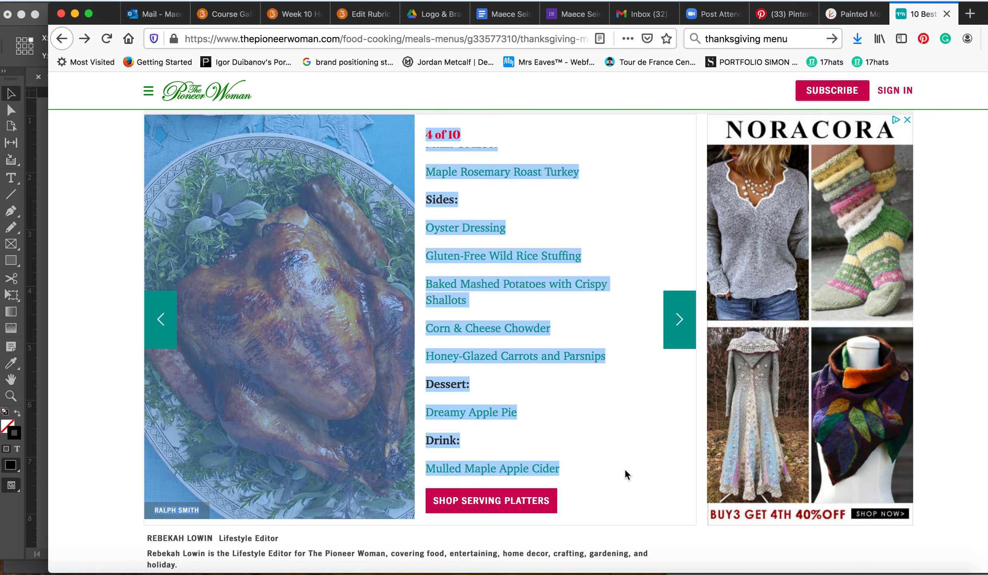
left_click(624, 465)
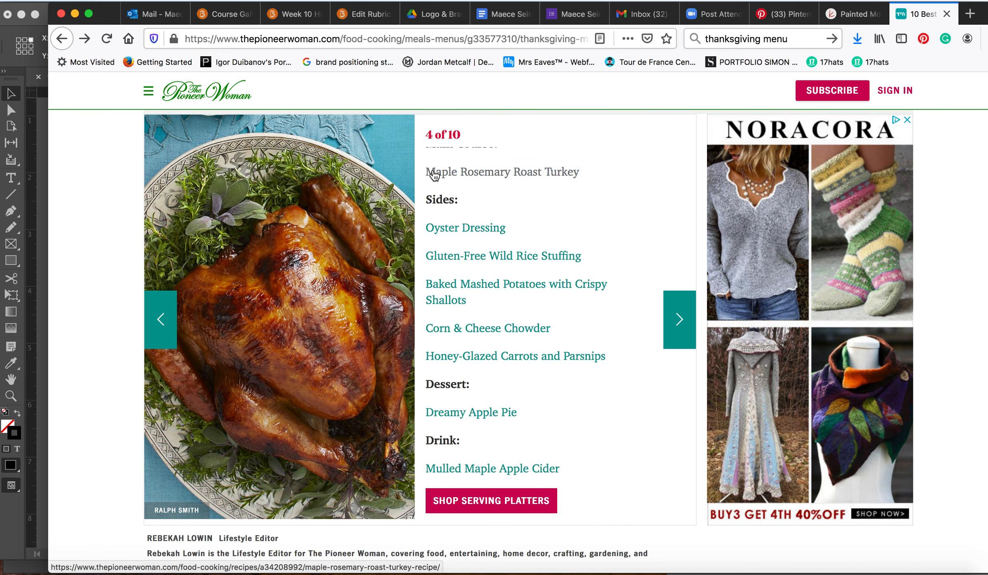
left_click_drag(465, 178, 585, 466)
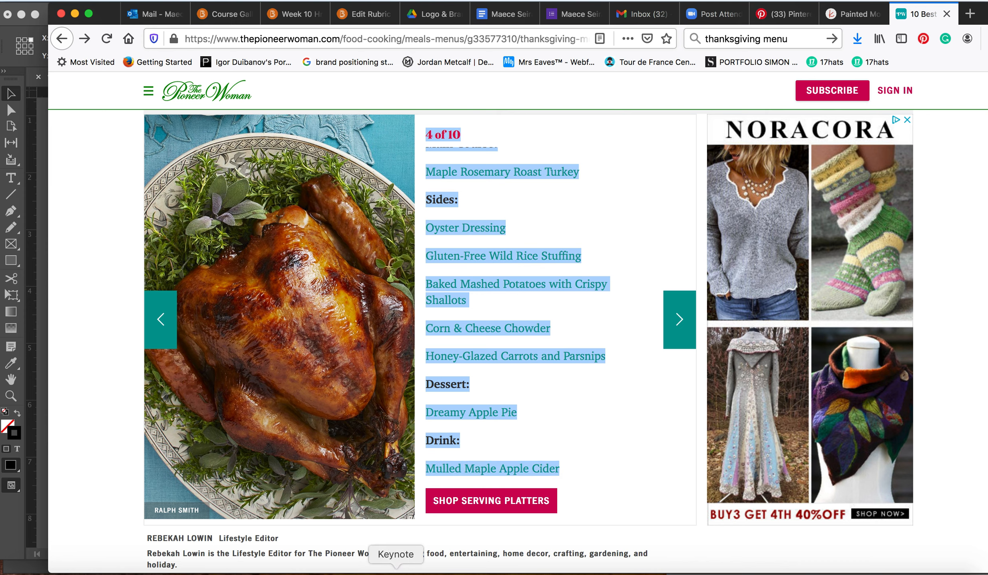
Step: Switch to Adobe InDesign and paste the copied menu text under the Appetizers heading in Alegreya Sans Regular at 12 pt
left_click(349, 568)
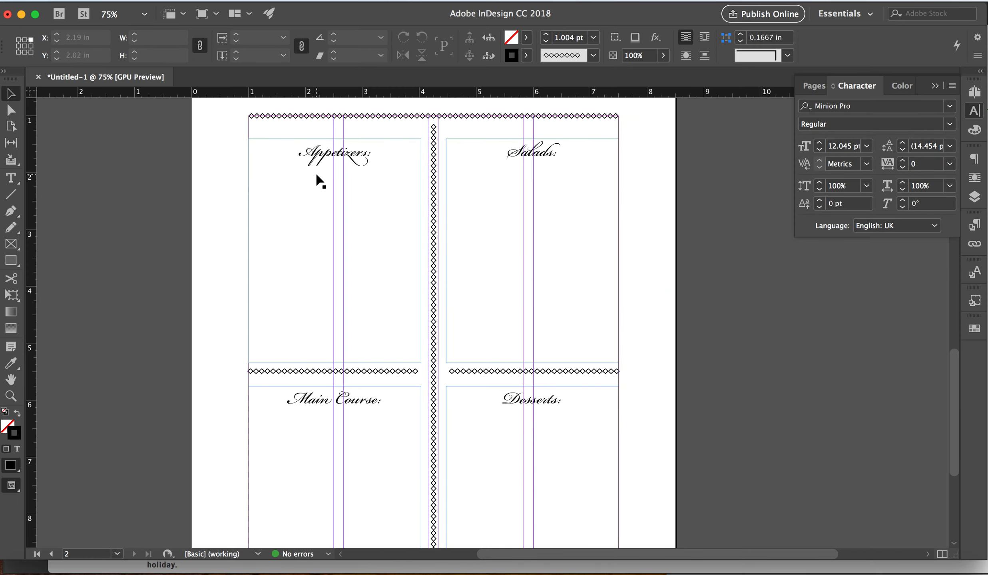
left_click(10, 178)
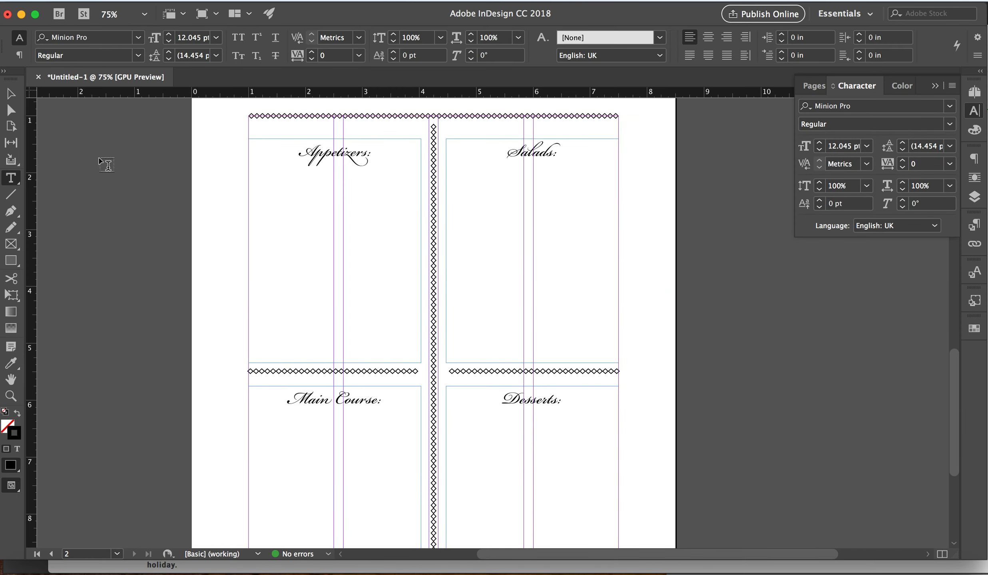
left_click(256, 172)
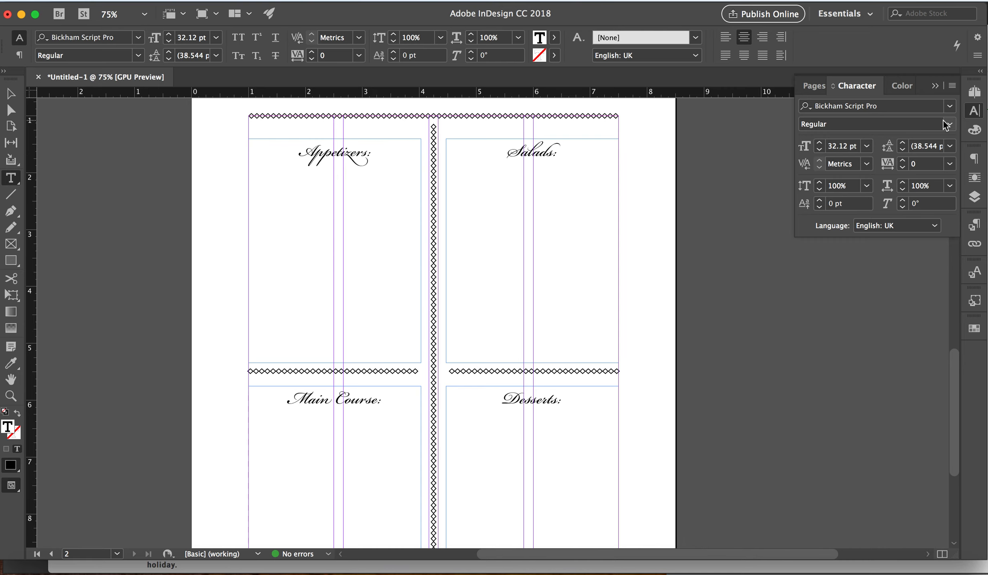
left_click(950, 107)
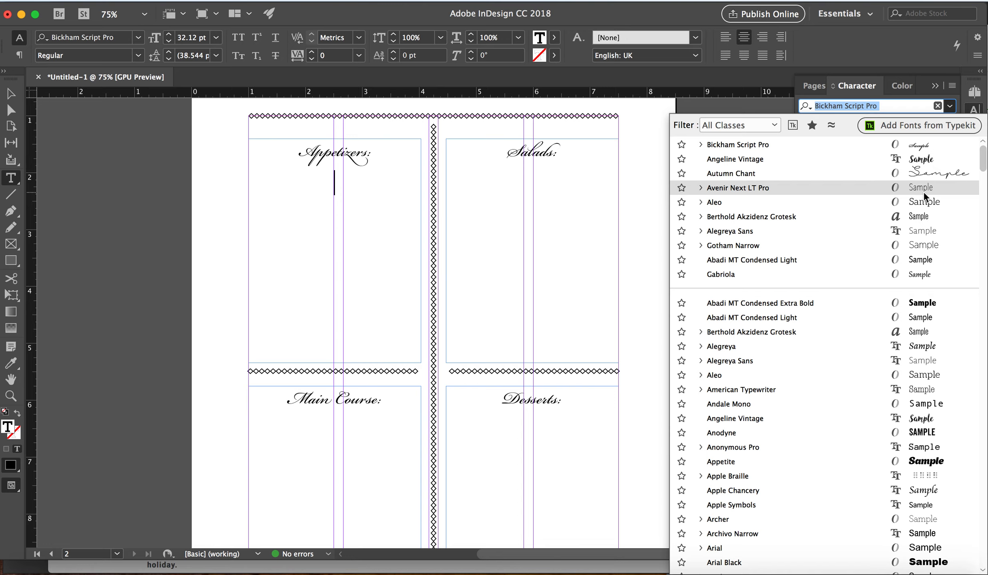
left_click(917, 230)
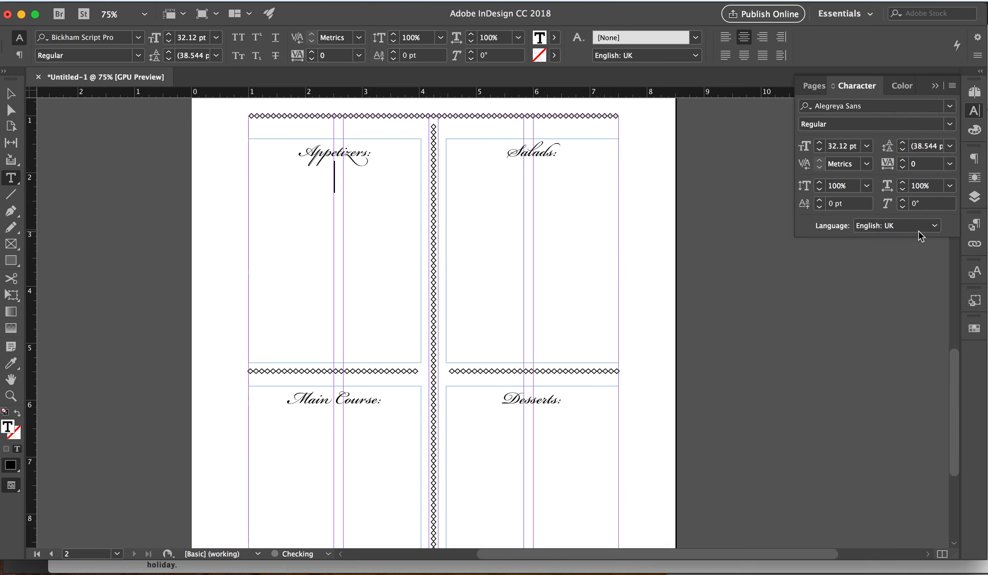
left_click(868, 146)
left_click(865, 252)
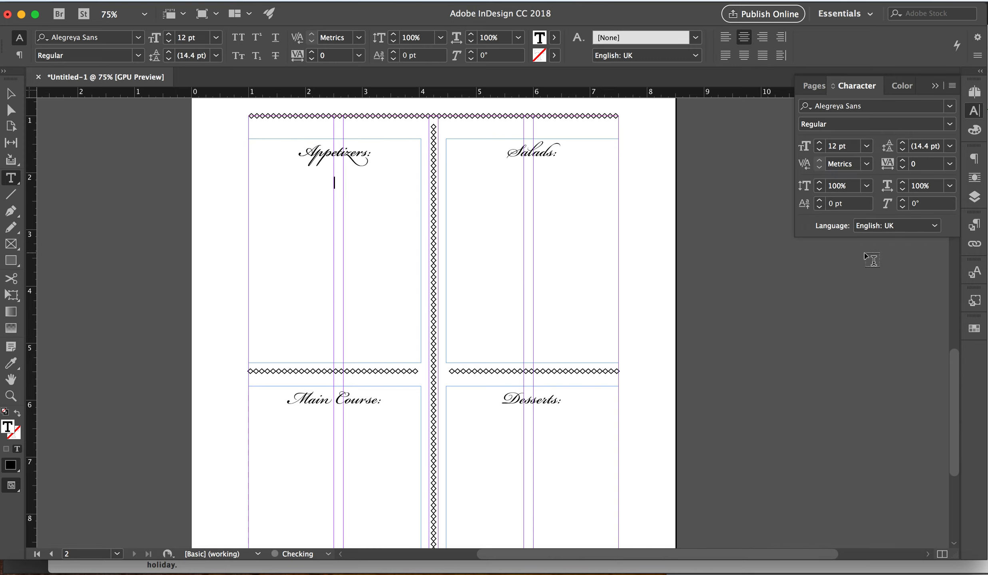
key("super+v")
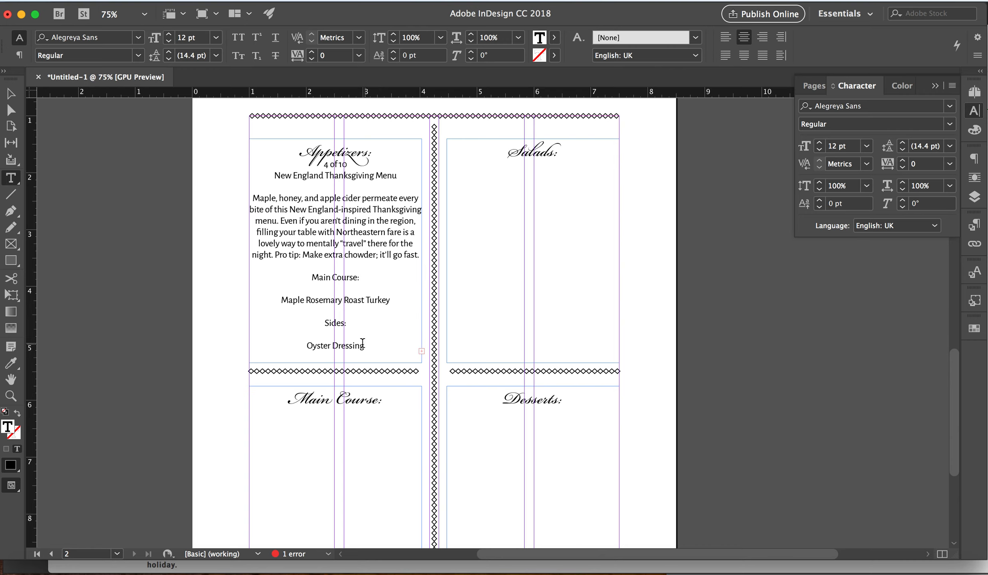
Step: Try extending the Appetizers text frame downward to about 7.08 in high, undo the resize, and deselect the frame
key("Escape")
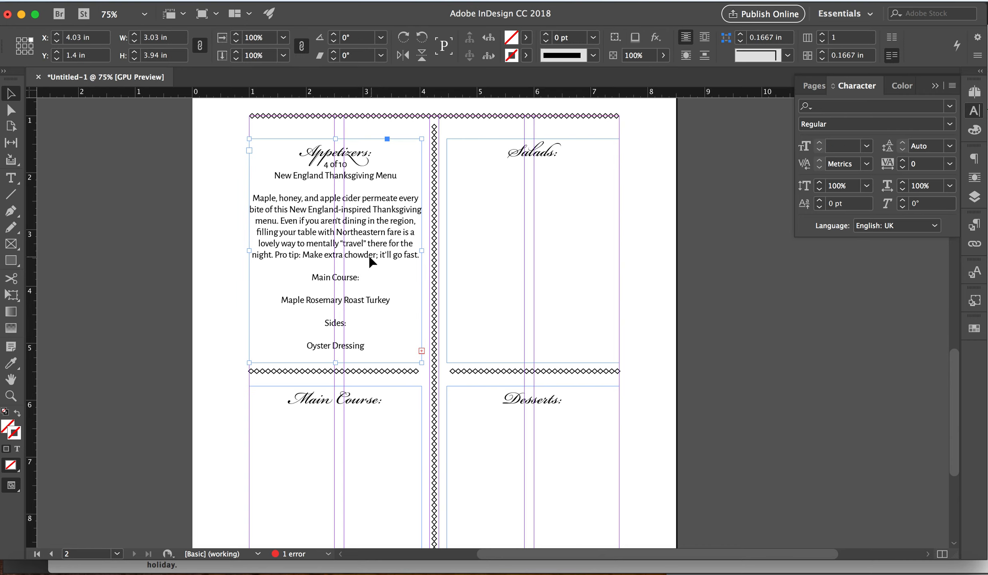
left_click_drag(336, 362, 334, 542)
scroll(336, 490, "down", 5)
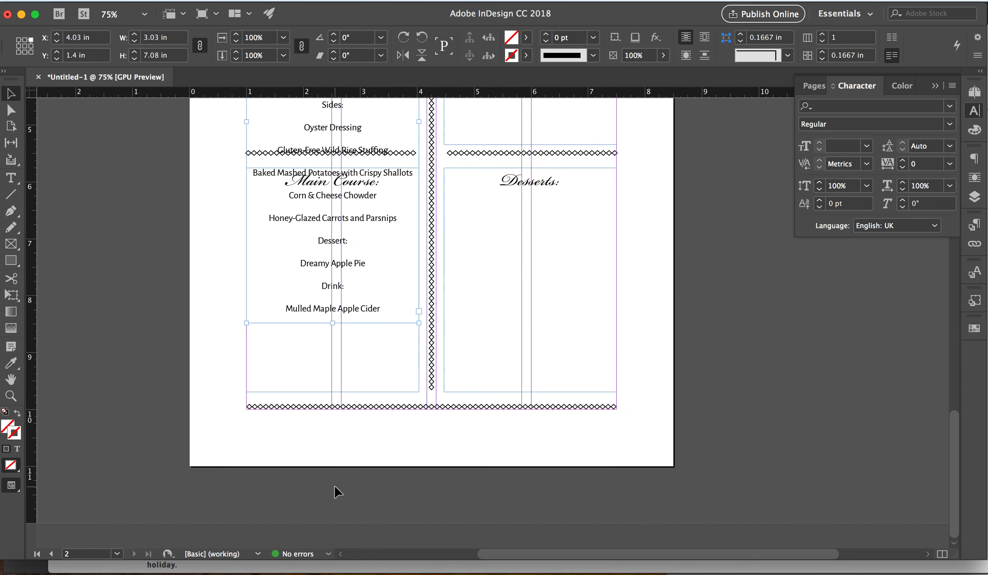
key("super+z")
scroll(344, 460, "up", 5)
key("super+z")
key("super+z")
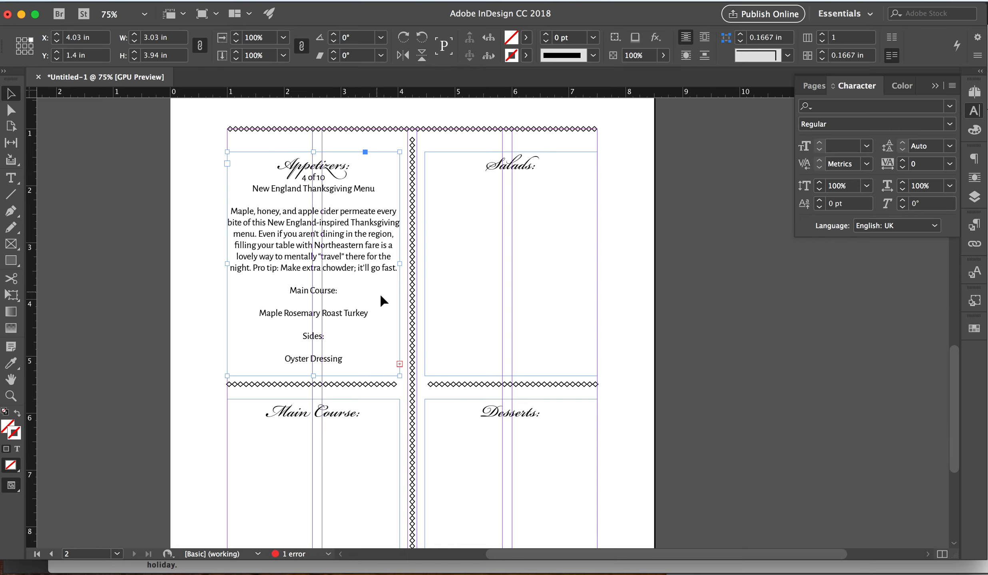
left_click(120, 207)
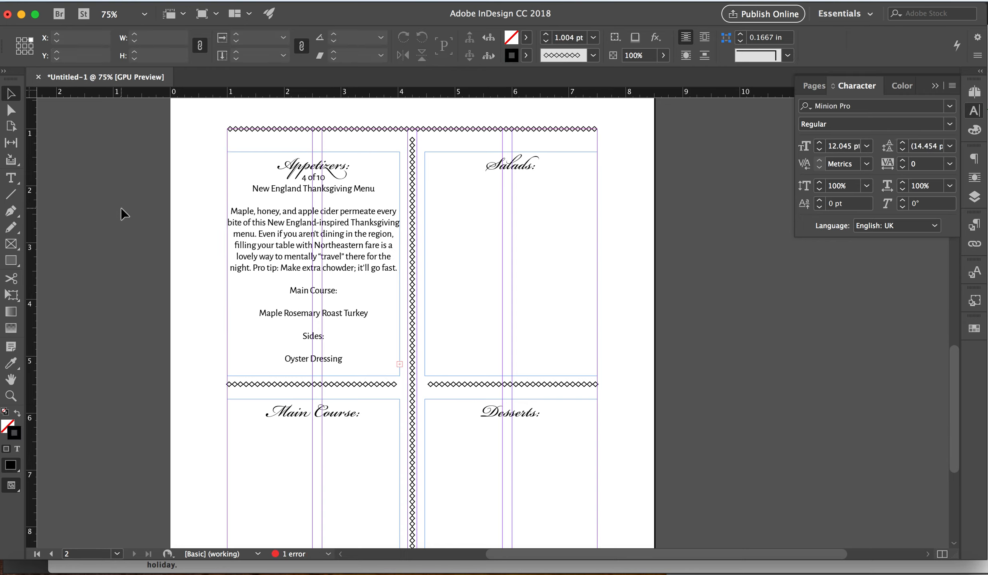
Step: Replace the script heading "Appetizers:" with "Main Course:"
left_click(10, 179)
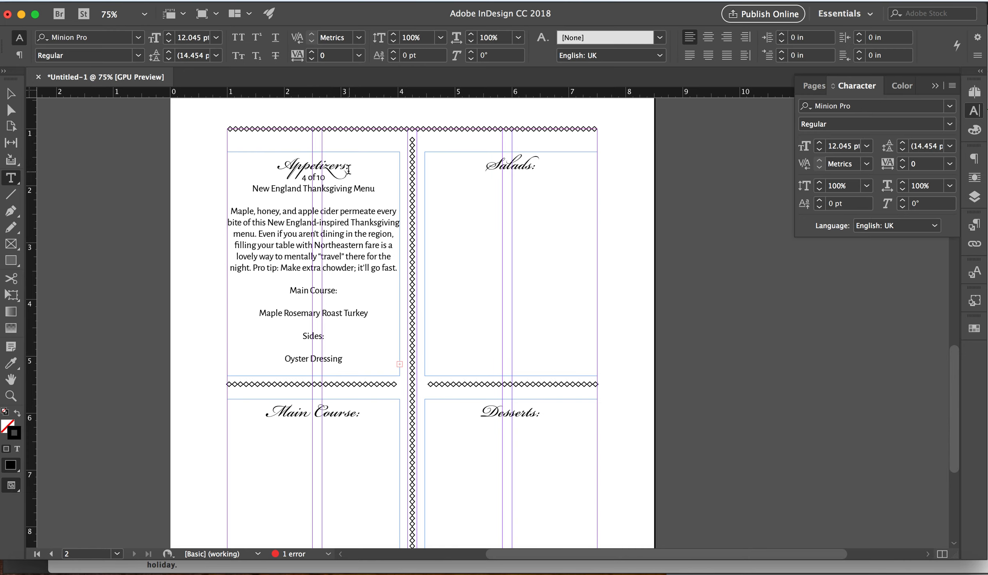
left_click_drag(349, 167, 283, 167)
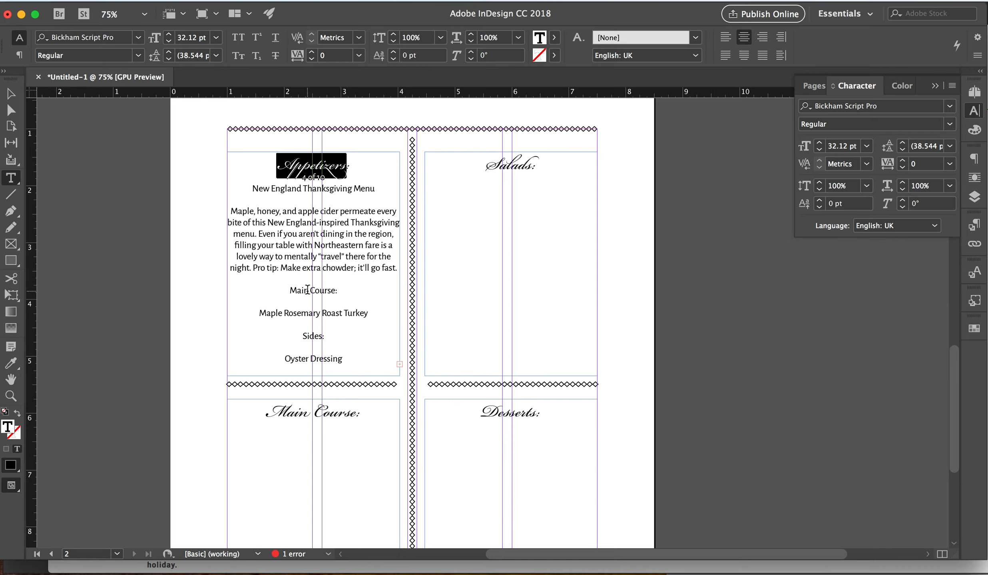
type("Main Course:")
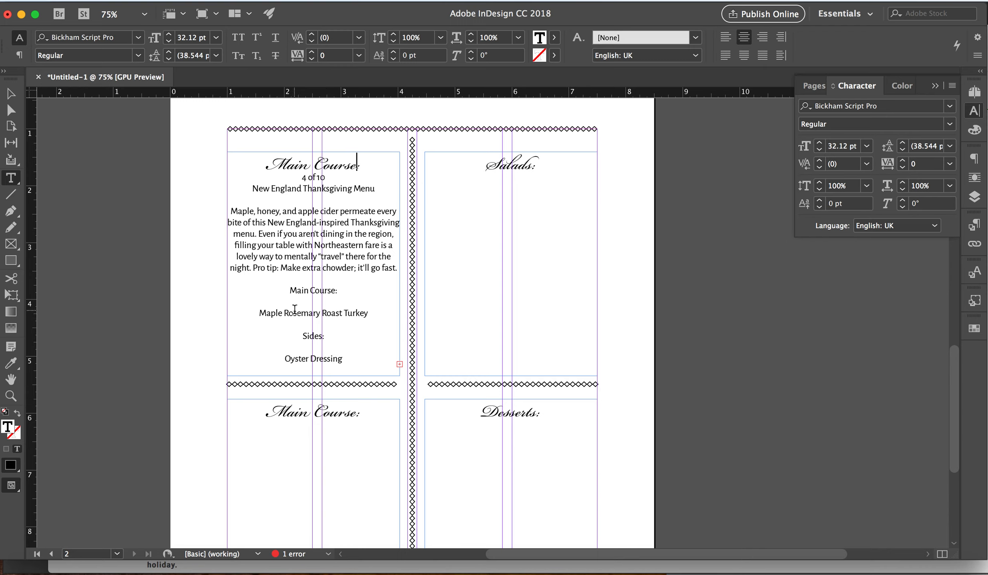
Step: Move the "Maple Rosemary Roast Turkey" line up to replace the "4 of 10" and "New England Thanksgiving Menu" lines
left_click_drag(258, 314, 373, 312)
key("cmd+c")
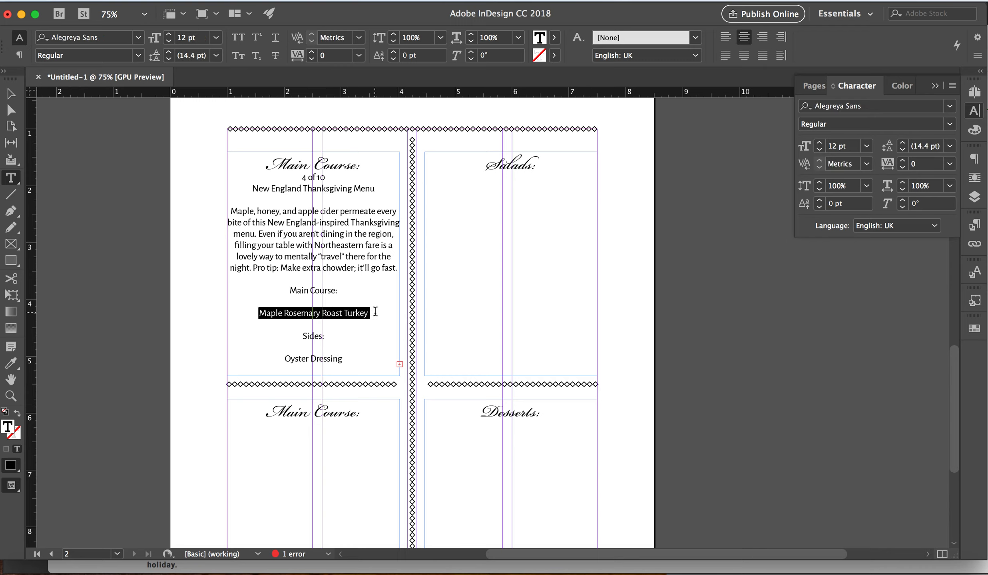
key("BackSpace")
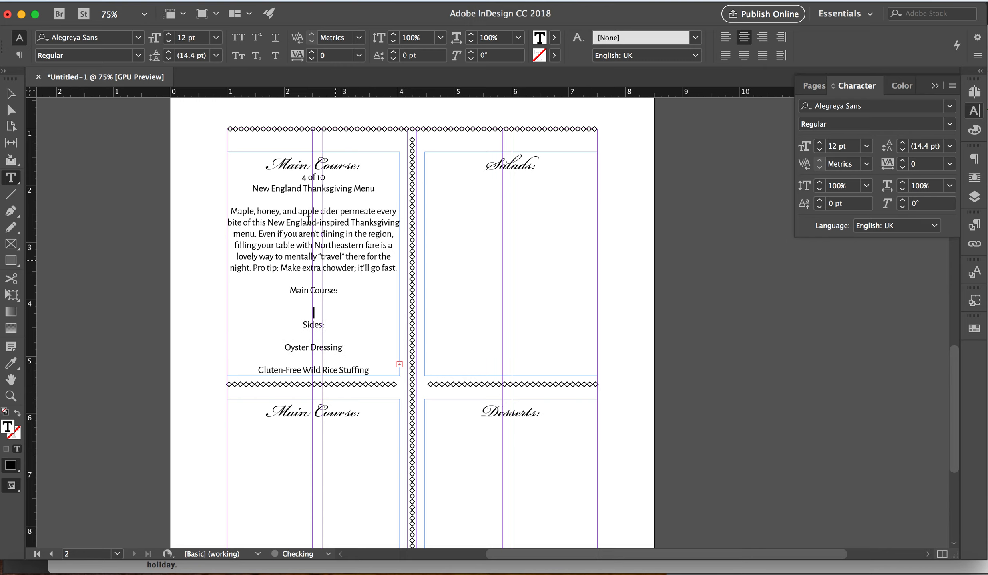
left_click_drag(302, 177, 385, 194)
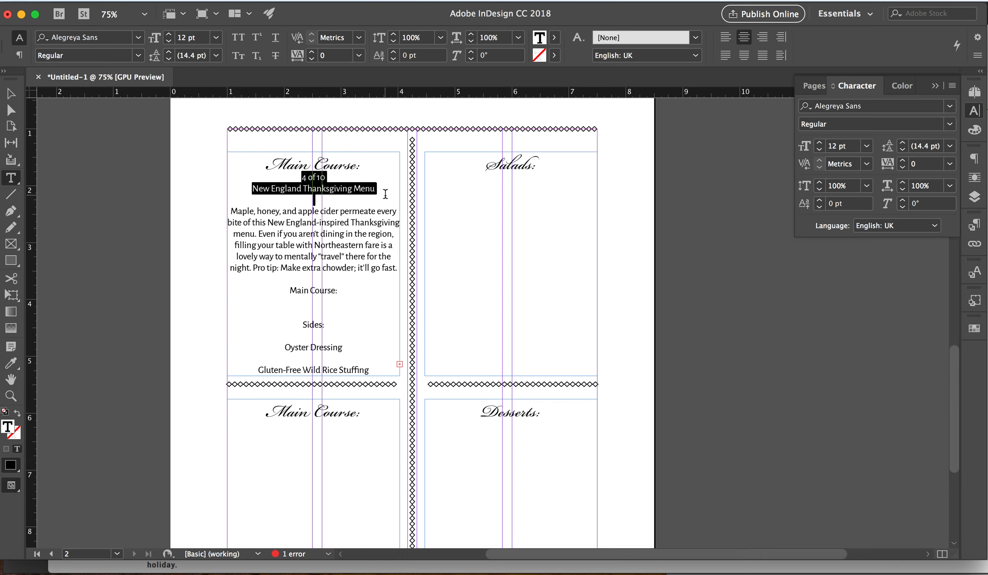
key("cmd+v")
Step: Insert a blank line above and below "Maple Rosemary Roast Turkey" to separate it from the heading and description
left_click(367, 168)
key("Return")
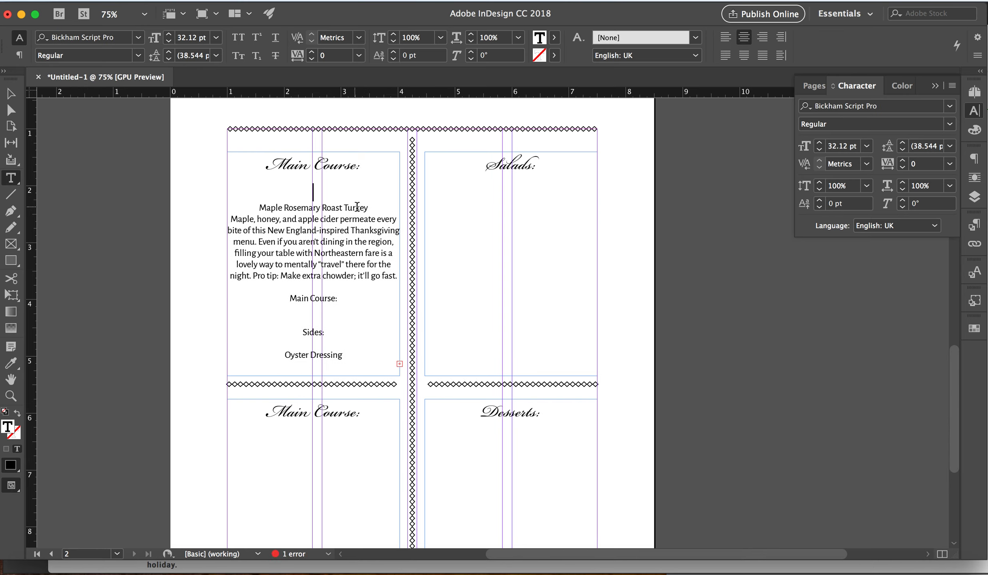
left_click(373, 207)
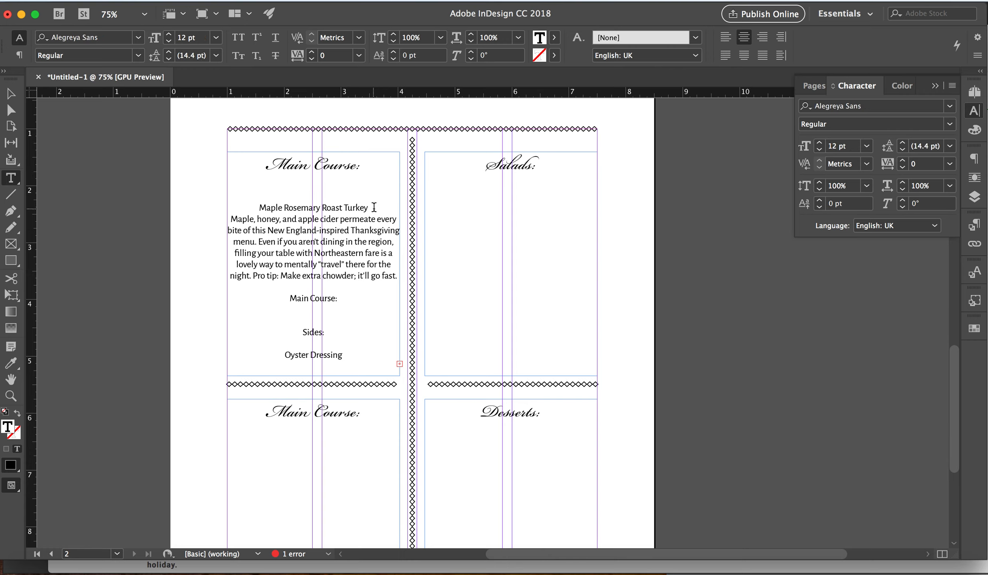
key("Return")
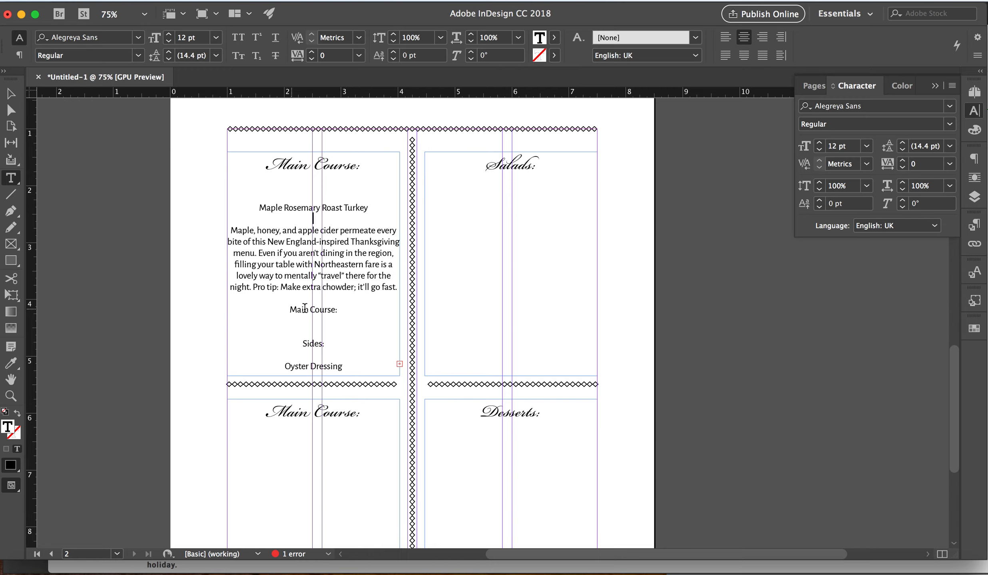
Step: Replace the script heading "Salads:" with "Sides:"
left_click_drag(290, 310, 352, 308)
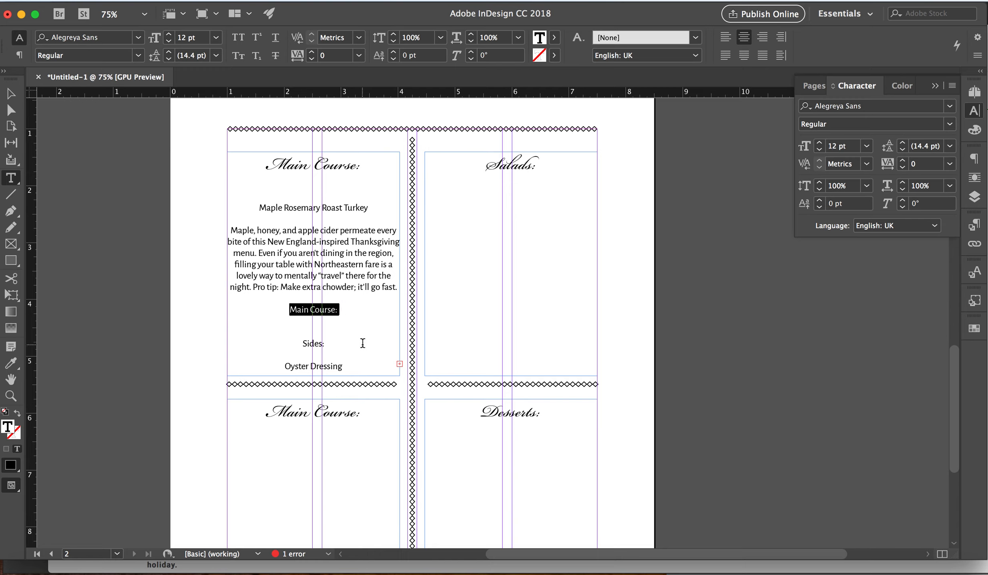
left_click(501, 166)
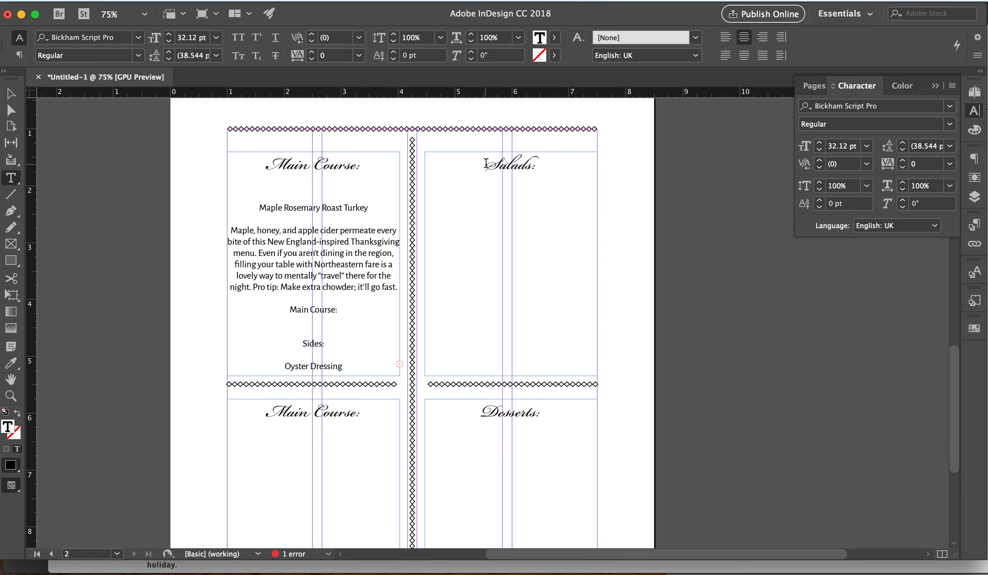
left_click(490, 164)
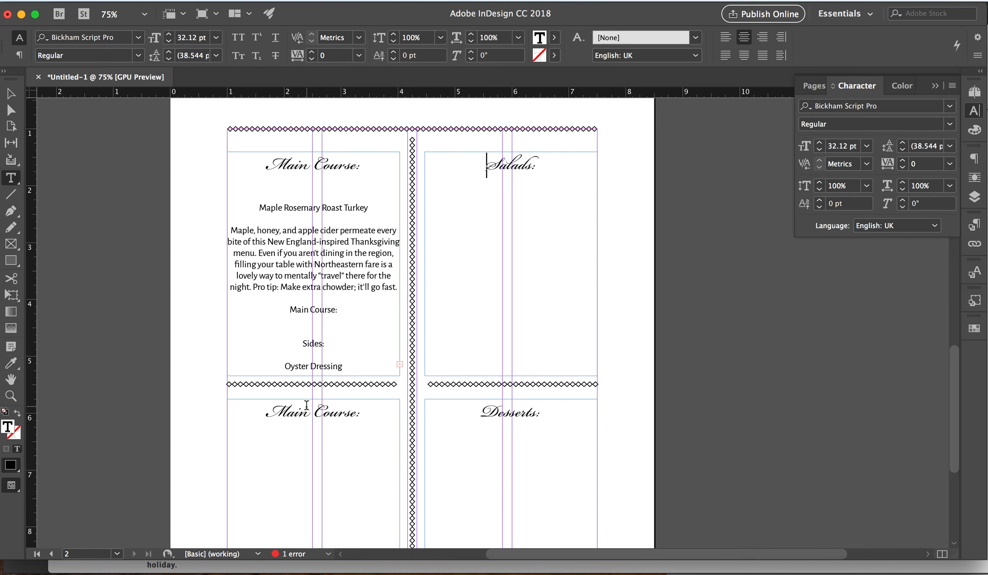
left_click_drag(486, 164, 549, 168)
type("S")
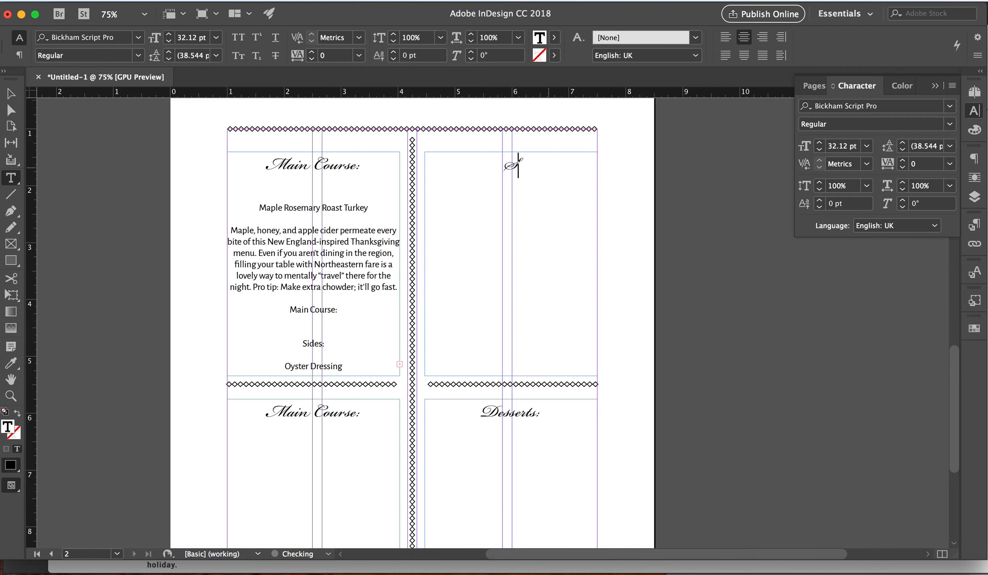
type("ides:")
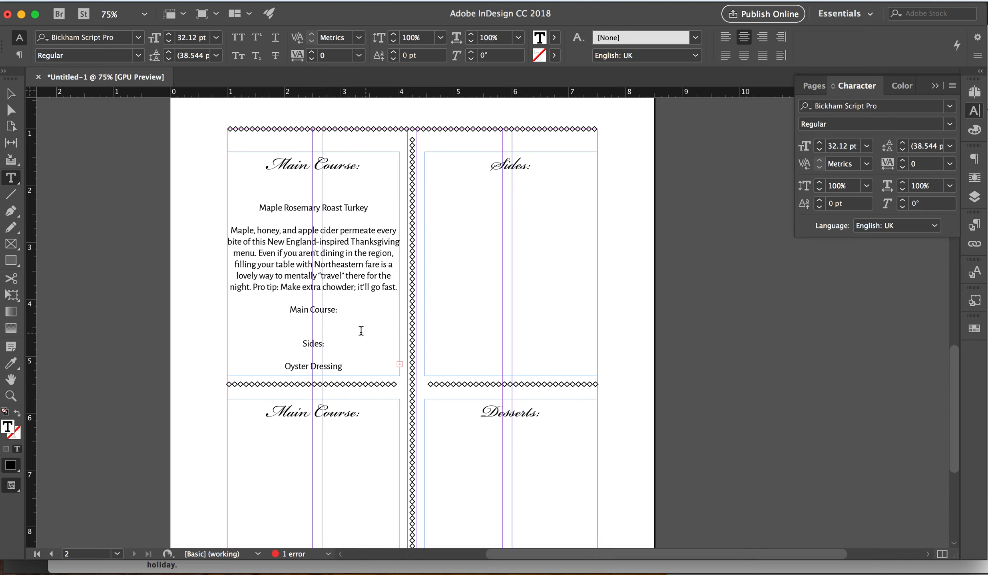
Step: Add blank lines below the plain "Main Course:" line to push the pasted Sides list out of the first frame
left_click(348, 309)
key("Return")
key("Return")
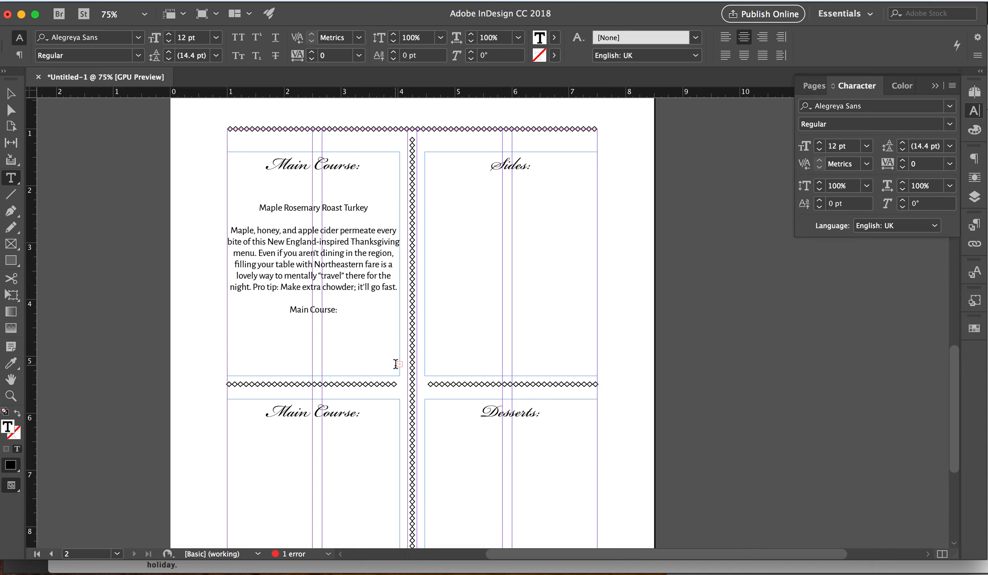
Step: Thread the first frame's overset text into a new text frame about 3.03 by 3.94 in drawn over the Sides box
key("Escape")
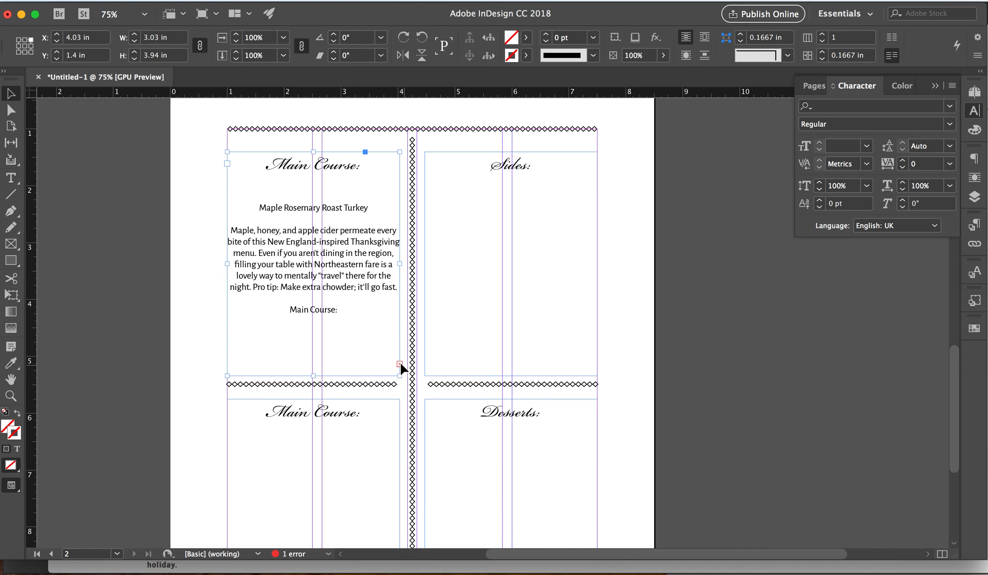
left_click(399, 364)
left_click(426, 154)
left_click_drag(425, 152, 598, 376)
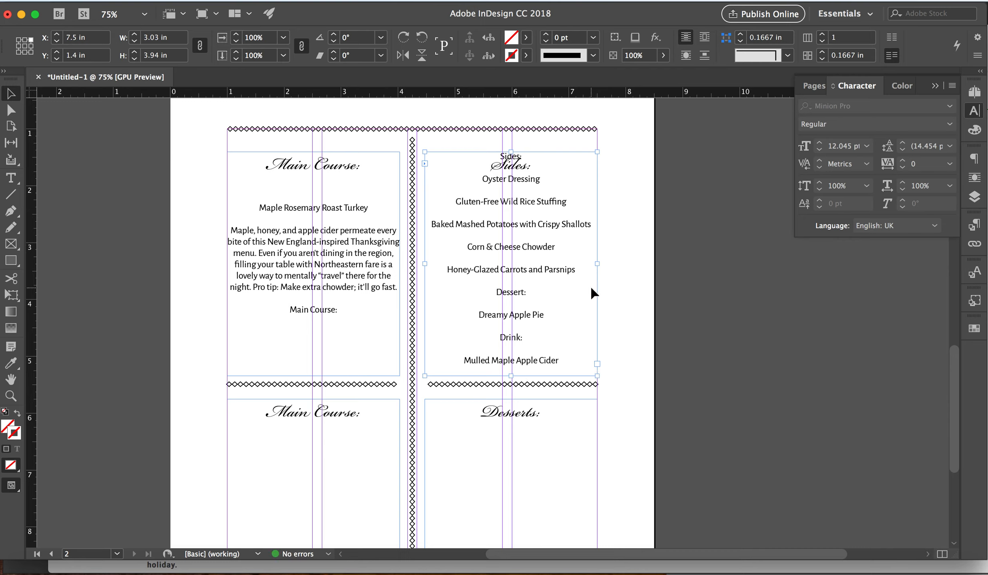
Step: Shorten the Main Course text frame from its bottom edge to about 3.58 in high
left_click(338, 277)
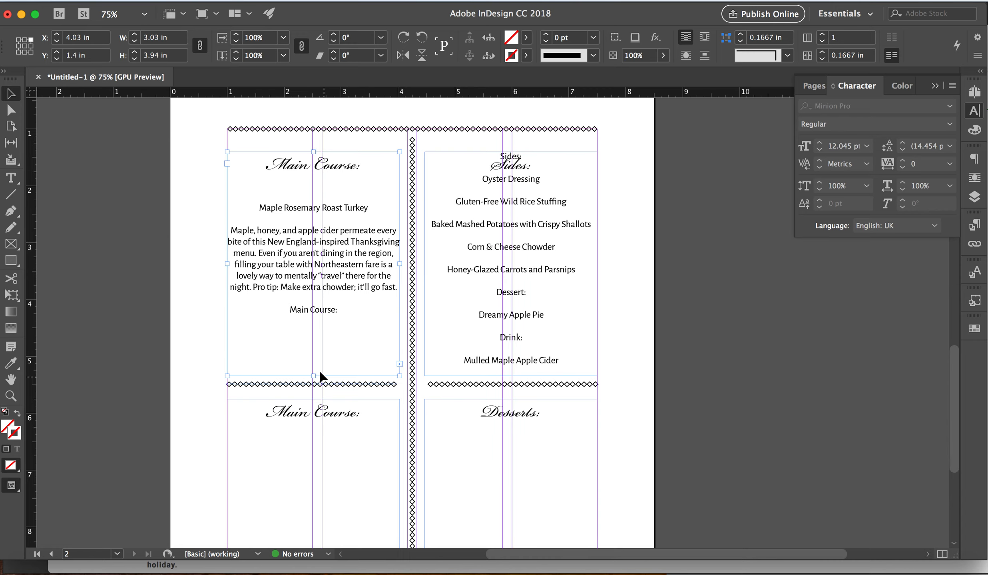
mouse_move(313, 376)
left_mouse_down()
mouse_move(313, 485)
mouse_move(314, 343)
mouse_move(313, 356)
left_mouse_up()
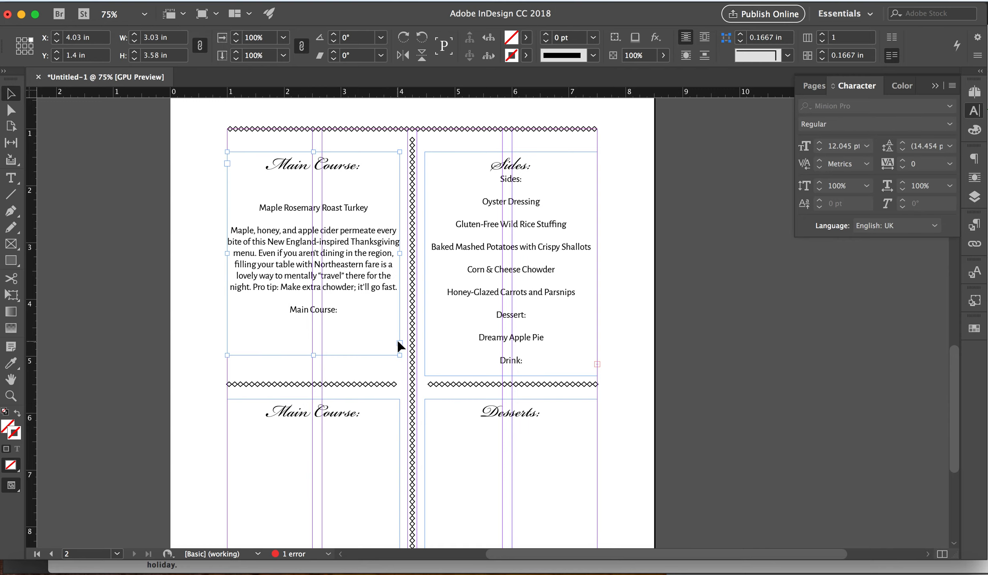
scroll(416, 322, "up", 2)
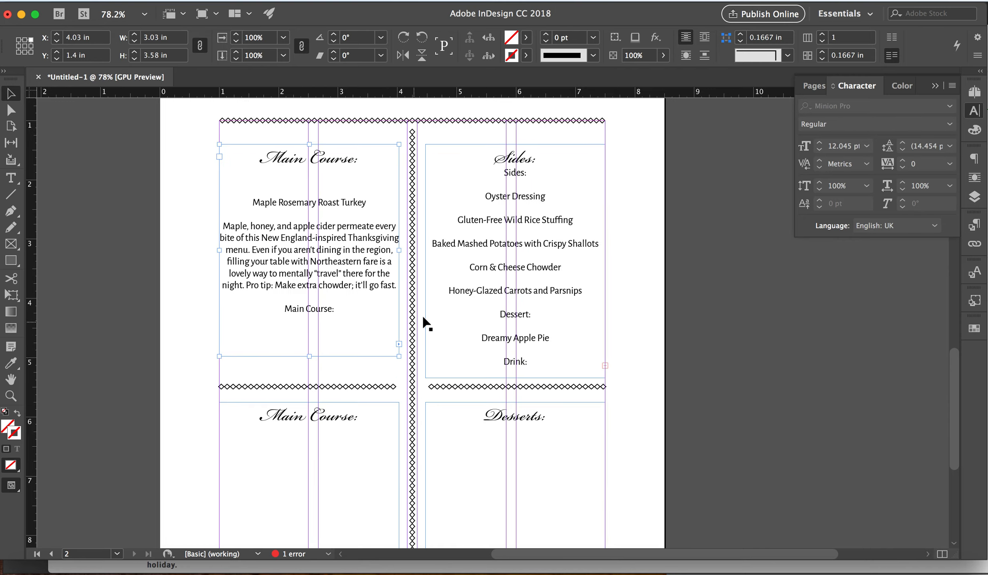
left_click(486, 248)
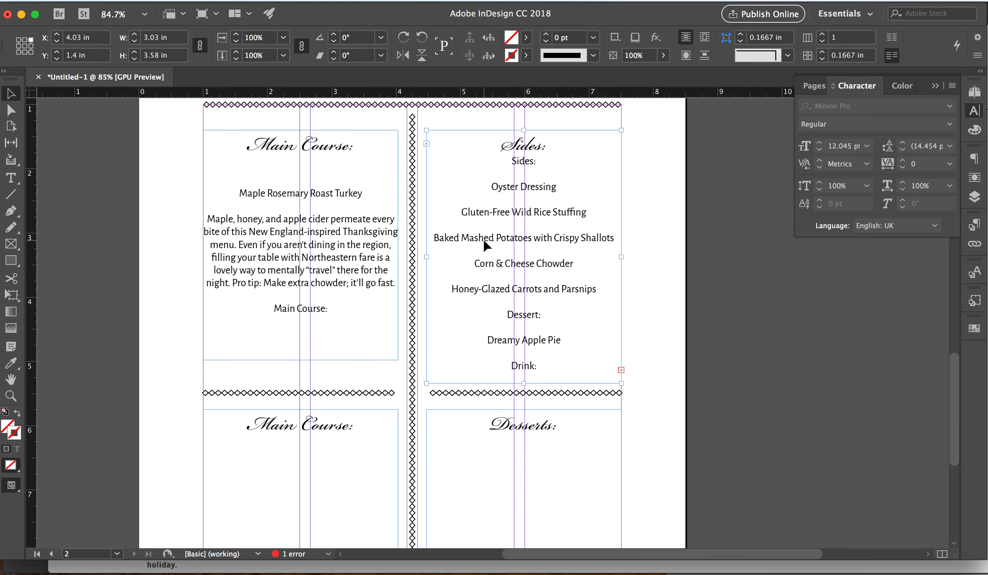
left_click(11, 178)
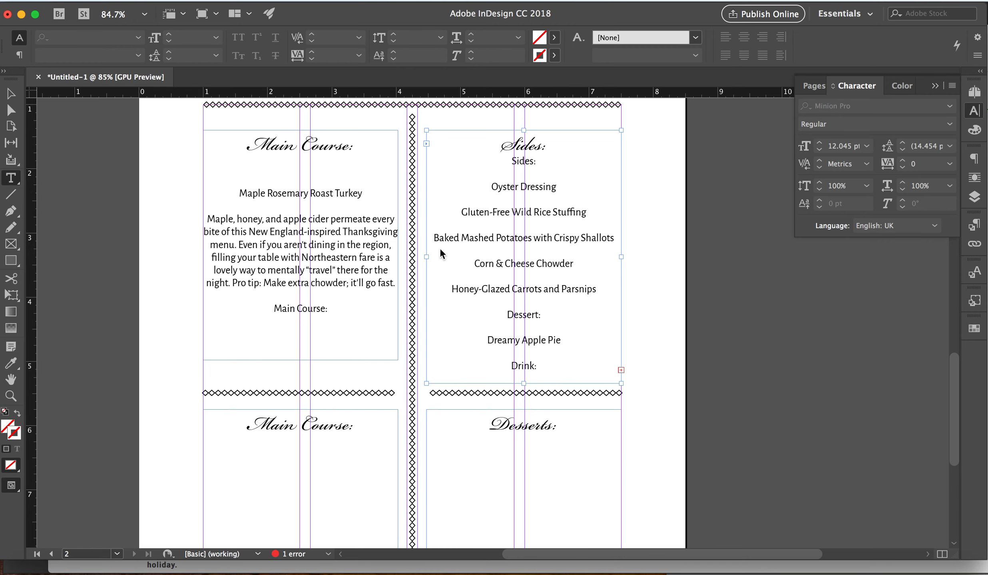
scroll(540, 327, "right", 3)
scroll(540, 327, "up", 2)
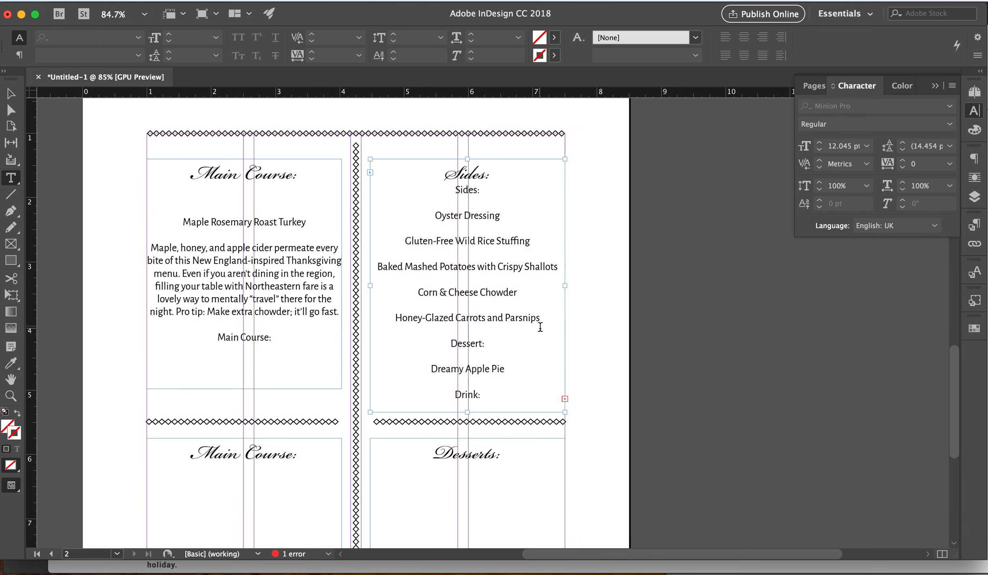
left_click(371, 172)
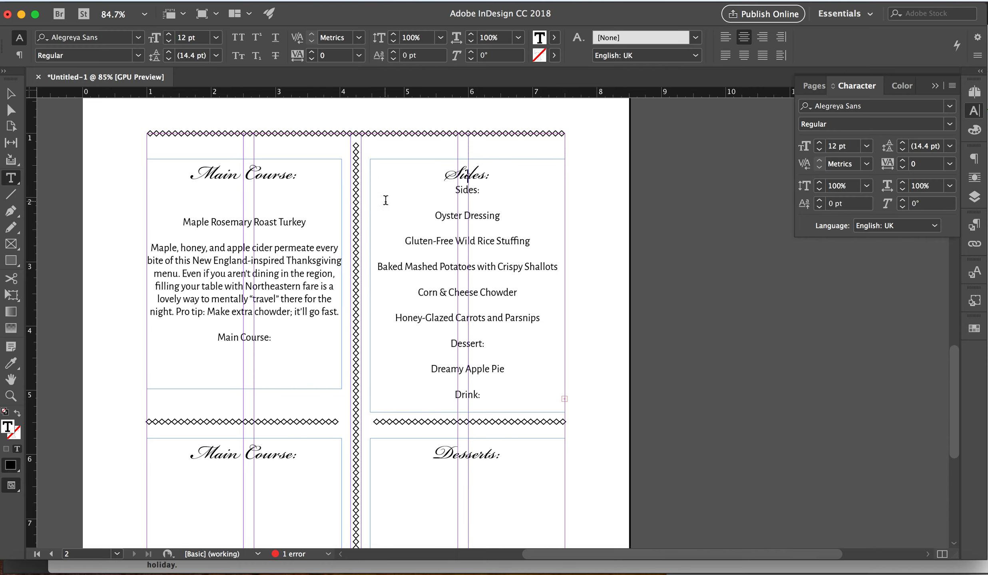
key("Escape")
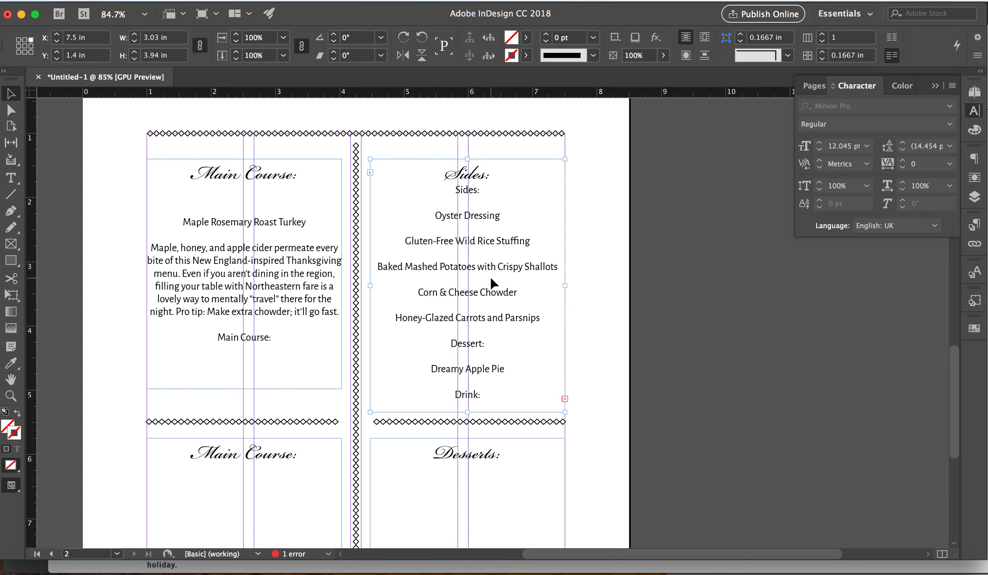
left_click(565, 399)
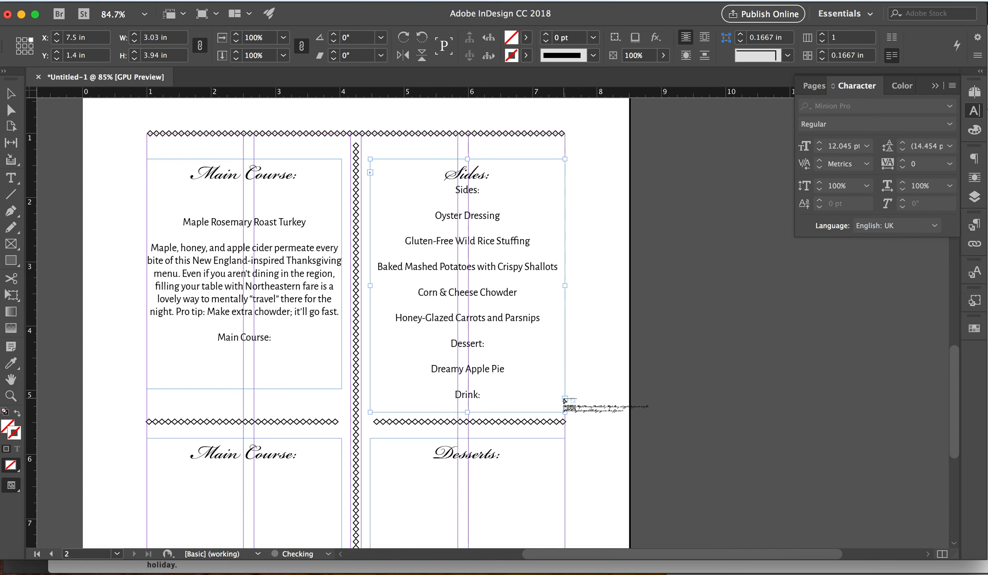
left_click(11, 94)
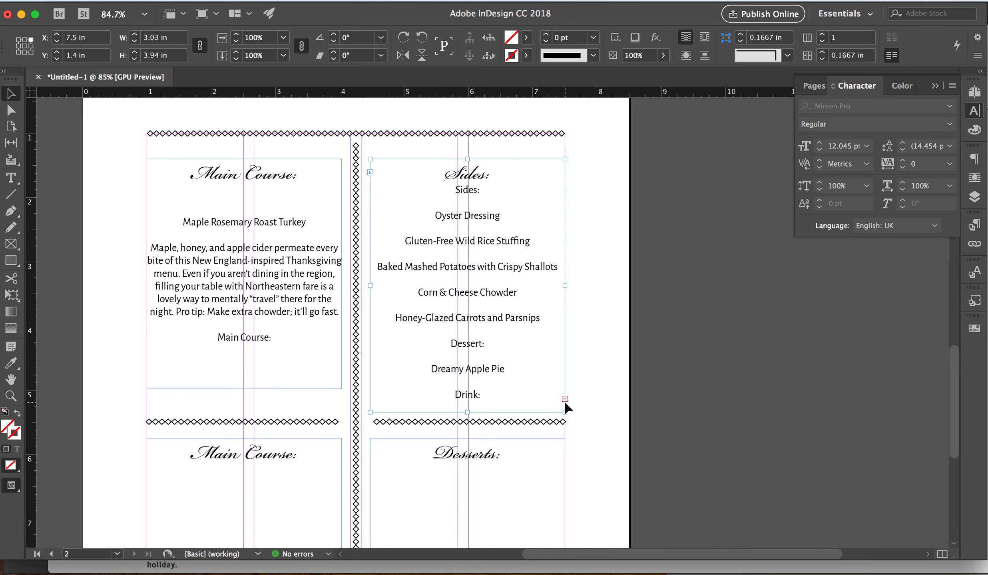
Step: Thread the Sides frame's overset text into a new text frame about 2.98 by 3.94 in drawn over the lower Main Course box
scroll(567, 401, "down", 1)
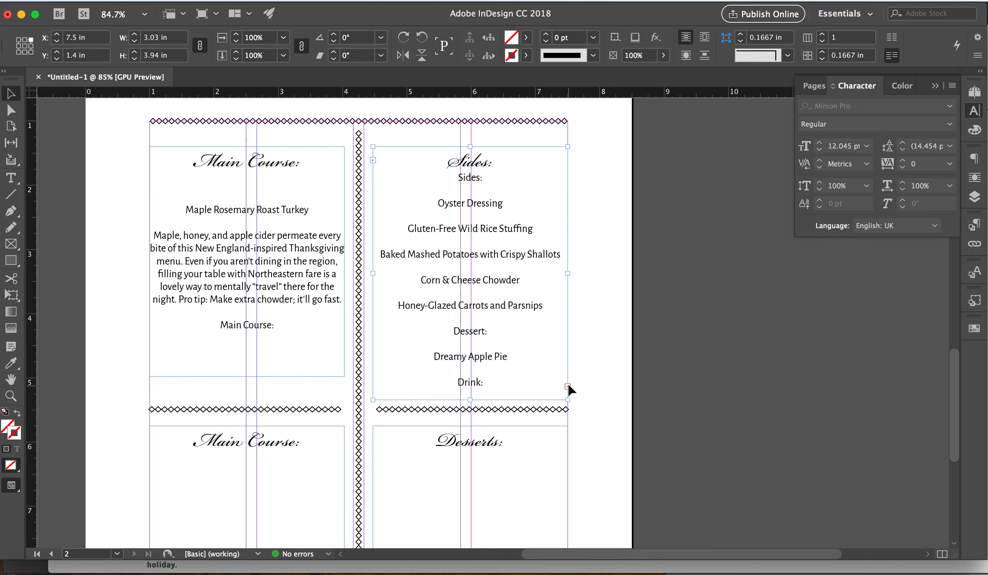
left_click(567, 386)
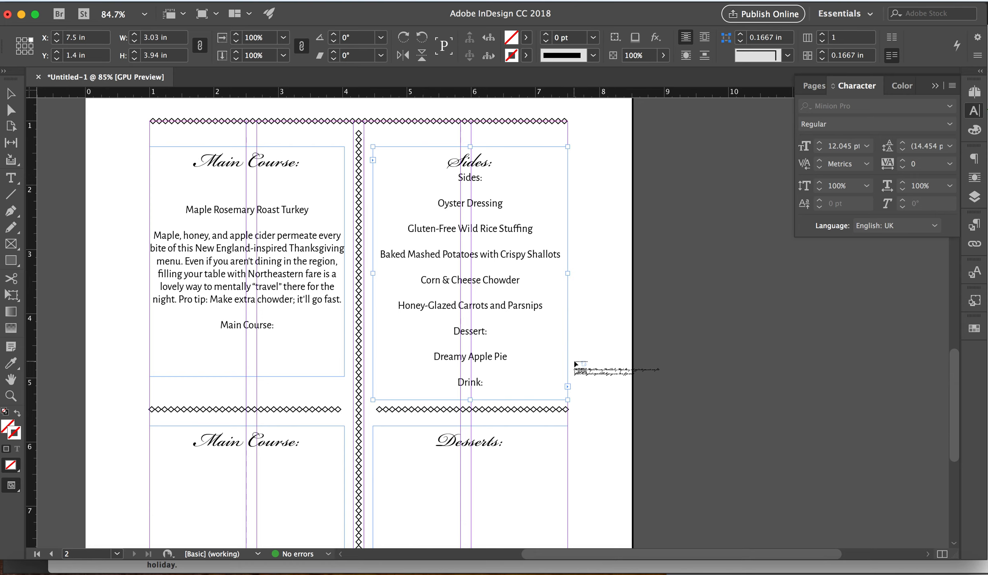
scroll(575, 365, "down", 5)
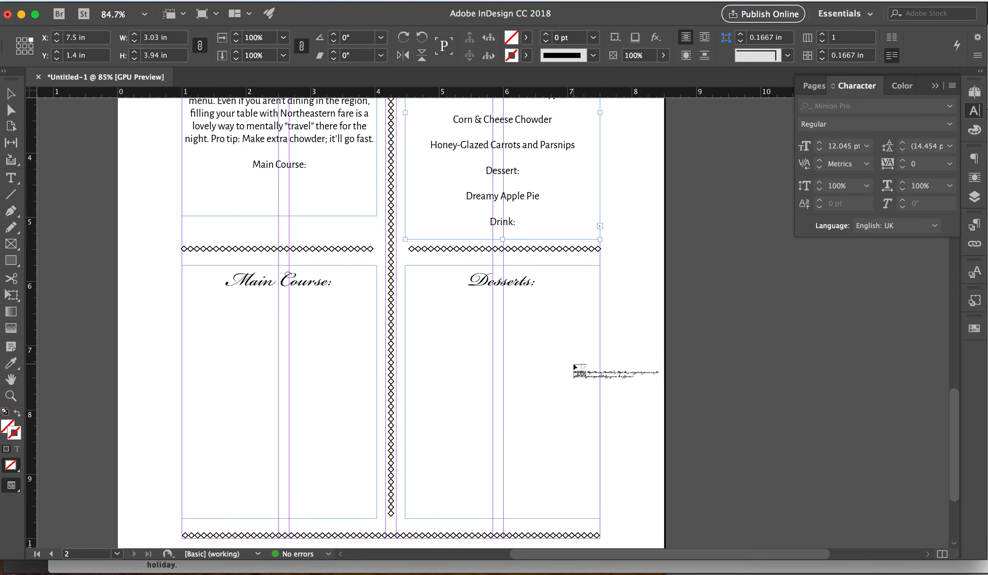
left_click_drag(182, 265, 373, 519)
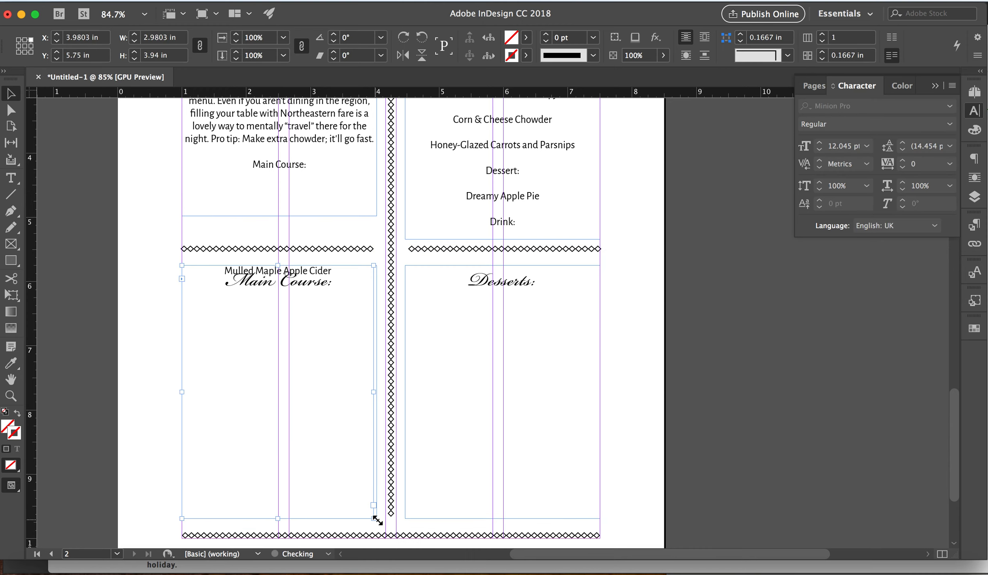
Step: Add blank lines above "Mulled Maple Apple Cider" to push it below the lower script heading
scroll(507, 288, "up", 5)
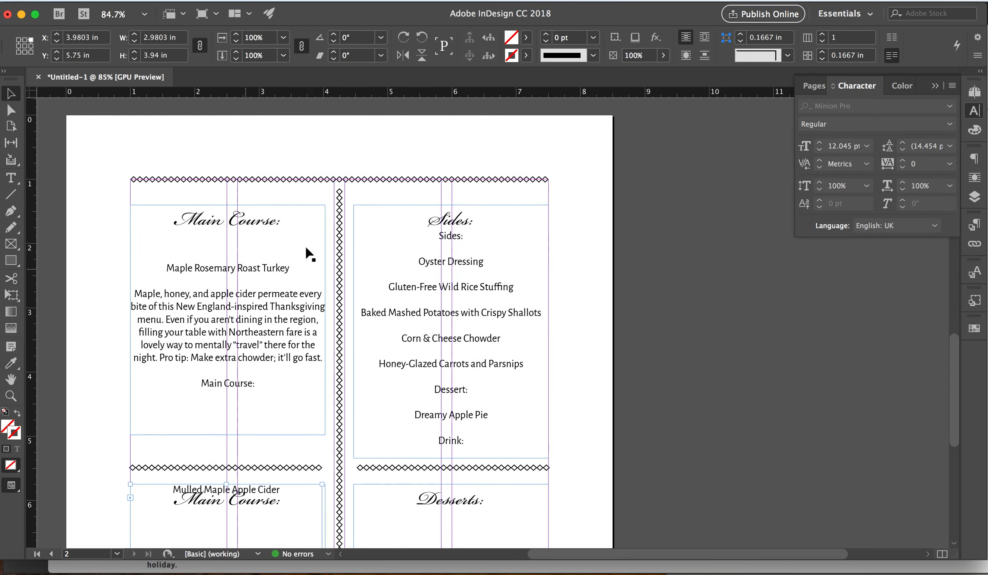
scroll(424, 460, "down", 8)
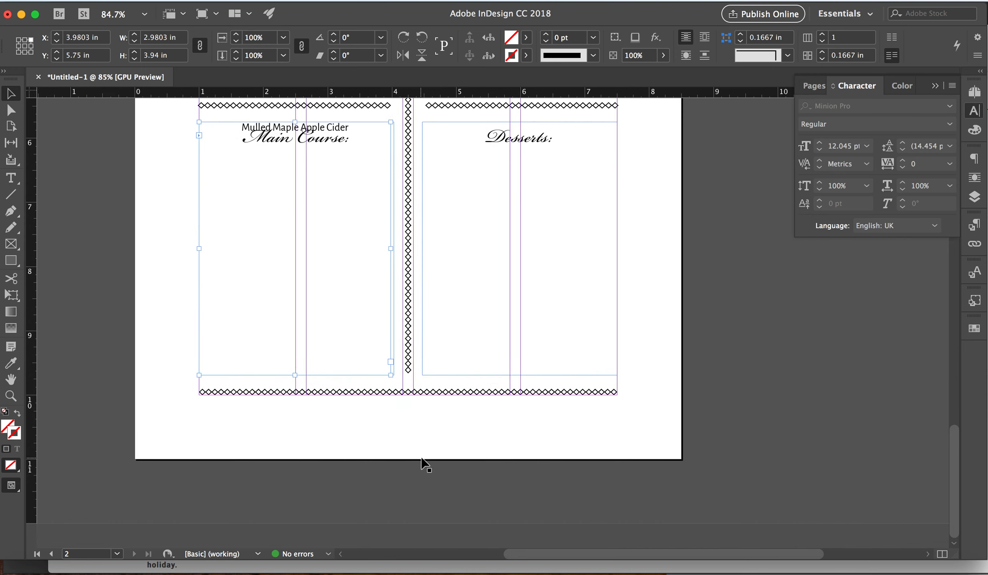
left_click(11, 178)
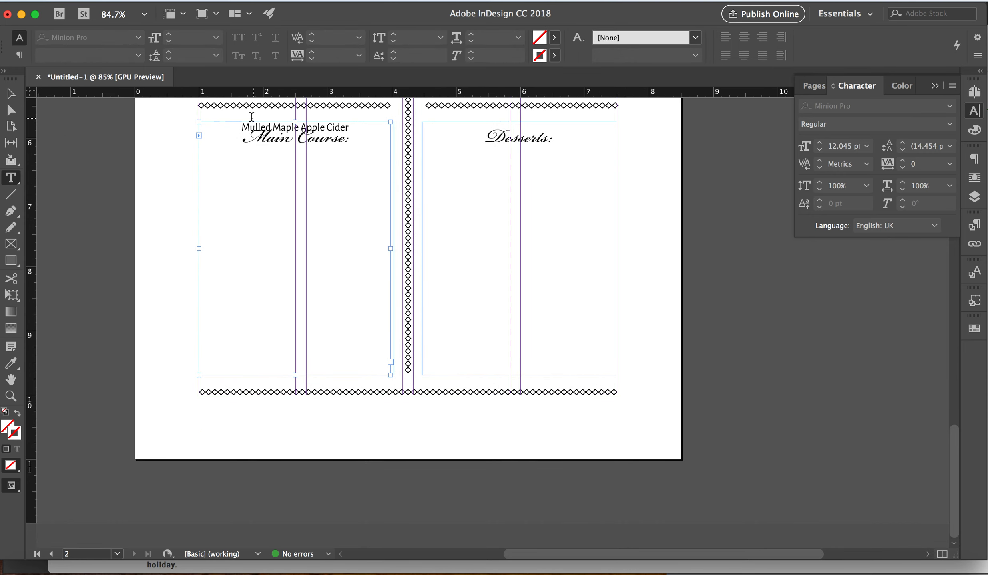
left_click(241, 124)
key("Return")
key("Return")
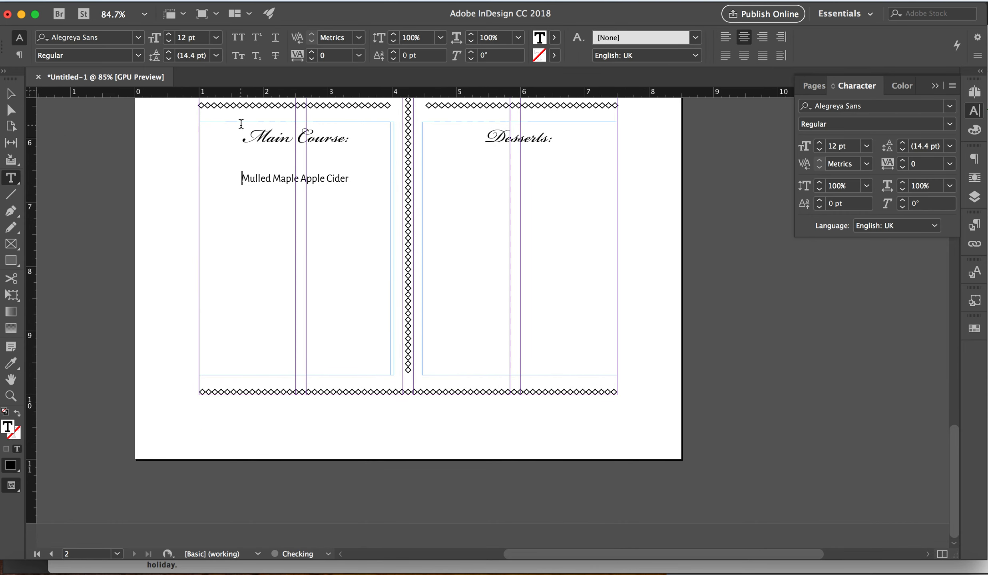
Step: Try to get at the lower "Main Course:" script heading that lies behind the cider text frame
scroll(424, 205, "up", 8)
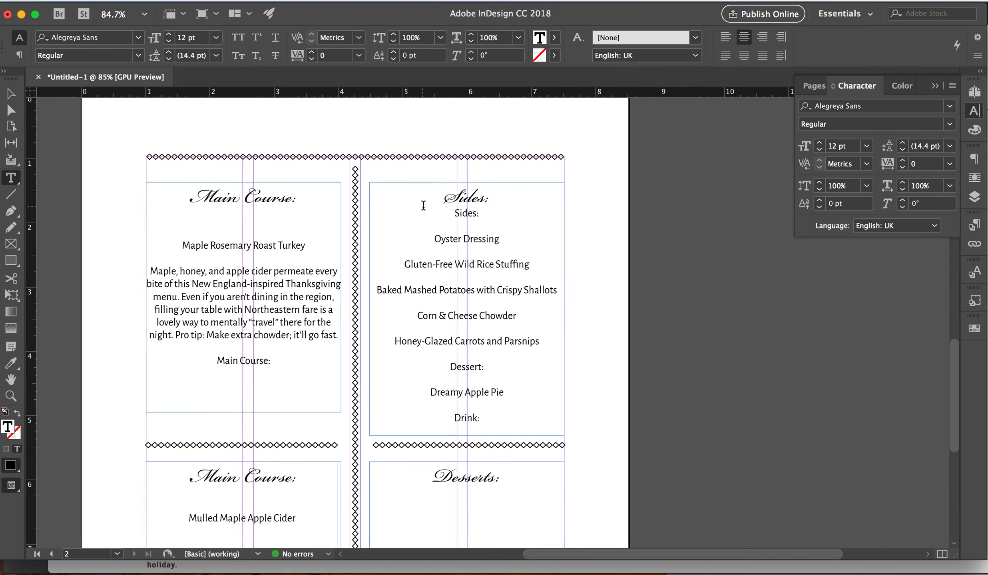
scroll(424, 206, "down", 1)
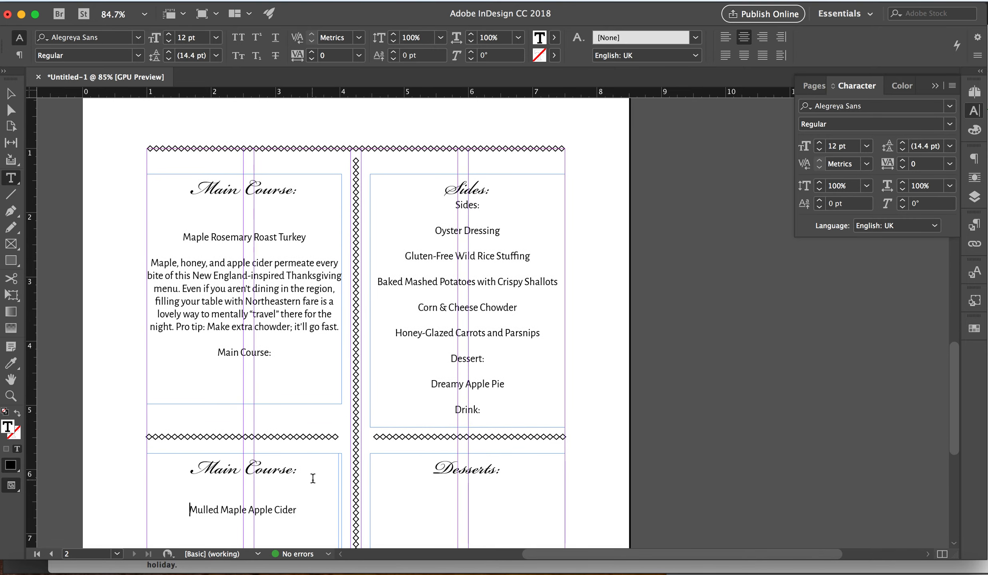
scroll(312, 478, "down", 1)
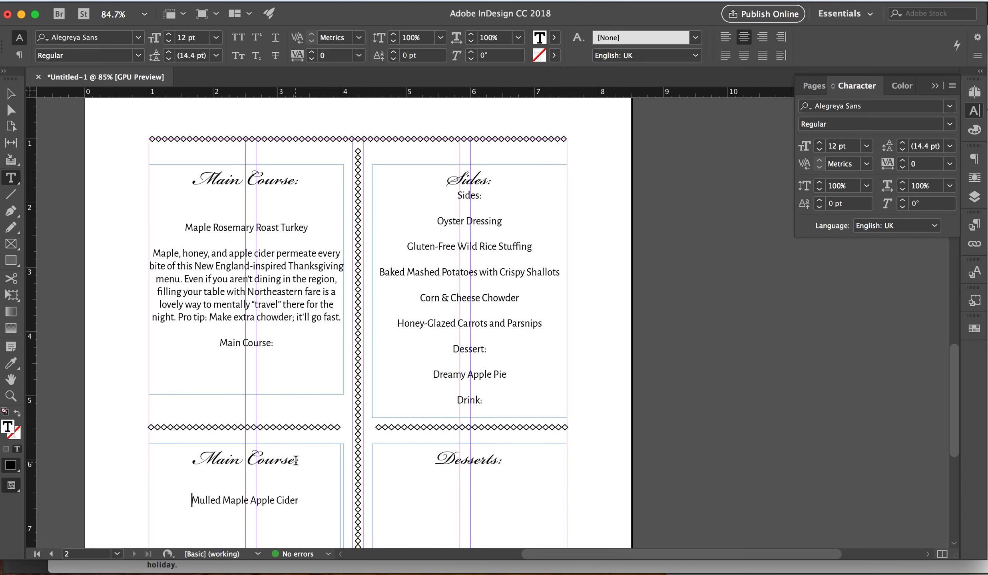
left_click(239, 459)
left_click(11, 94)
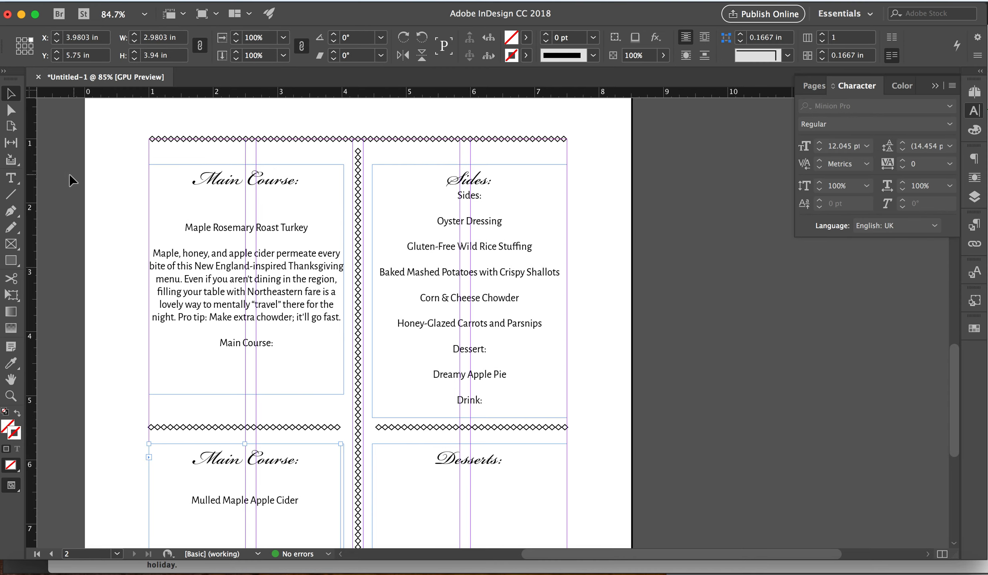
left_click(305, 502)
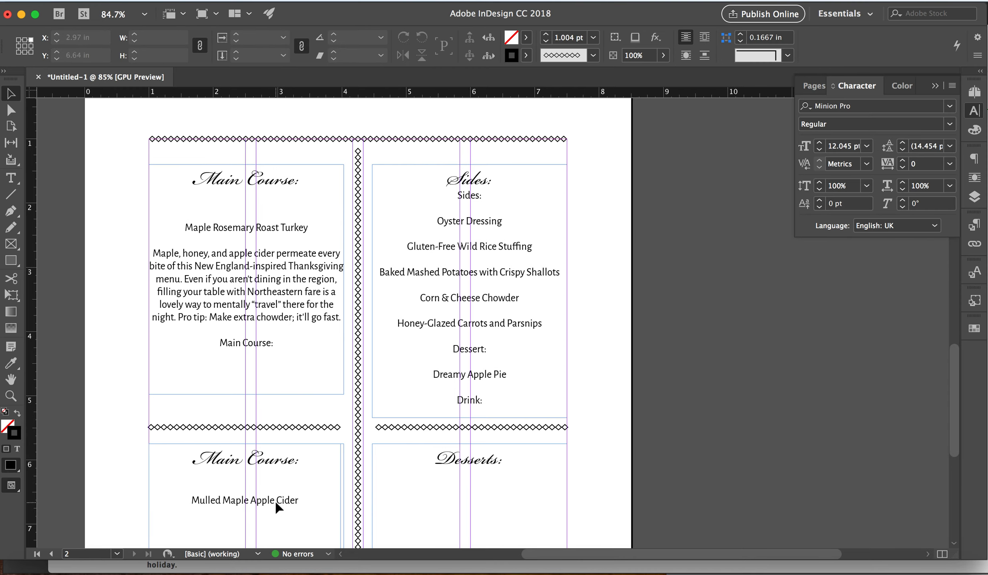
left_click(11, 178)
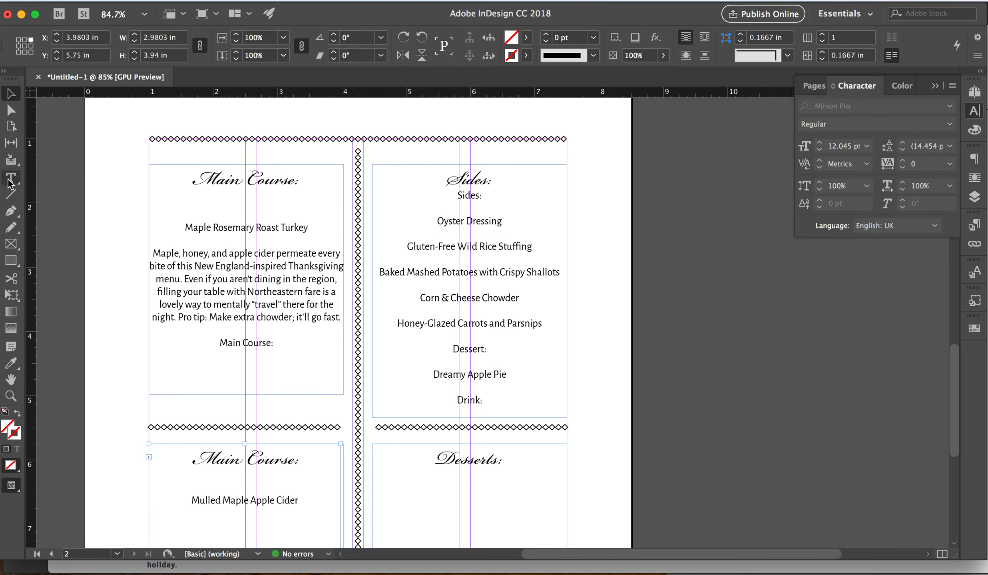
left_click(271, 464)
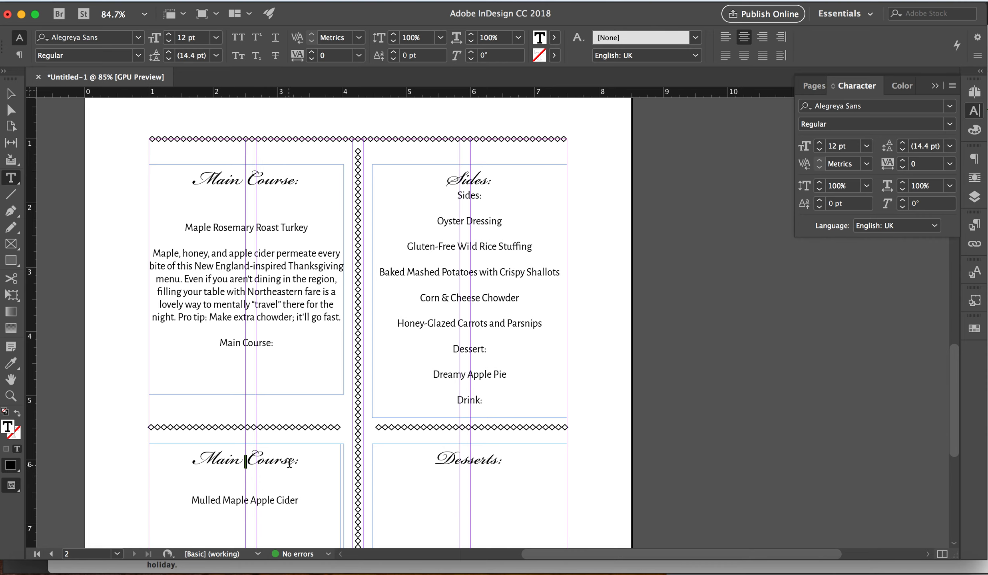
left_click(10, 94)
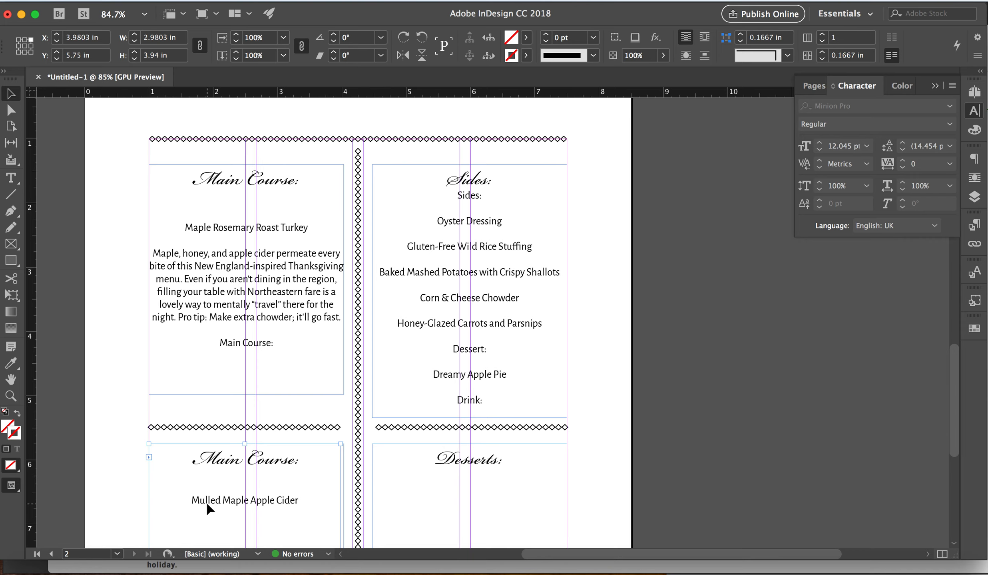
left_click(102, 440)
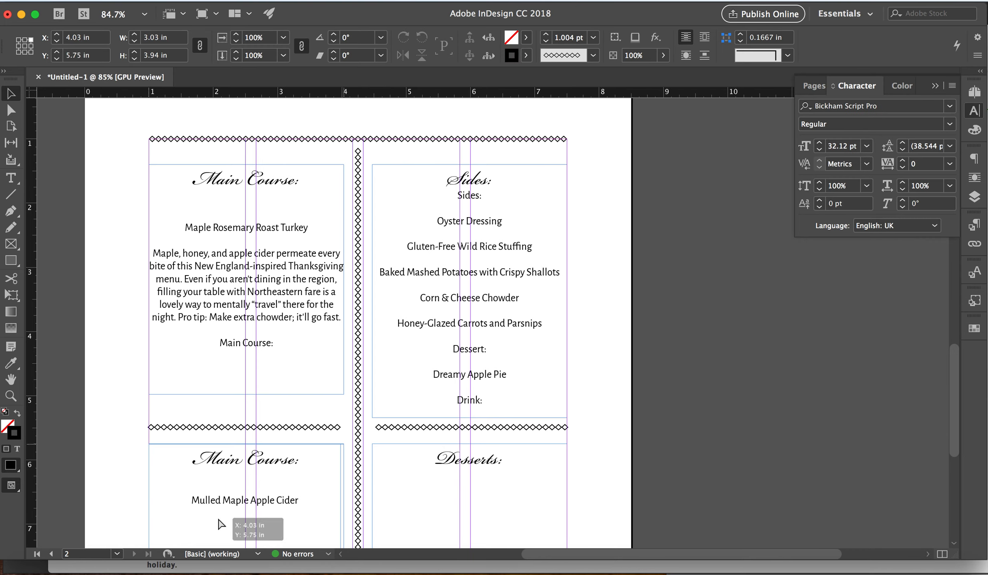
Step: Try shifting the lower "Main Course:" heading frame and deleting the cider text frame over it
left_click_drag(208, 502, 218, 519)
left_click(150, 444)
key("Delete")
left_click_drag(230, 479, 223, 458)
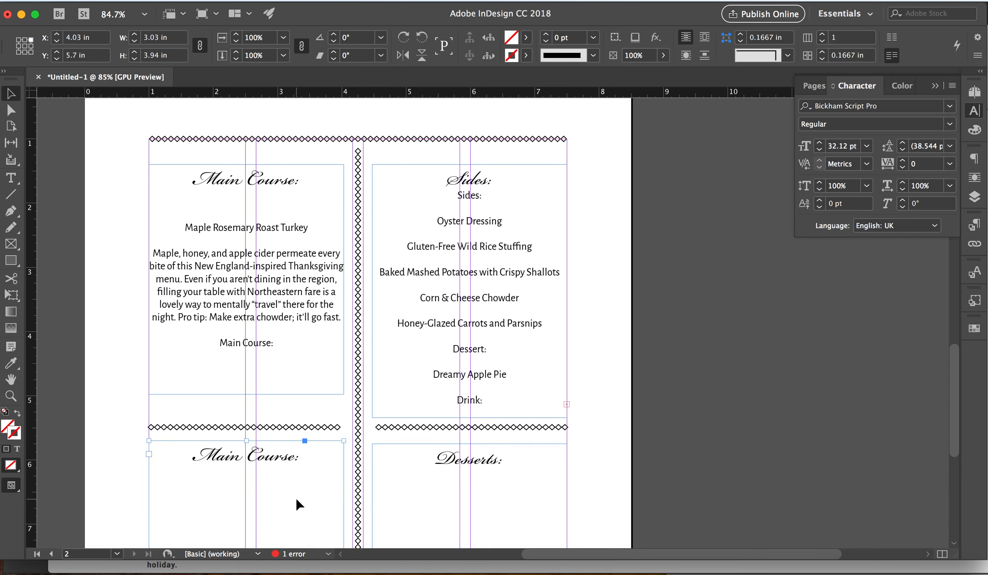
Step: Undo the deletion of the cider text frame and the moves of the lower "Main Course:" heading frame
key("ctrl+z")
key("ctrl+z")
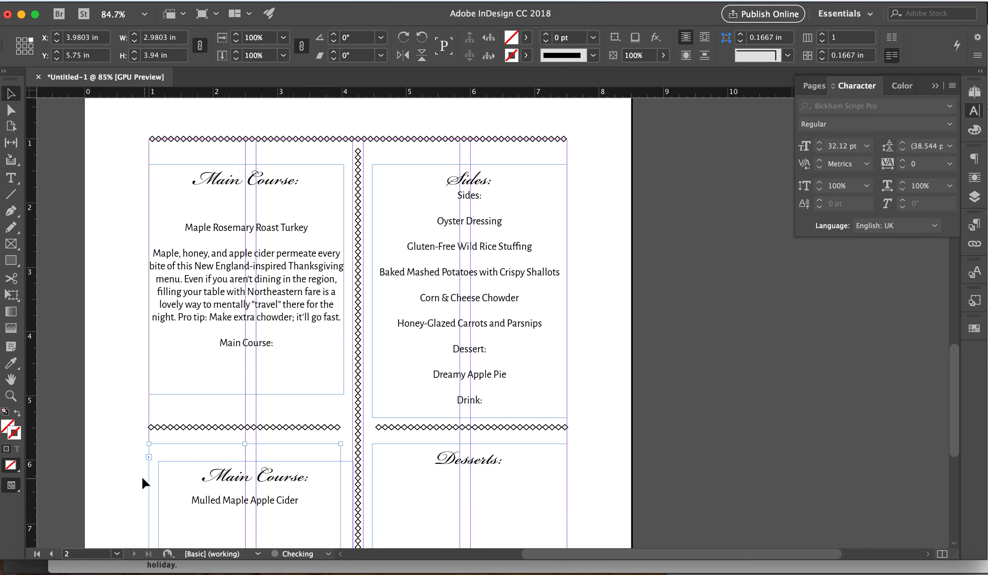
scroll(242, 489, "down", 5)
scroll(242, 489, "left", 1)
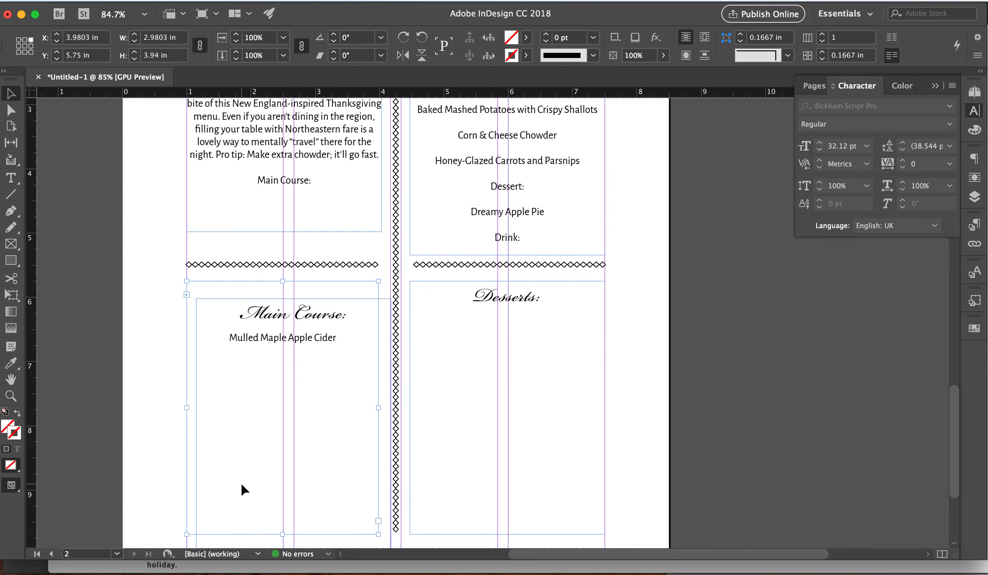
key("super+z")
Step: Move the lower "Main Course:" heading frame off the cider text to about X 6.45 in, Y 6.31 in, overlapping the Desserts box
left_click(150, 426)
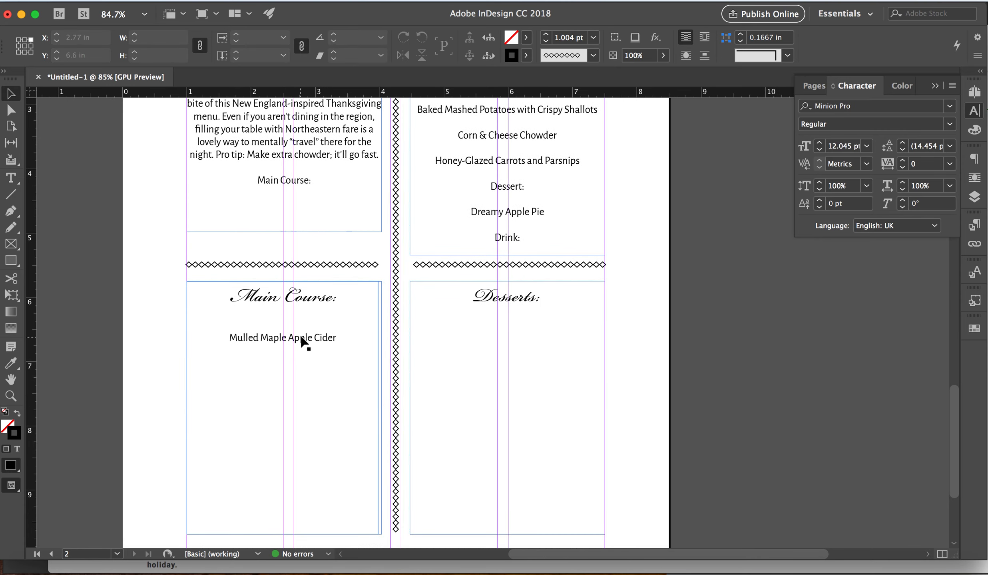
double_click(303, 342)
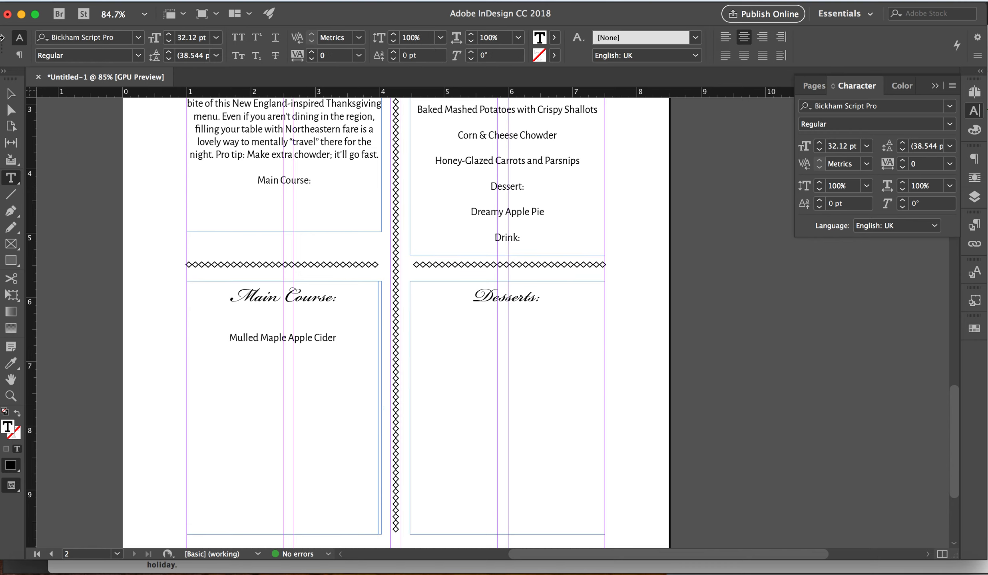
left_click(12, 96)
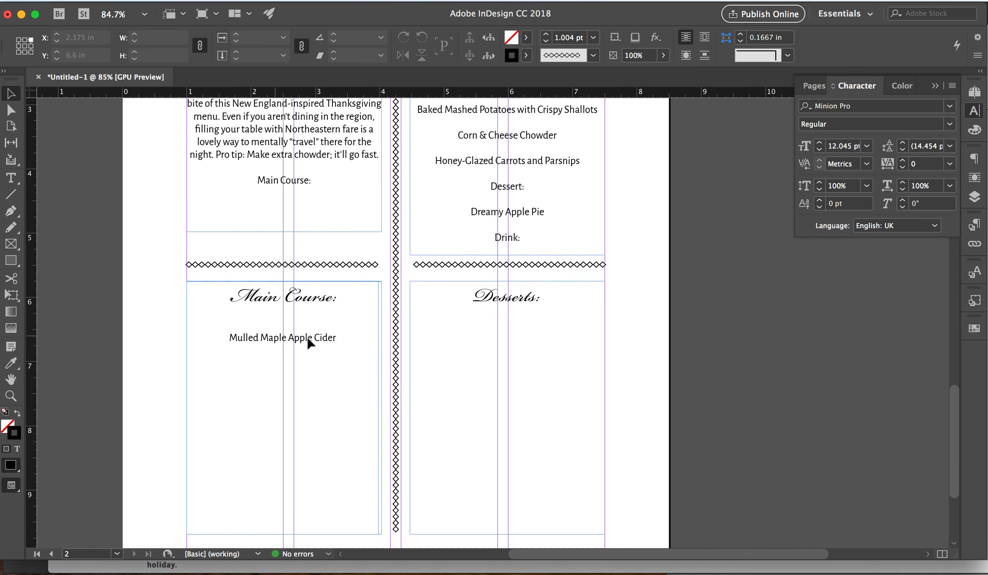
left_click_drag(289, 339, 436, 377)
double_click(412, 352)
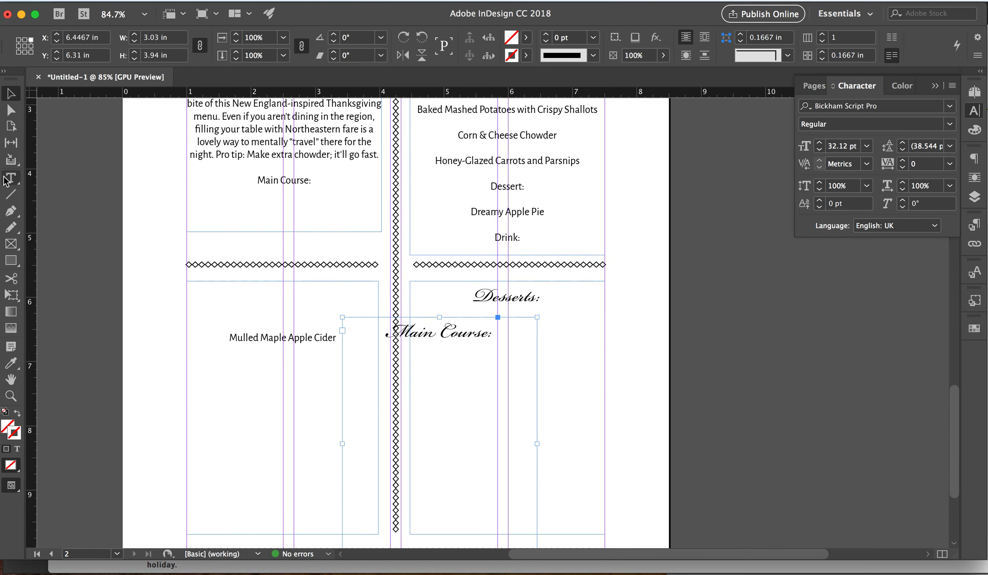
Step: Move the "Main Course:" script text out of the overlapping frame and paste it above "Mulled Maple Apple Cider"
triple_click(418, 335)
key("cmd+c")
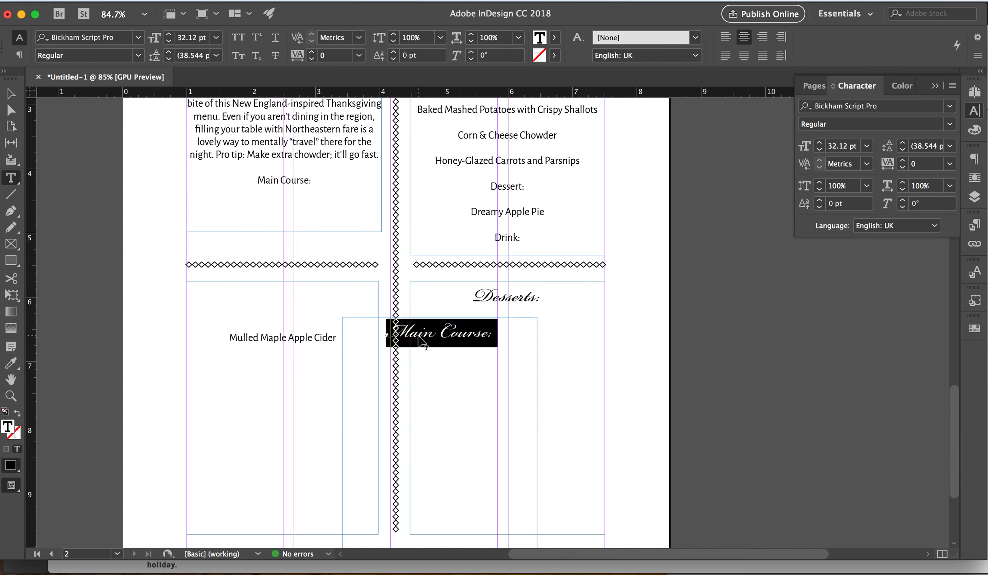
key("BackSpace")
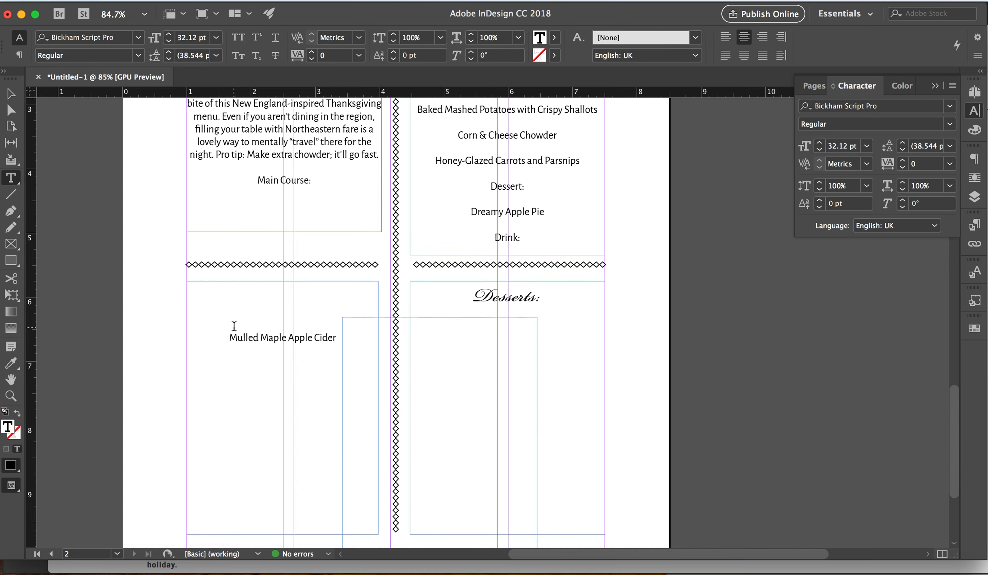
left_click(231, 336)
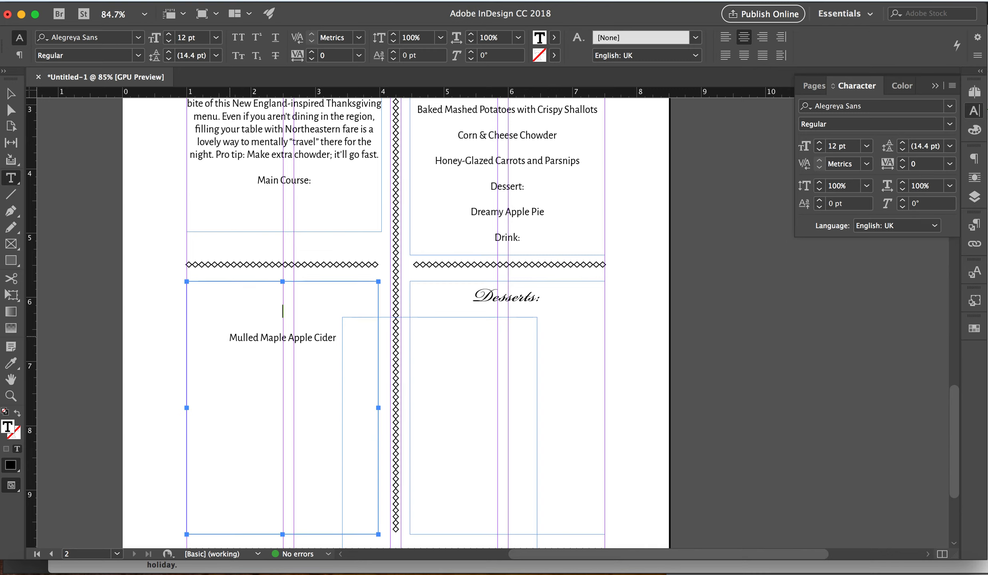
key("cmd+v")
key("Escape")
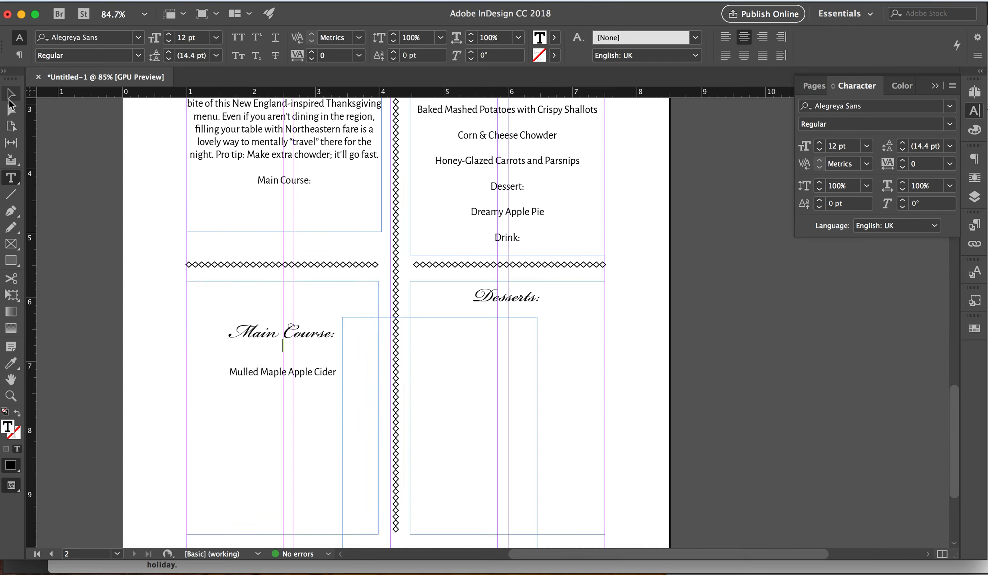
Step: Delete the leftover overlapping text frame, then move the heading above the cider to the frame's first line and retype it as "Drinks:"
left_click(421, 323)
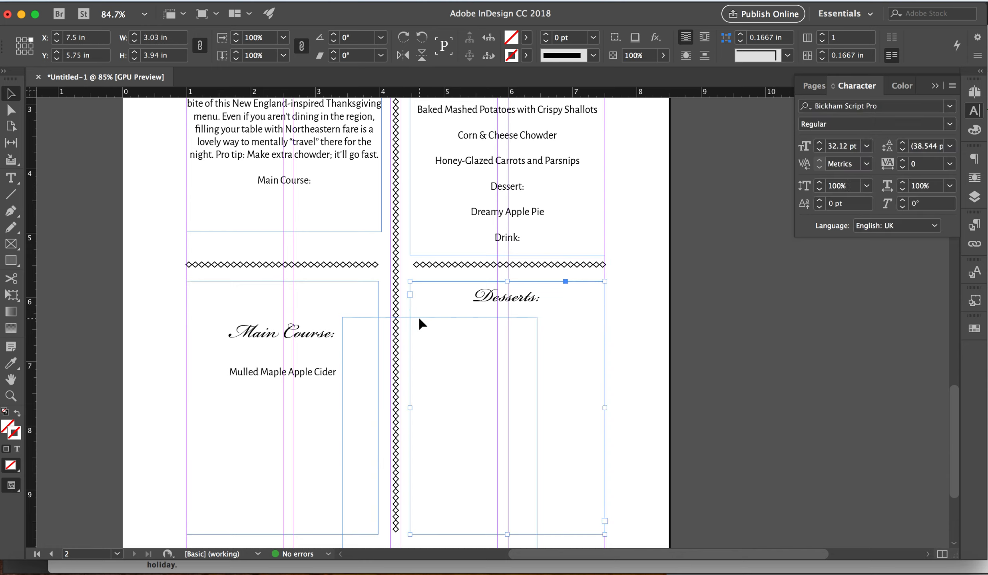
left_click(406, 324)
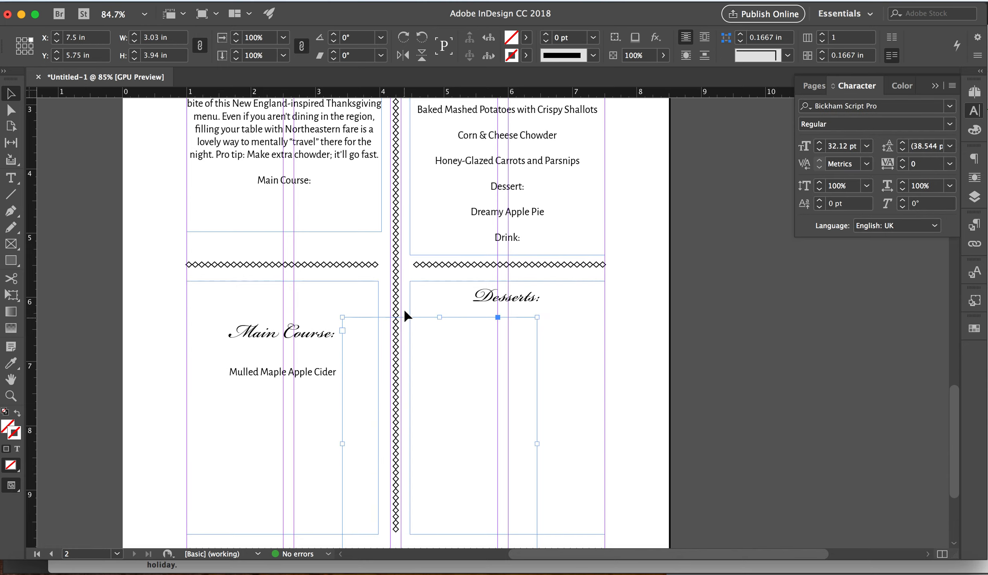
left_click(10, 178)
left_click(234, 331)
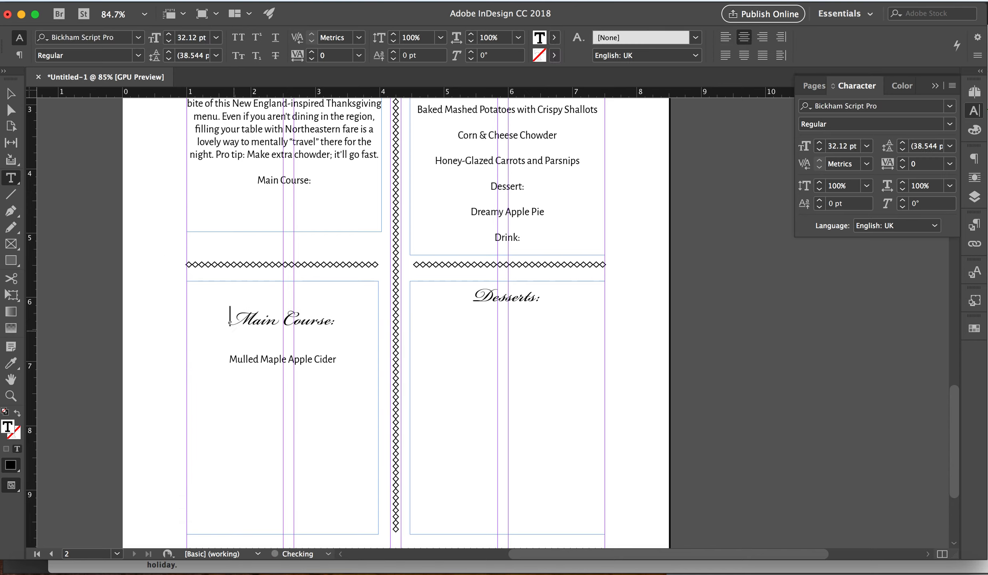
key("BackSpace")
left_click_drag(231, 296, 330, 304)
type("Drinks:")
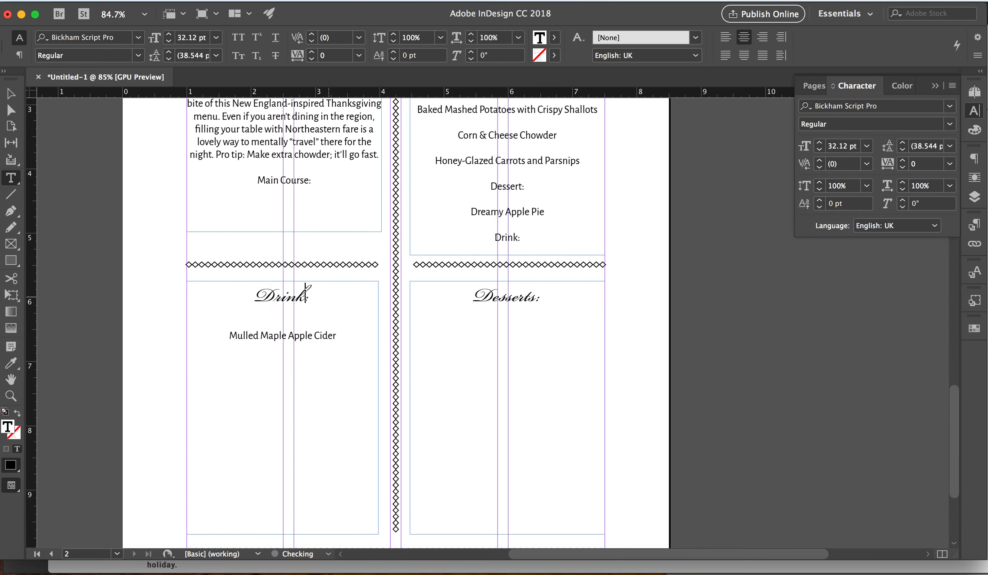
Step: Move the "Dreamy Apple Pie" text from the Sides frame to below the script "Desserts:" heading
scroll(368, 249, "up", 5)
scroll(368, 250, "right", 2)
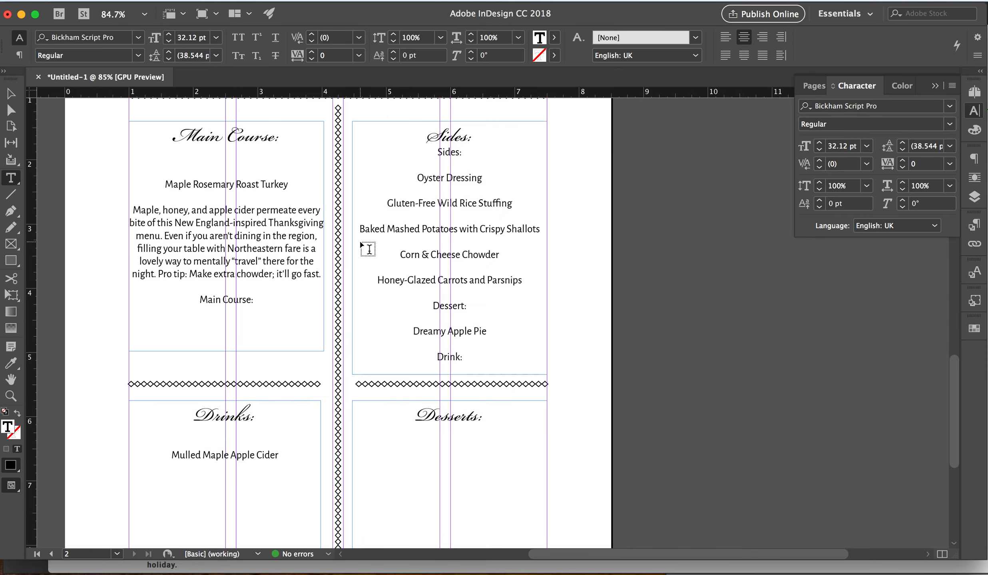
scroll(462, 425, "down", 1)
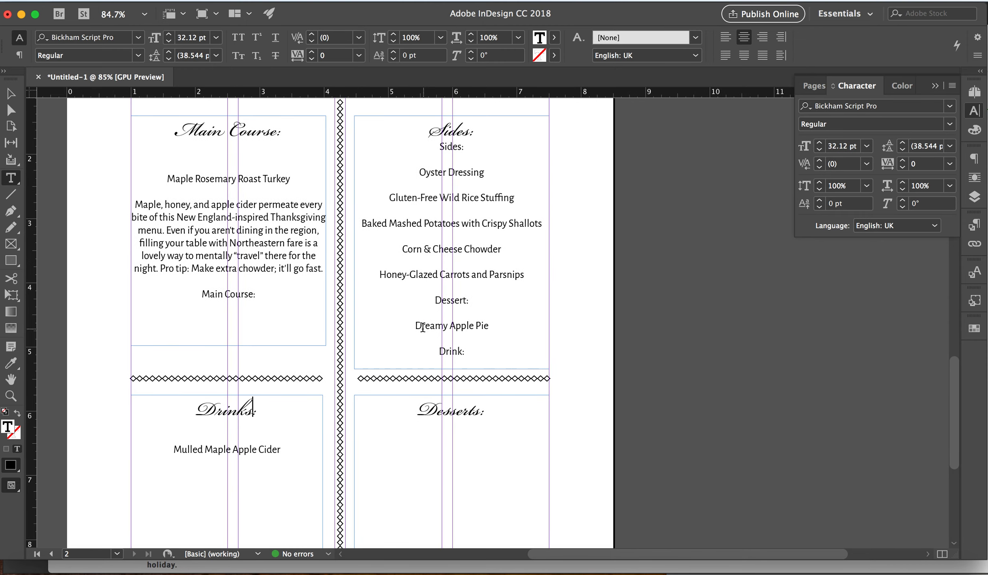
left_click_drag(414, 326, 506, 327)
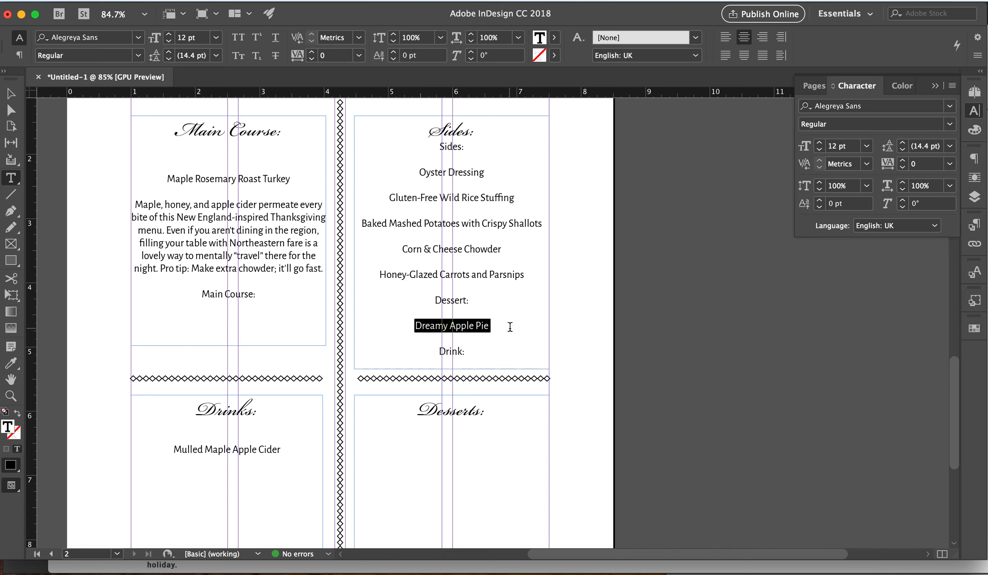
key("ctrl+x")
left_click(480, 413)
key("Return")
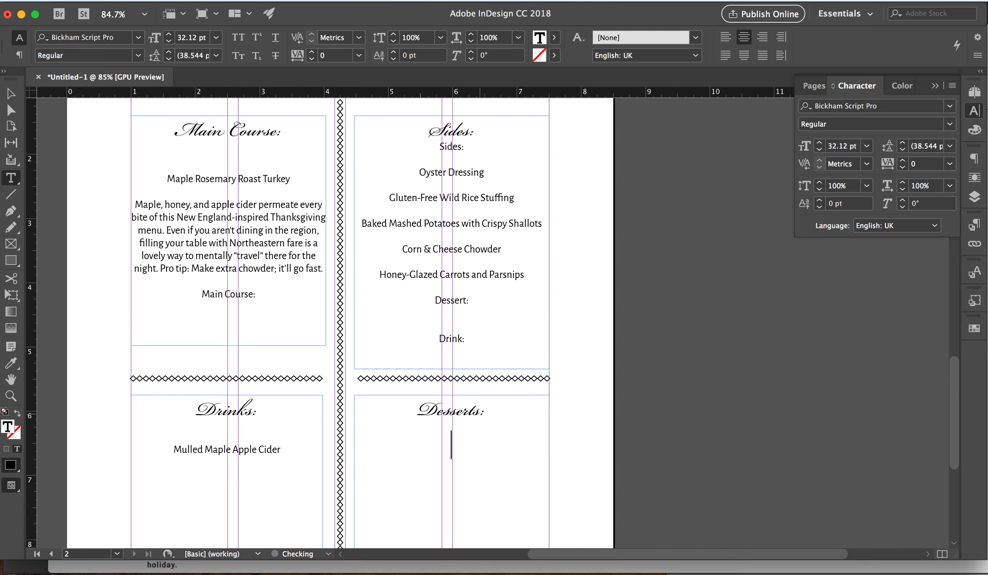
key("ctrl+v")
left_click(479, 413)
key("Return")
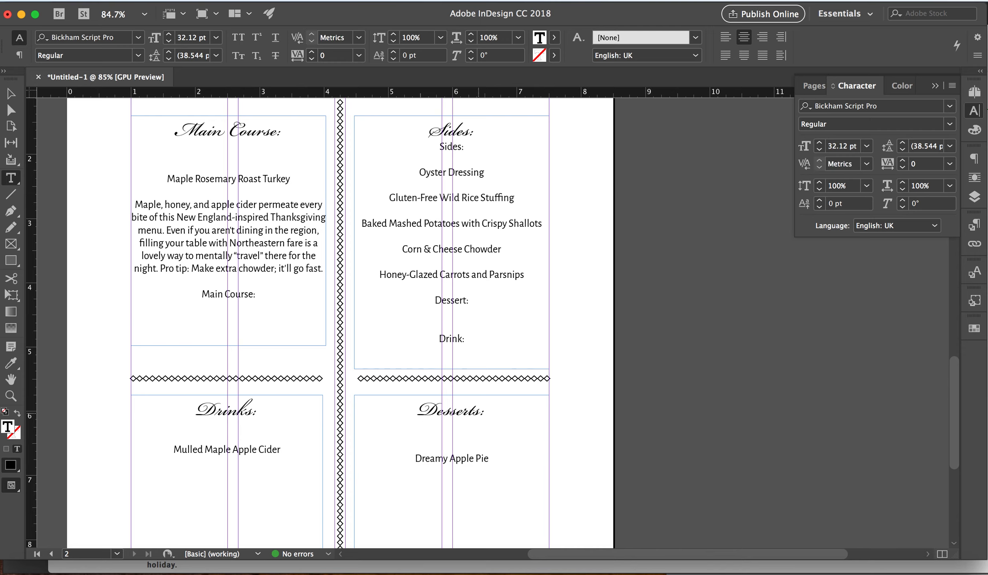
Step: Delete the plain "Dessert:" and "Drink:" lines from the Sides frame and add line breaks to push "Drinks:" back into the cider frame
left_click_drag(433, 297, 474, 340)
key("BackSpace")
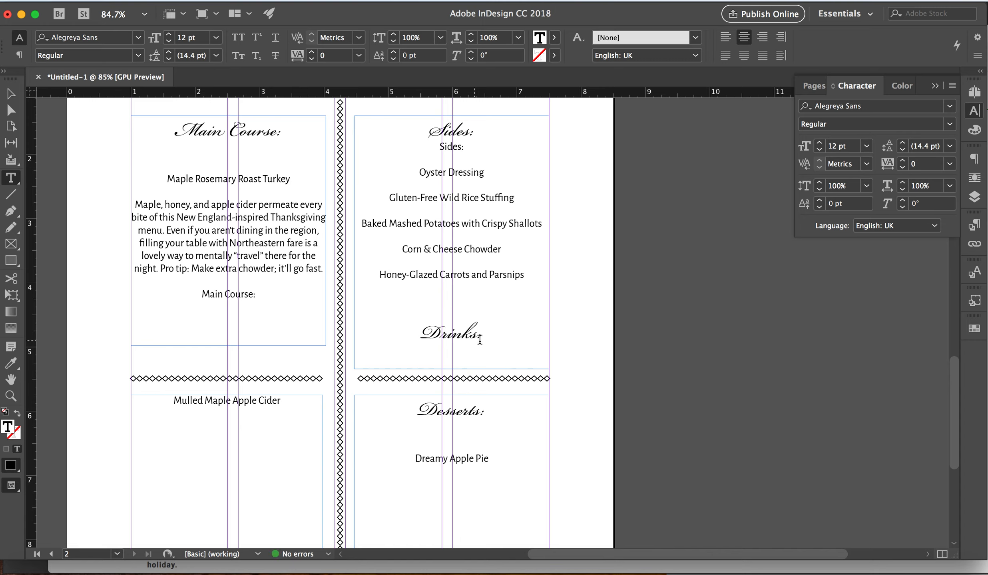
key("Return")
key("Return")
key("Return")
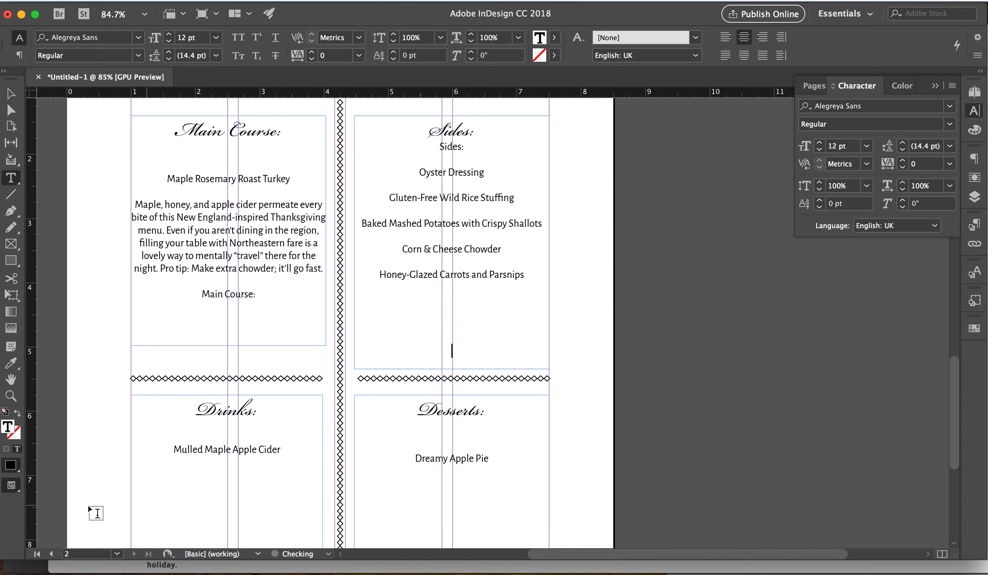
left_click(199, 408)
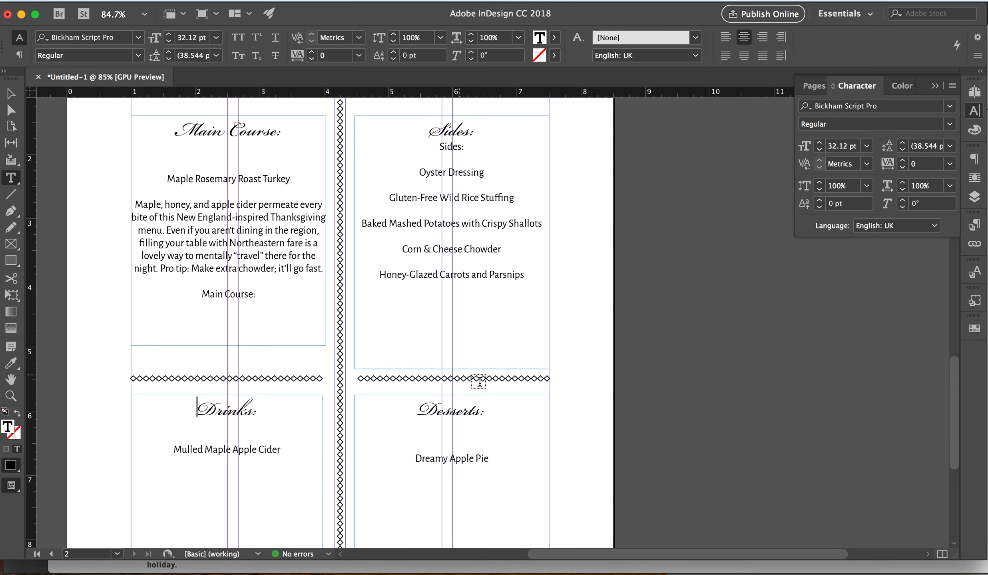
Step: Remove the plain duplicate "Sides:" and "Main Course:" lines and add line breaks to keep "Drinks:" in the cider frame
scroll(477, 382, "up", 1)
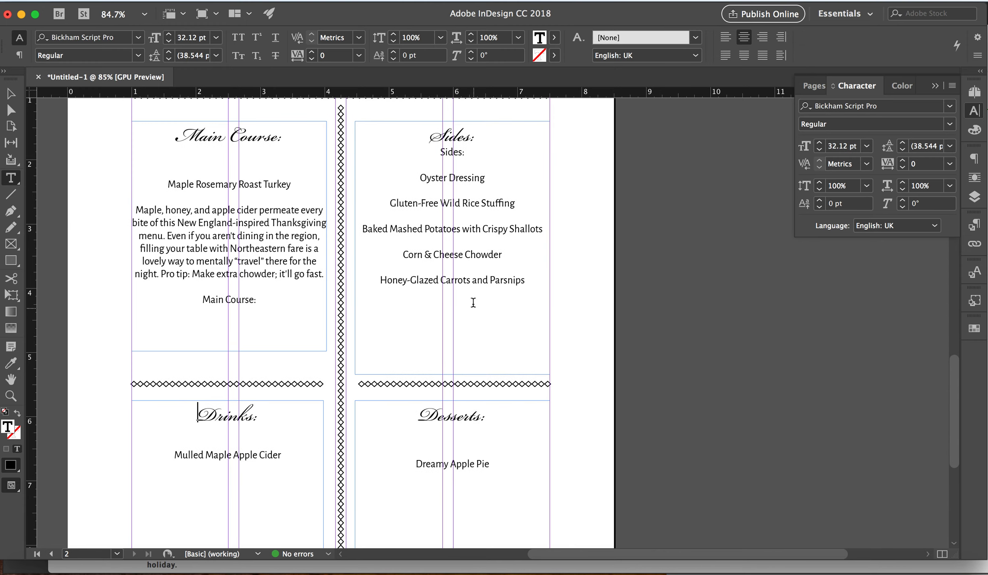
triple_click(458, 152)
key("BackSpace")
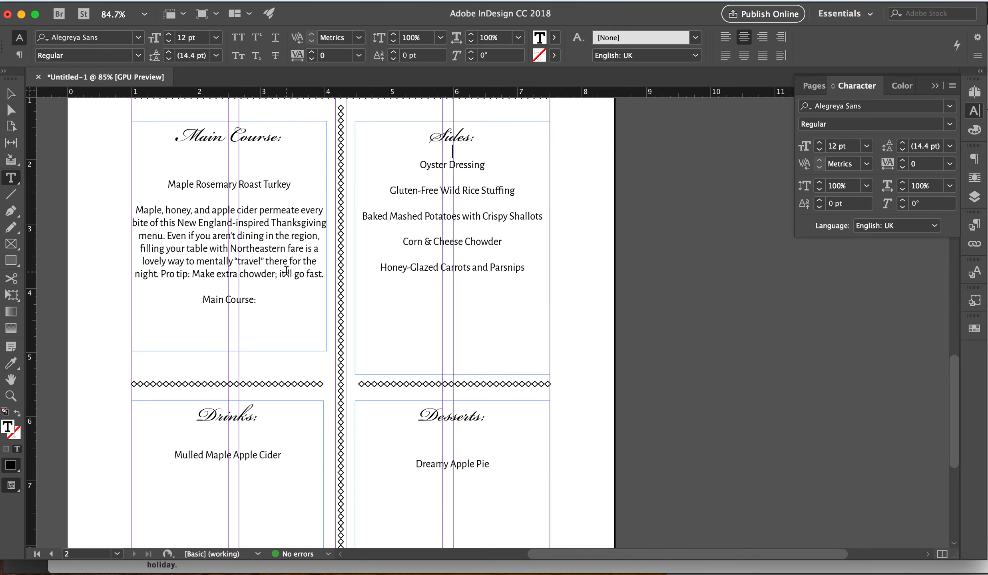
triple_click(228, 301)
key("BackSpace")
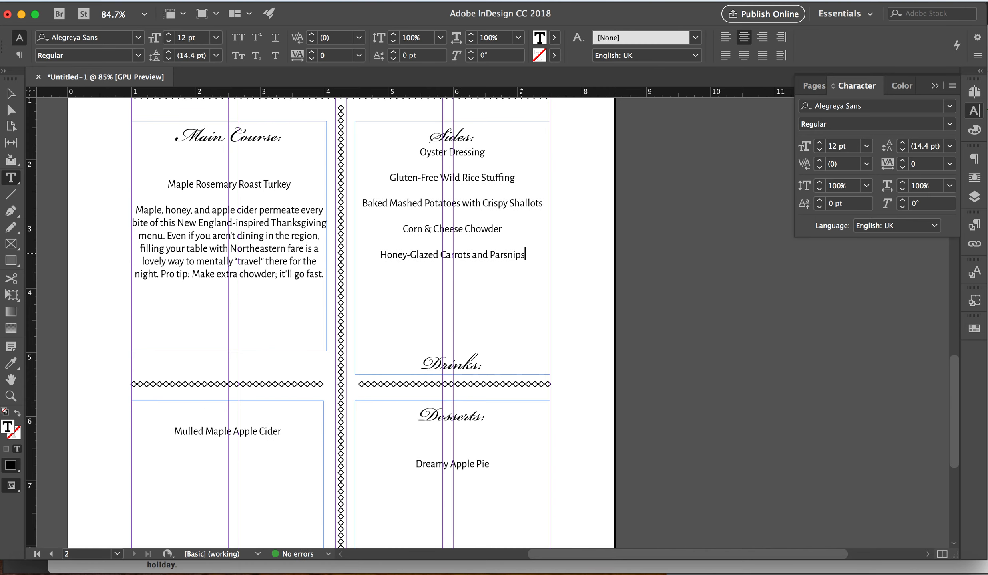
key("Return")
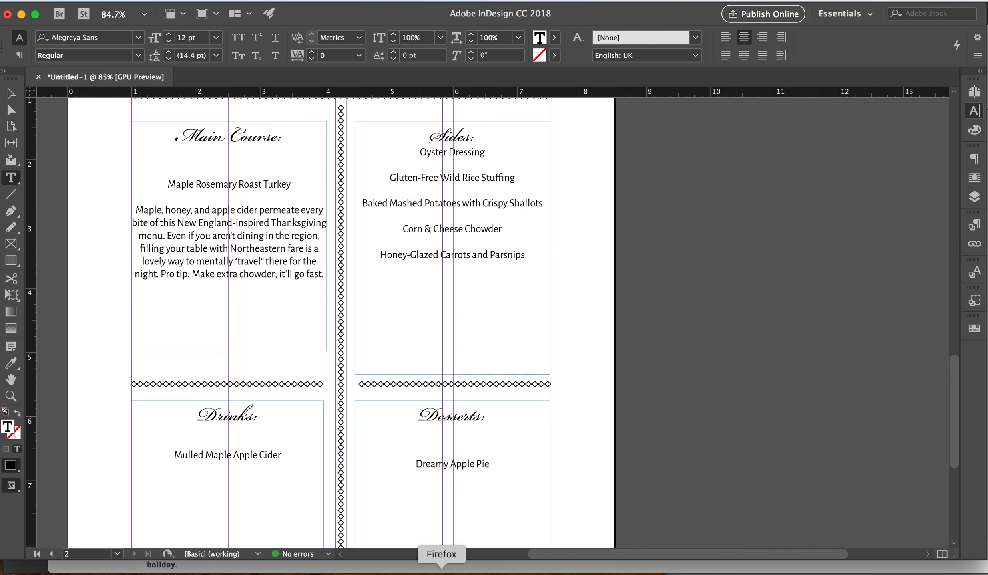
Step: Switch to Firefox, open the Oyster Dressing recipe and copy its two-line description about cornbread in an iron skillet
key("super+Tab")
left_click(582, 147)
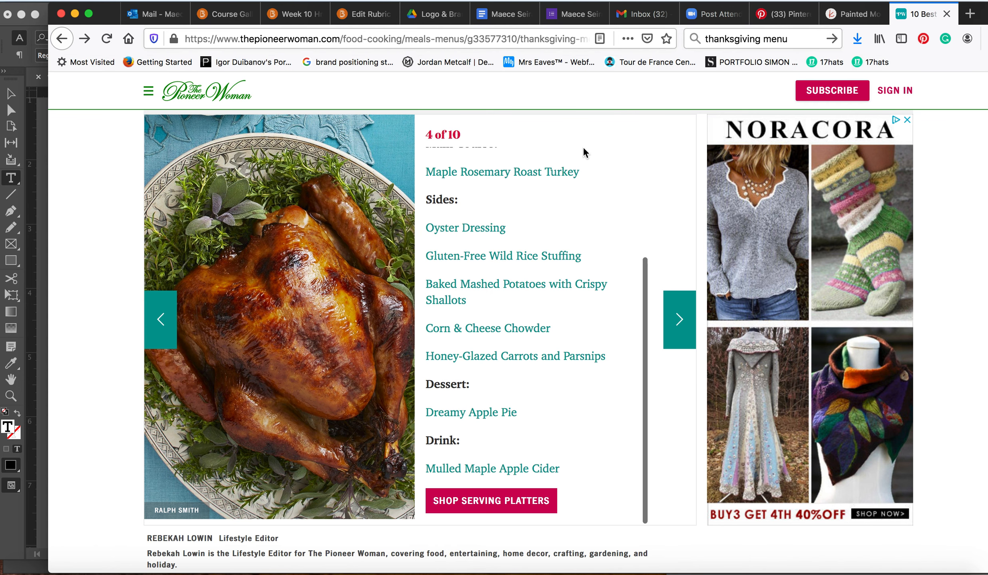
left_click(450, 231)
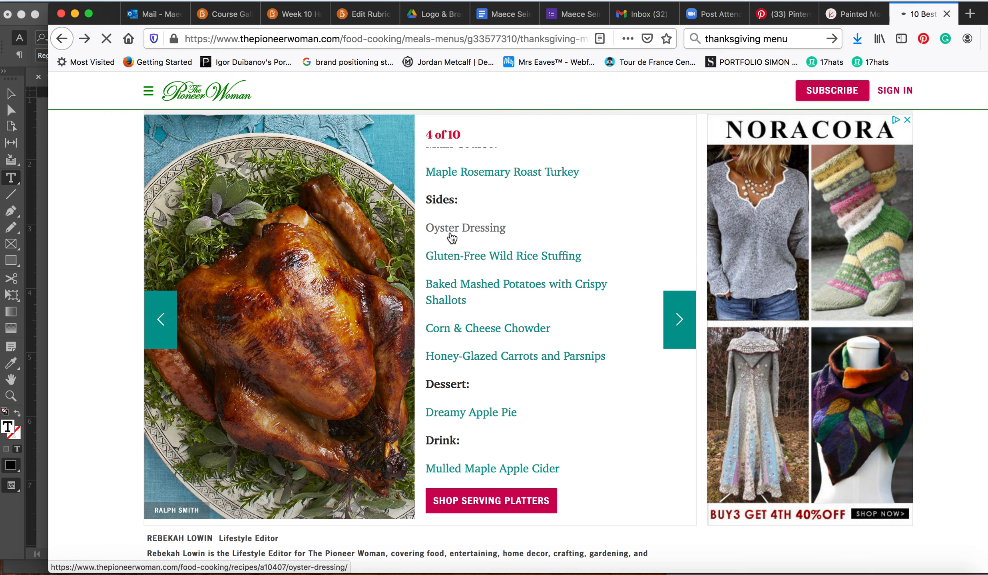
scroll(345, 430, "down", 10)
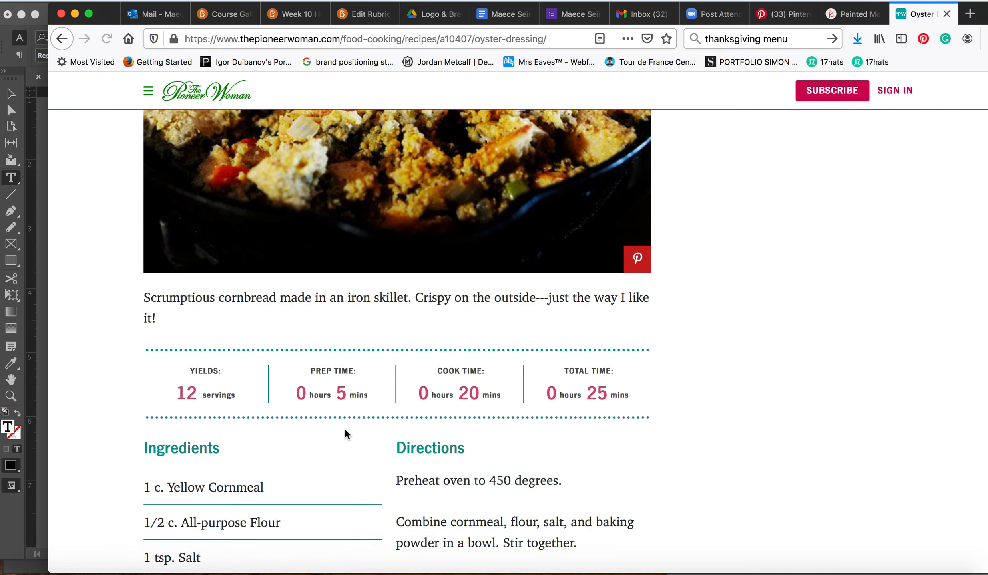
left_click_drag(147, 251, 168, 277)
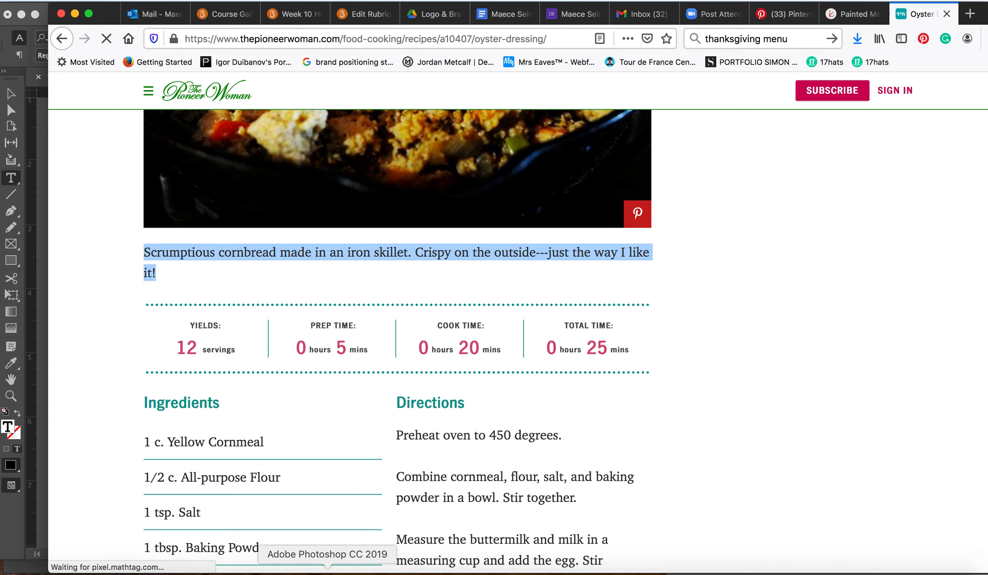
Step: Switch back to InDesign, paste the recipe description below "Oyster Dressing" and add a blank line between that dish and the "Sides:" heading
left_click(350, 571)
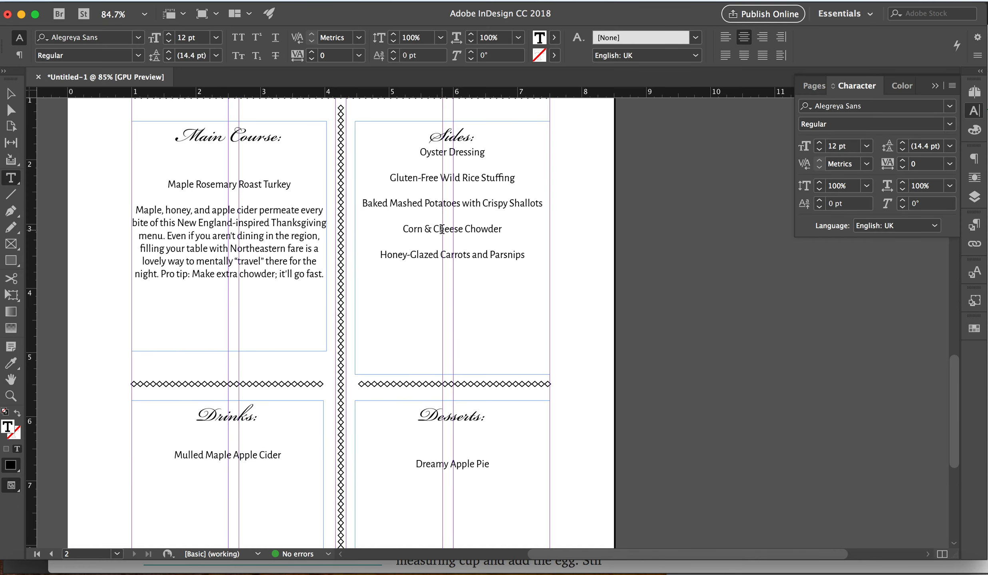
left_click(480, 152)
key("Return")
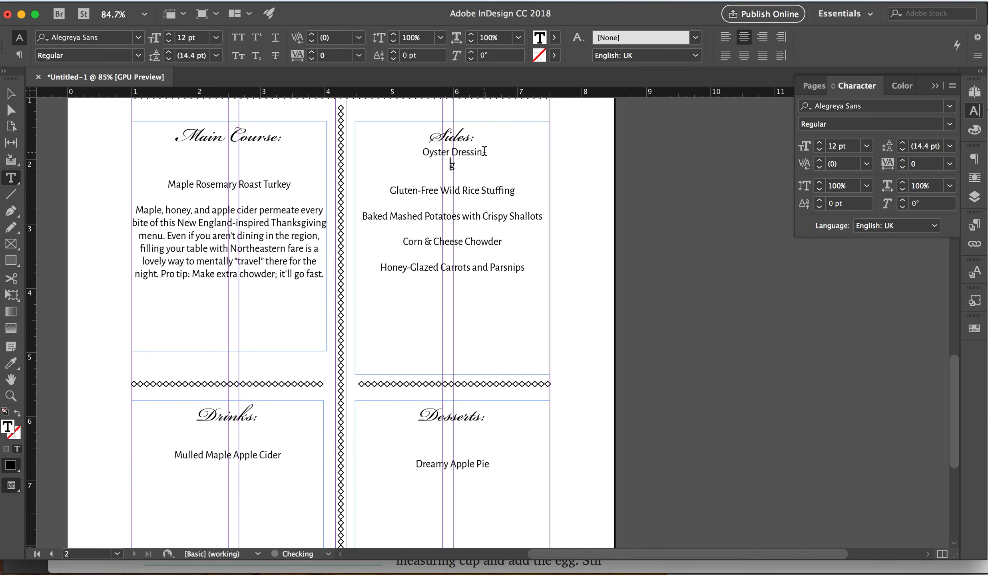
key("BackSpace")
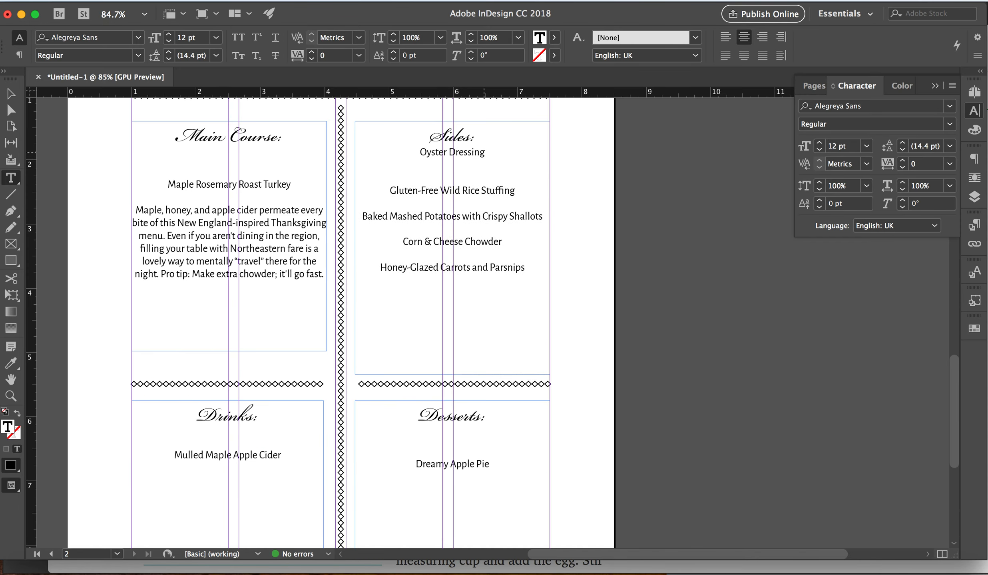
key("super+v")
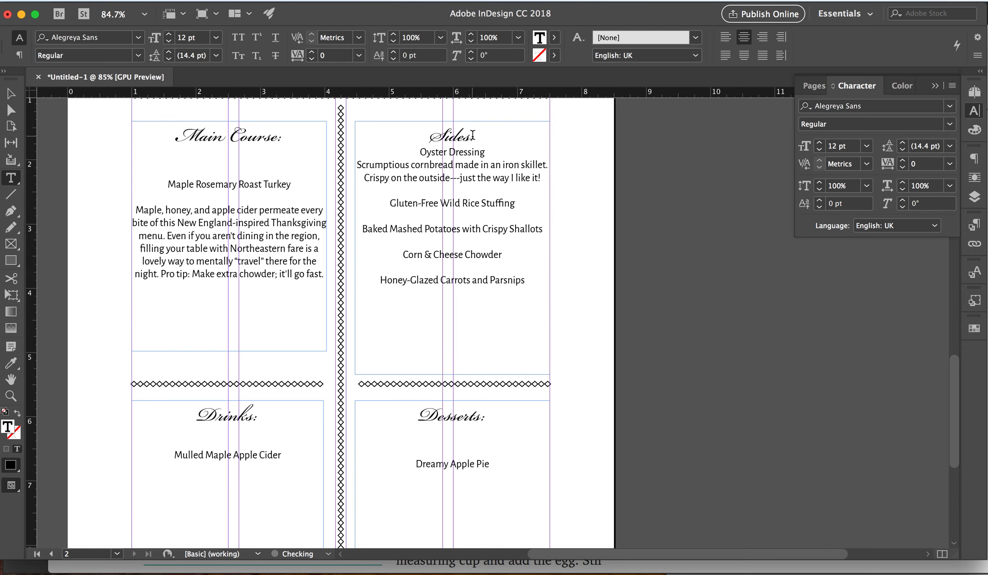
key("Return")
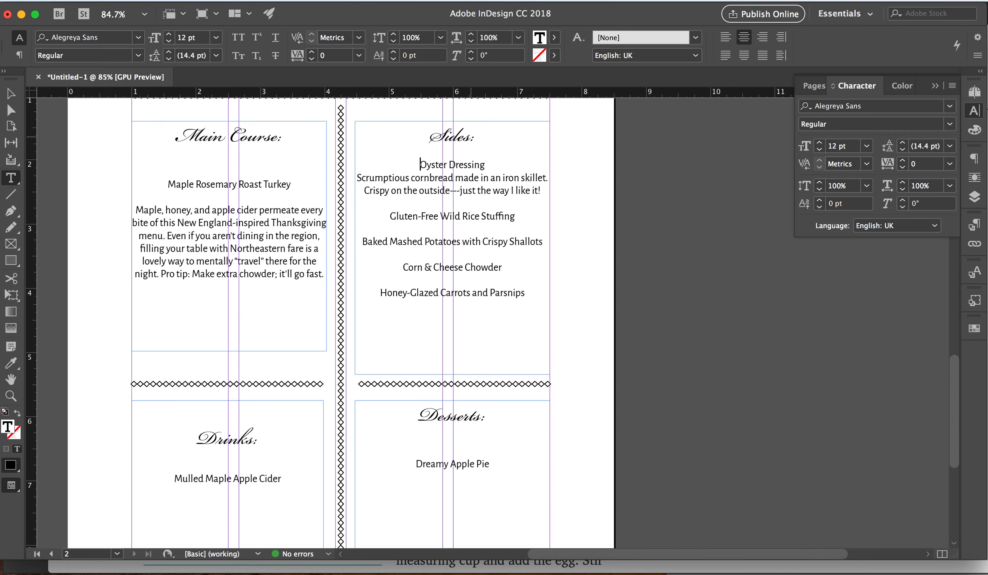
Step: Deselect the menu text and hide the layout guides to see the page without them
left_click(10, 94)
left_click(74, 151)
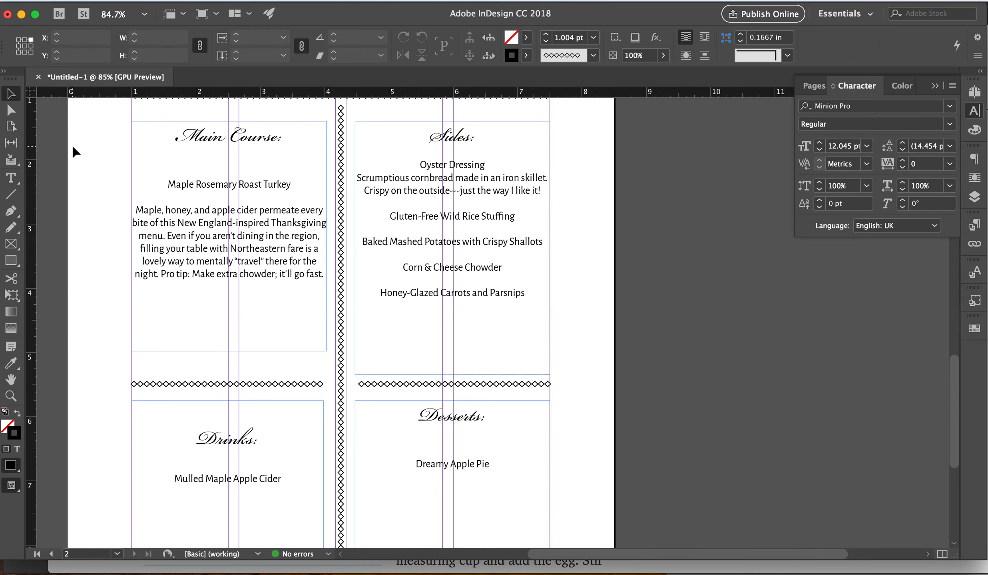
left_click(10, 179)
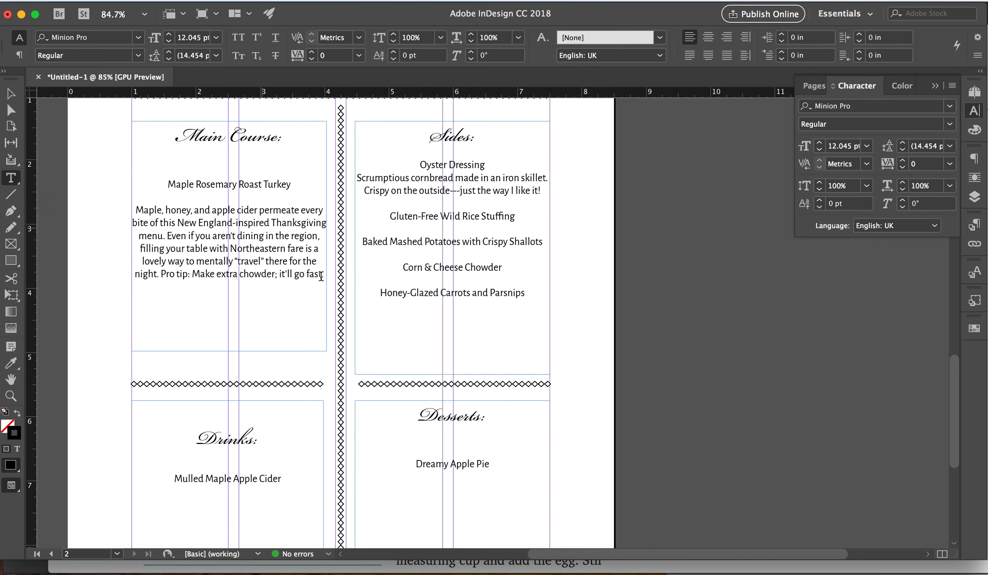
scroll(323, 285, "up", 1)
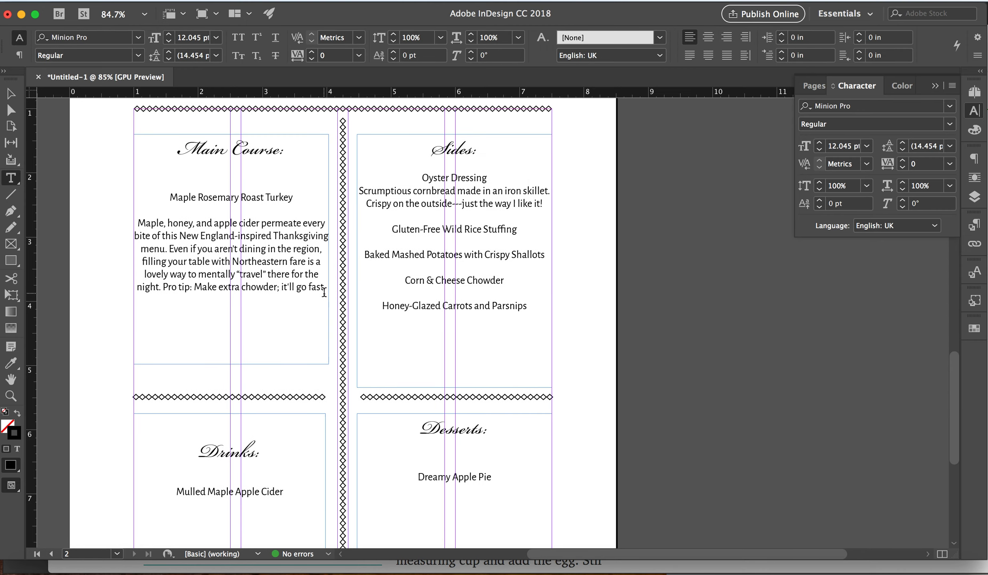
key("super+semicolon")
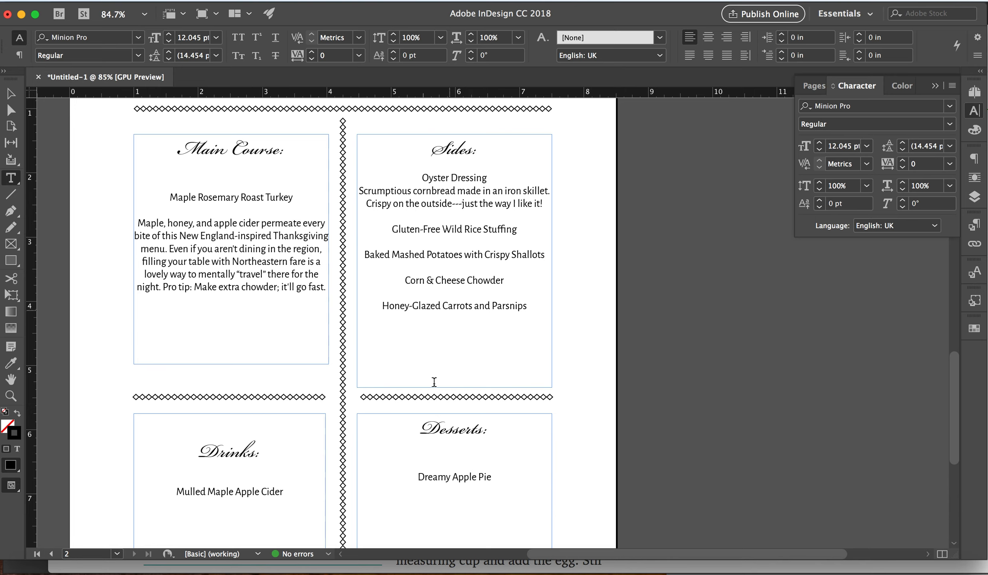
Step: Switch to Illustrator and examine the reference menus' dish names and descriptions up close
left_click(305, 574)
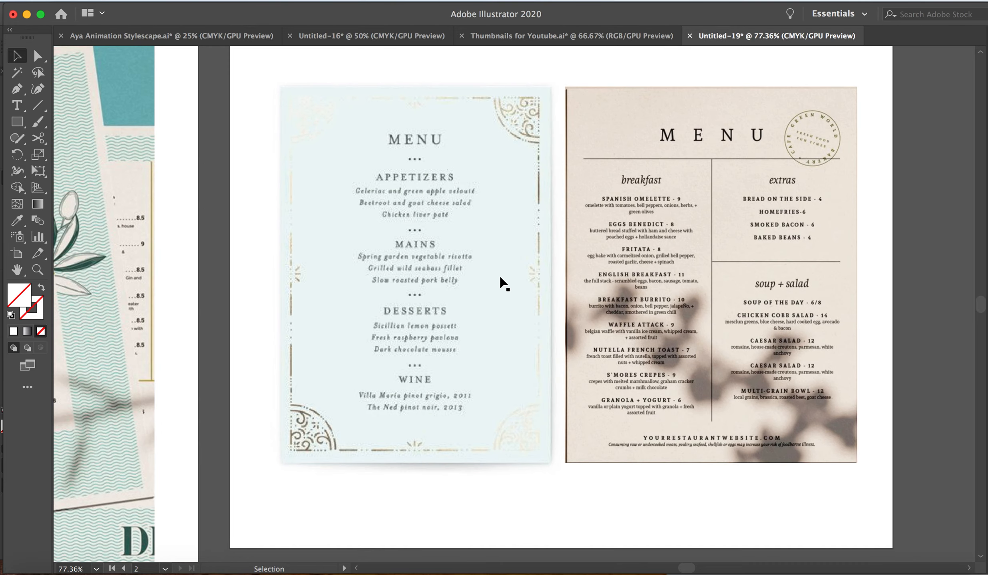
scroll(503, 284, "up", 2)
scroll(504, 284, "right", 5)
scroll(503, 284, "up", 3)
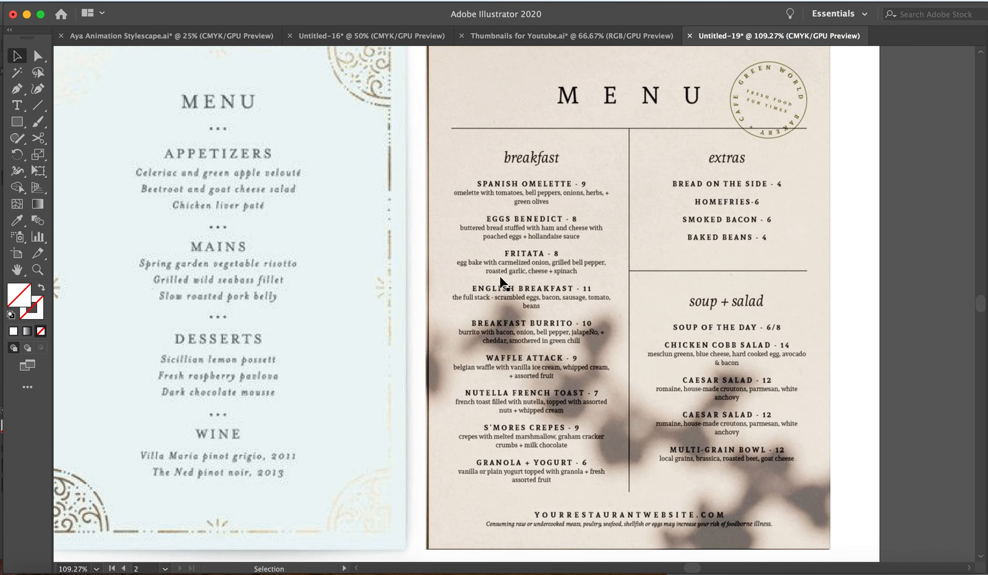
Step: Compare how the pale blue menu and the beige breakfast menu style their section headings, dish names and descriptions
scroll(503, 284, "up", 1)
scroll(502, 282, "up", 1)
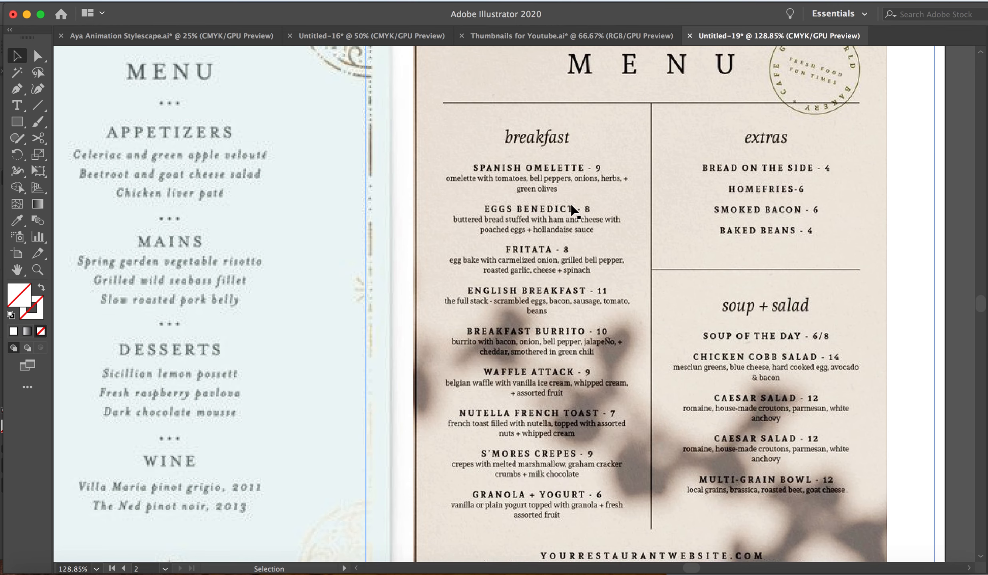
scroll(571, 159, "up", 3)
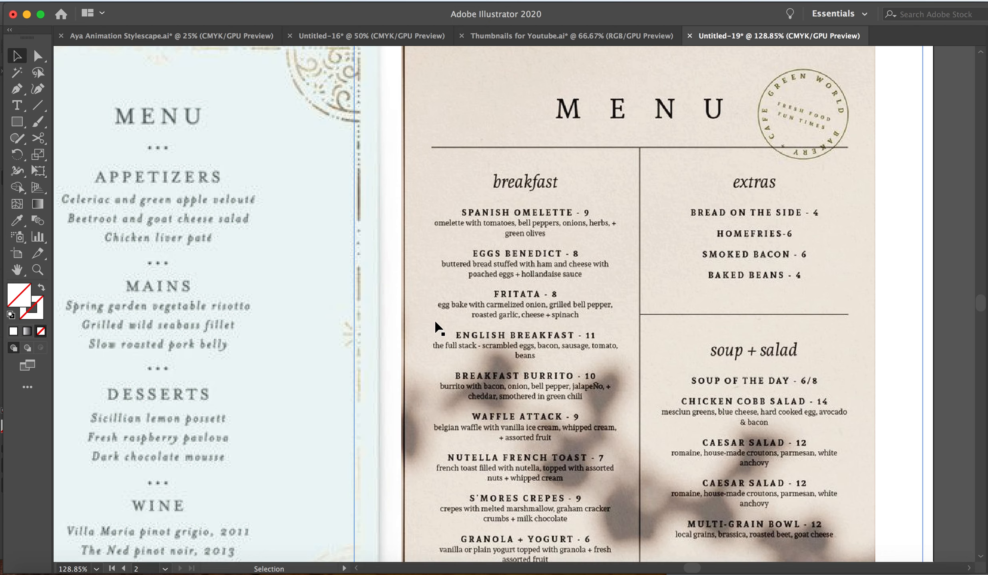
scroll(434, 326, "left", 3)
scroll(435, 327, "down", 1)
scroll(448, 320, "left", 3)
scroll(448, 319, "up", 1)
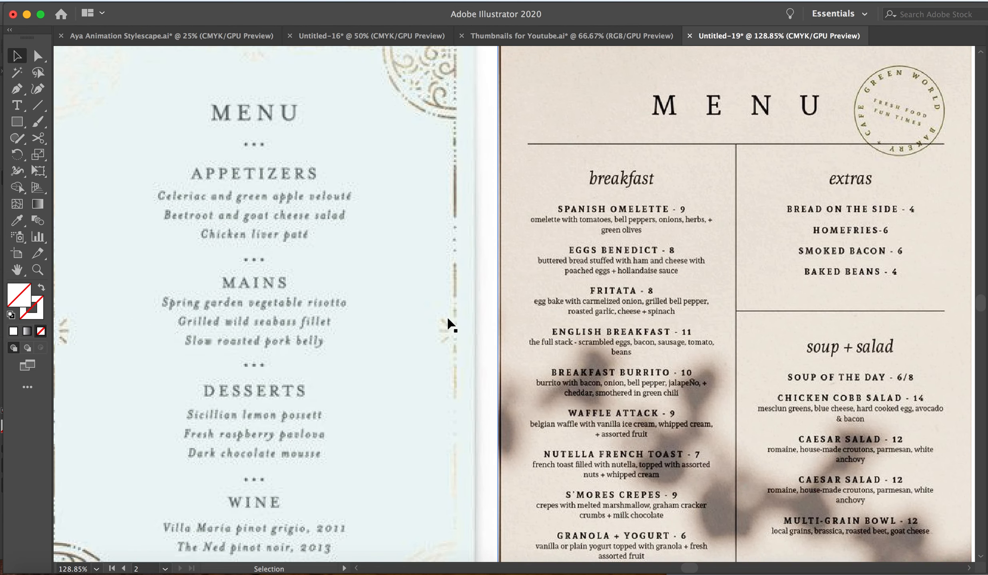
scroll(221, 243, "down", 5)
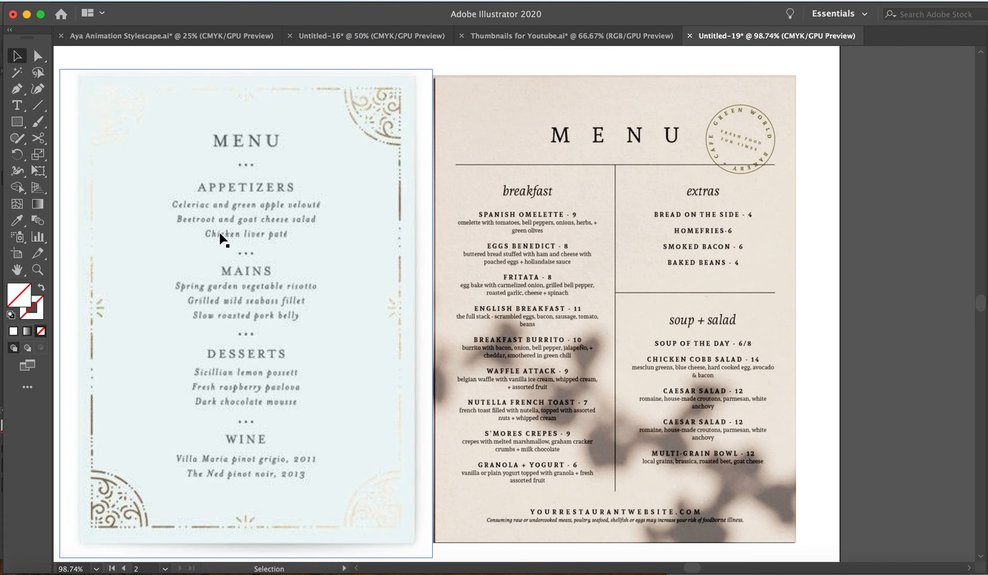
scroll(220, 235, "down", 1)
scroll(221, 235, "left", 5)
scroll(221, 235, "down", 1)
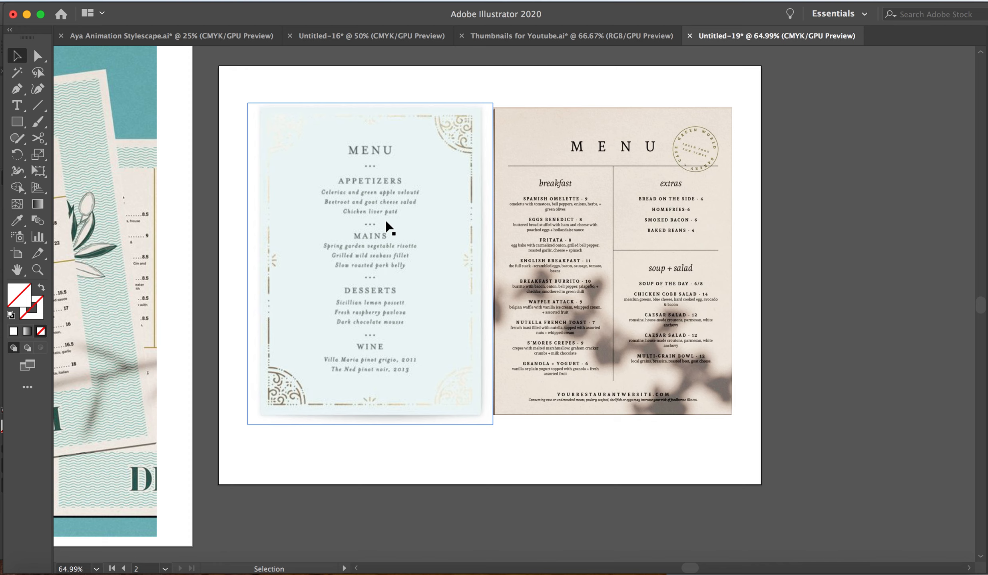
Step: Examine the teal Lunch menu's hierarchy of section headings, dish names and small descriptions up close
scroll(387, 224, "left", 2)
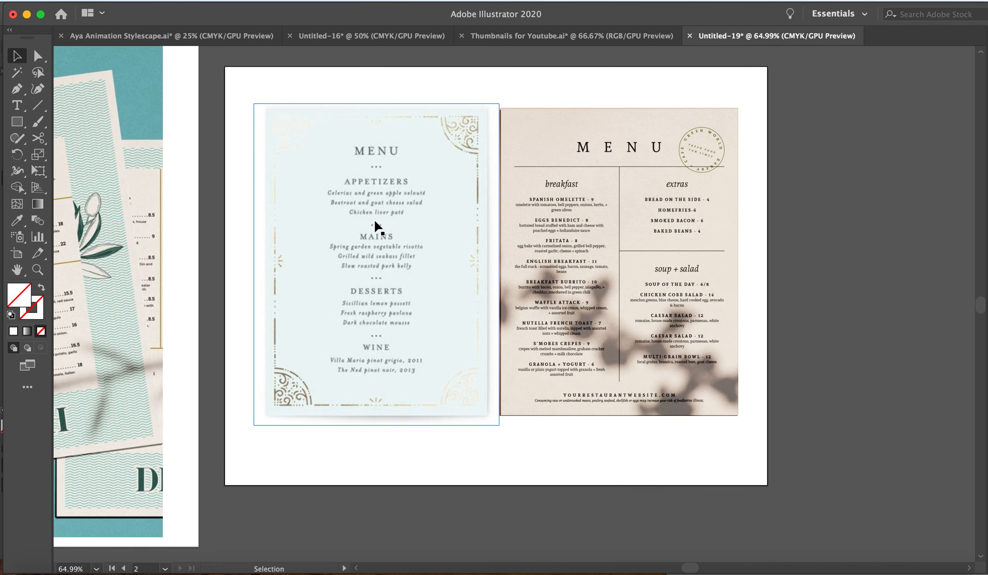
scroll(385, 215, "down", 1)
scroll(387, 222, "left", 15)
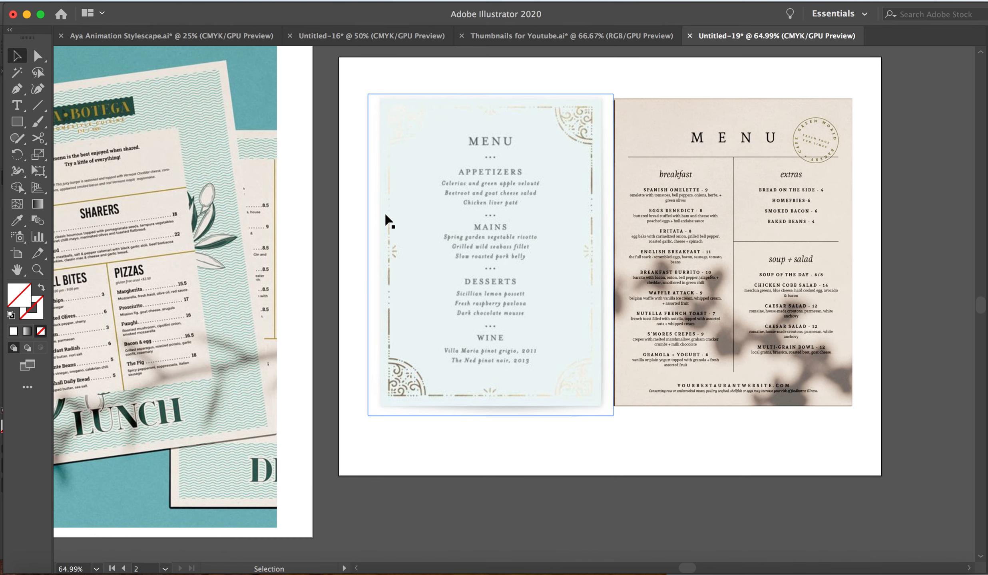
scroll(284, 305, "up", 3)
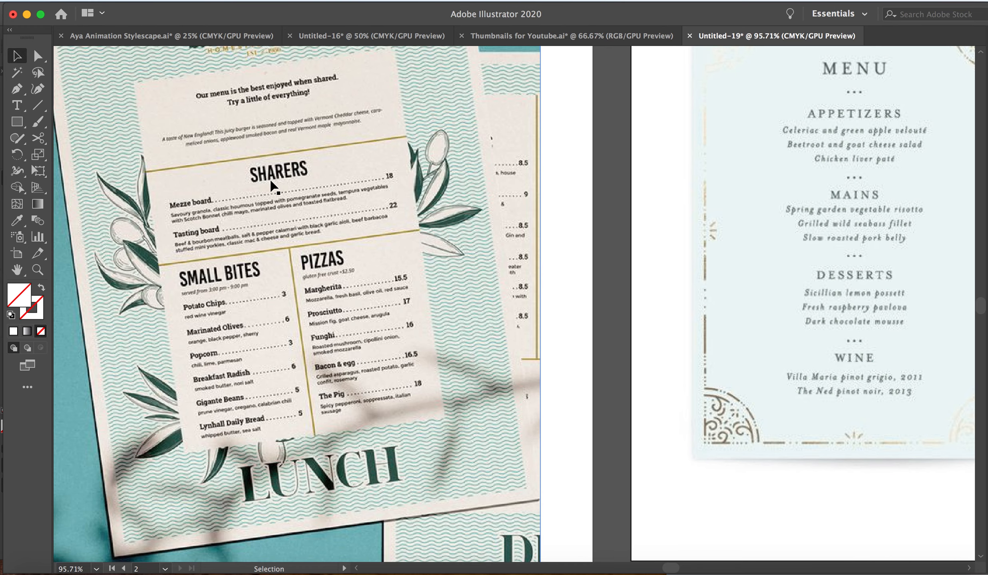
scroll(271, 186, "up", 4)
scroll(272, 186, "left", 2)
scroll(337, 260, "down", 2)
scroll(337, 260, "right", 2)
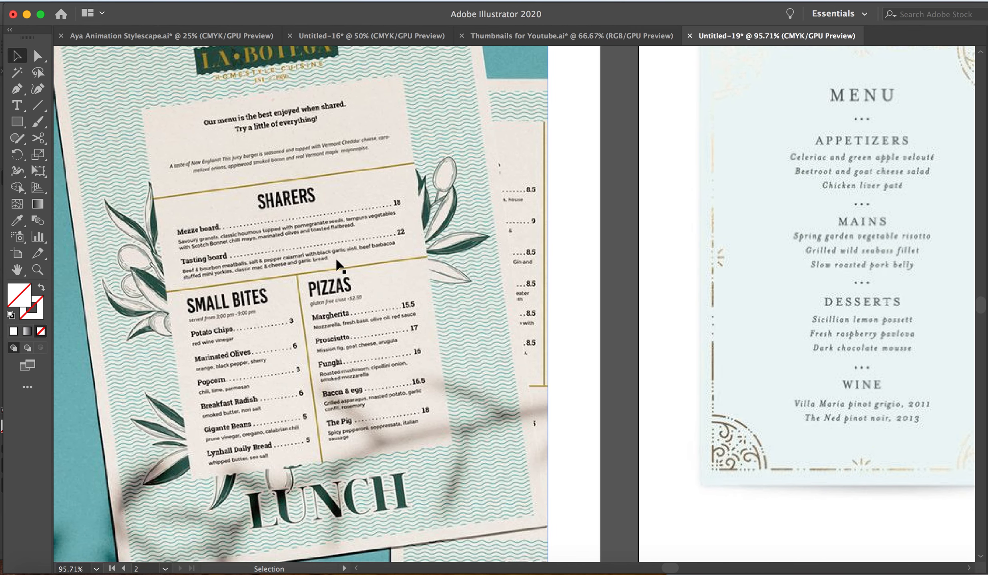
Step: Switch back to InDesign and set the "Oyster Dressing" dish name in Alegreya Sans Bold with All Caps
left_click(349, 574)
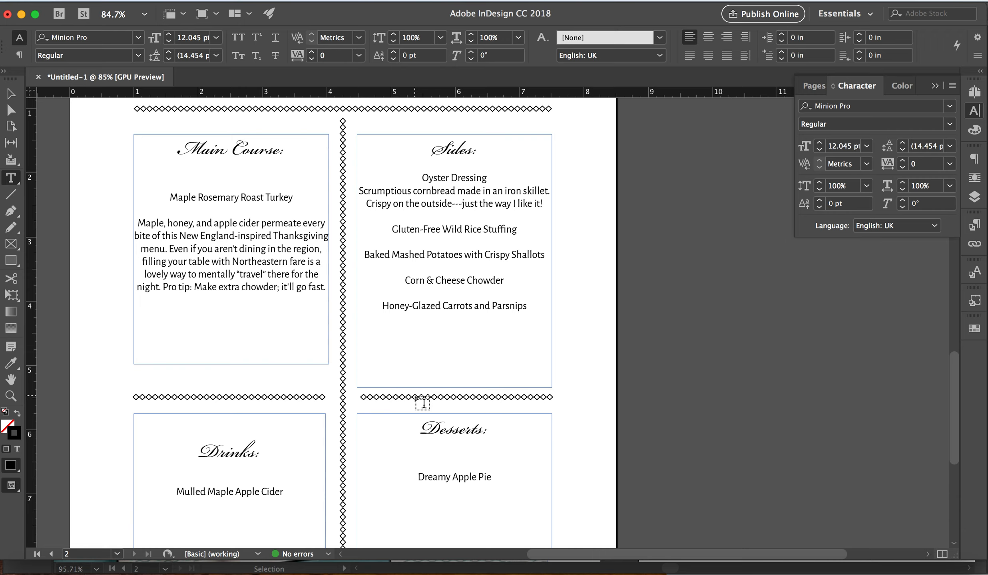
triple_click(435, 179)
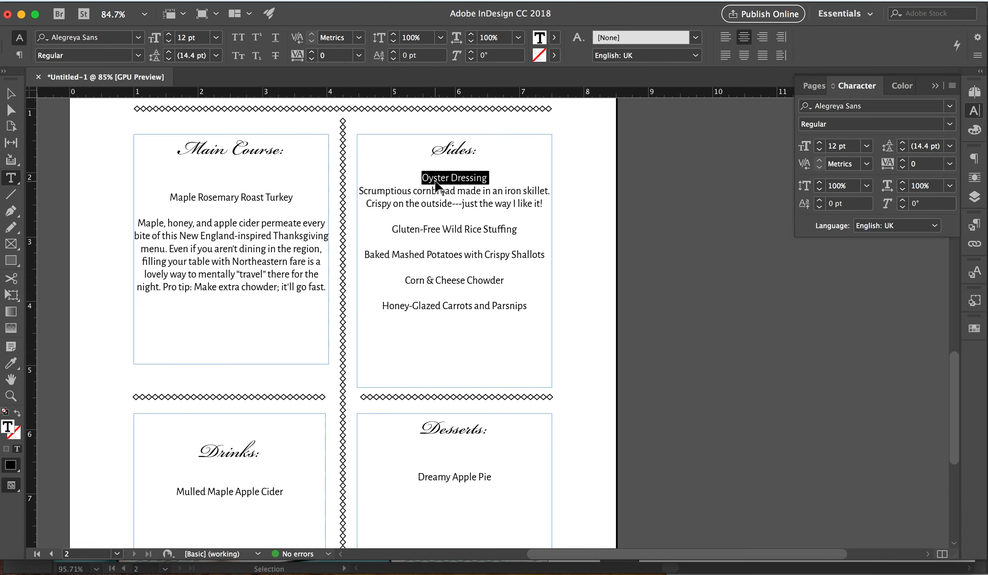
left_click(426, 191)
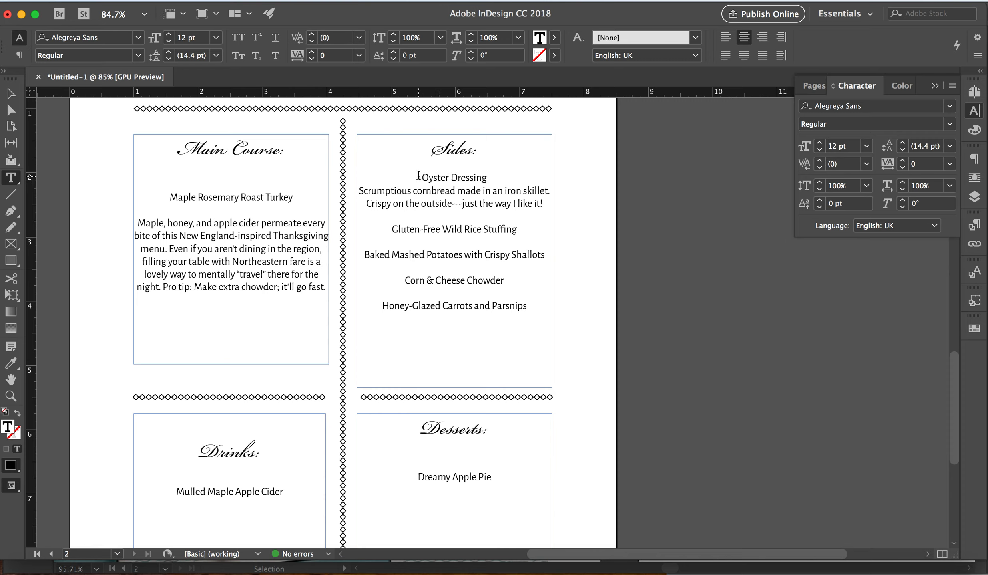
left_click_drag(424, 176, 491, 178)
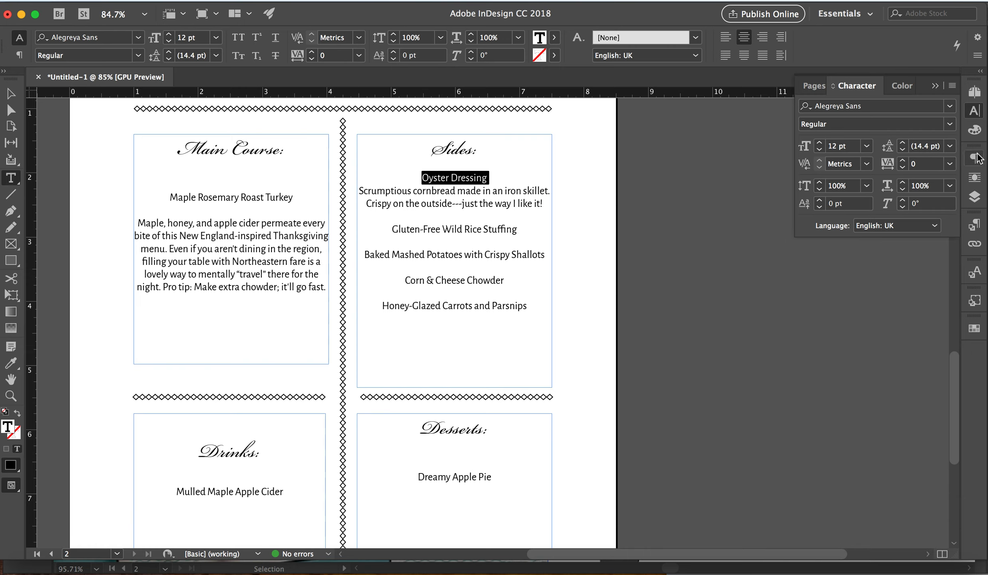
left_click(950, 125)
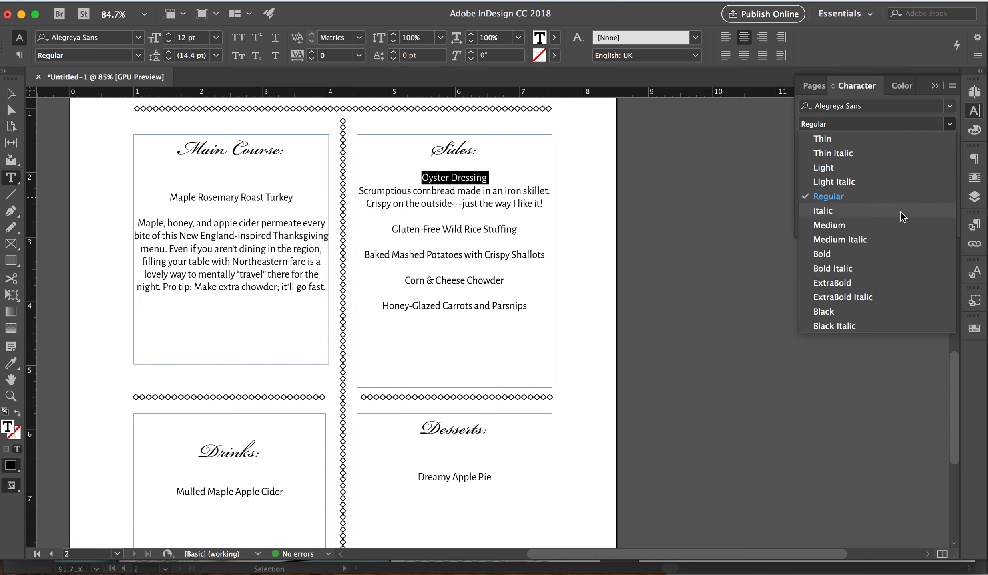
left_click(892, 257)
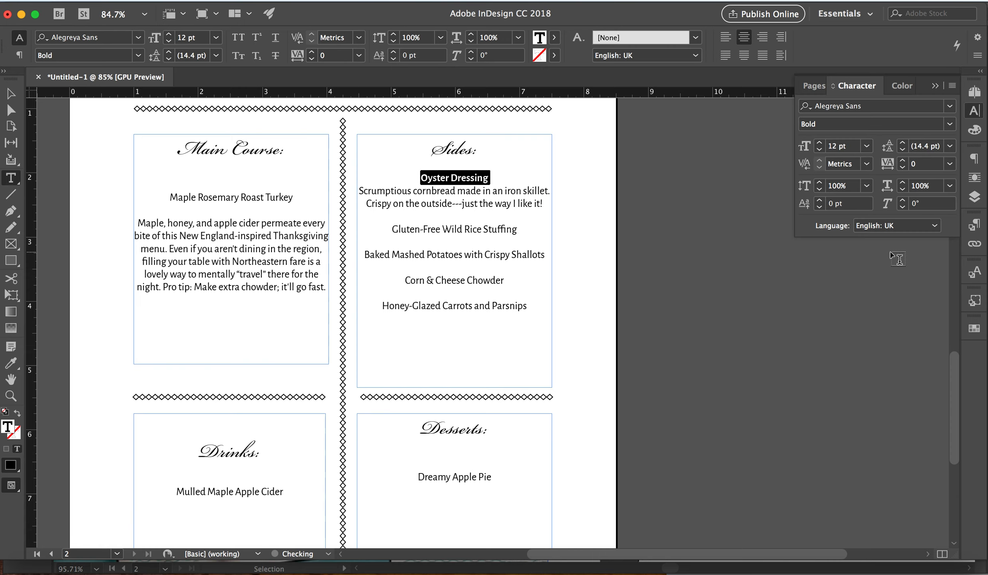
left_click(953, 86)
left_click(895, 128)
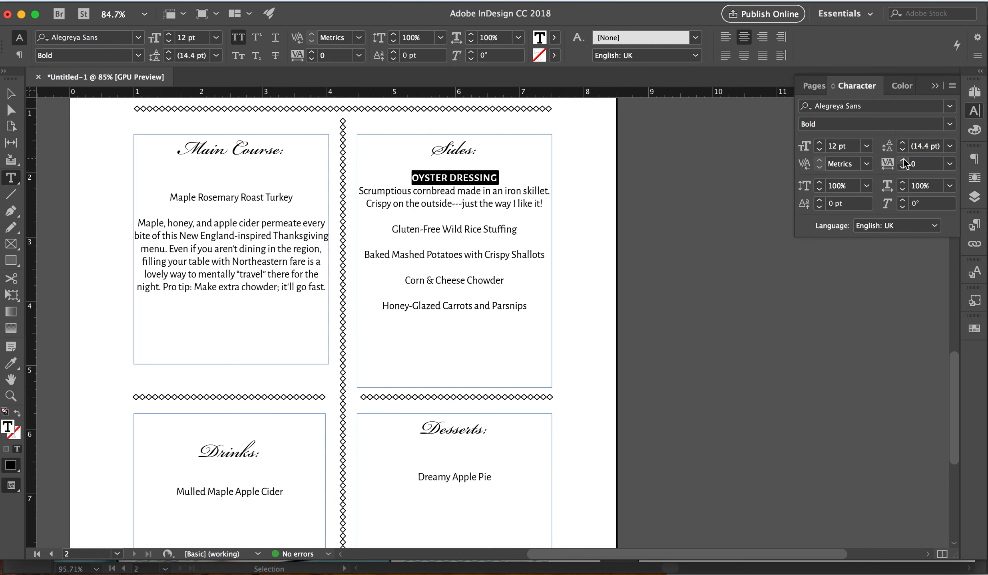
Step: Increase the tracking of the "Oyster Dressing" dish name to 200
left_click(904, 161)
left_click(903, 161)
left_click(904, 161)
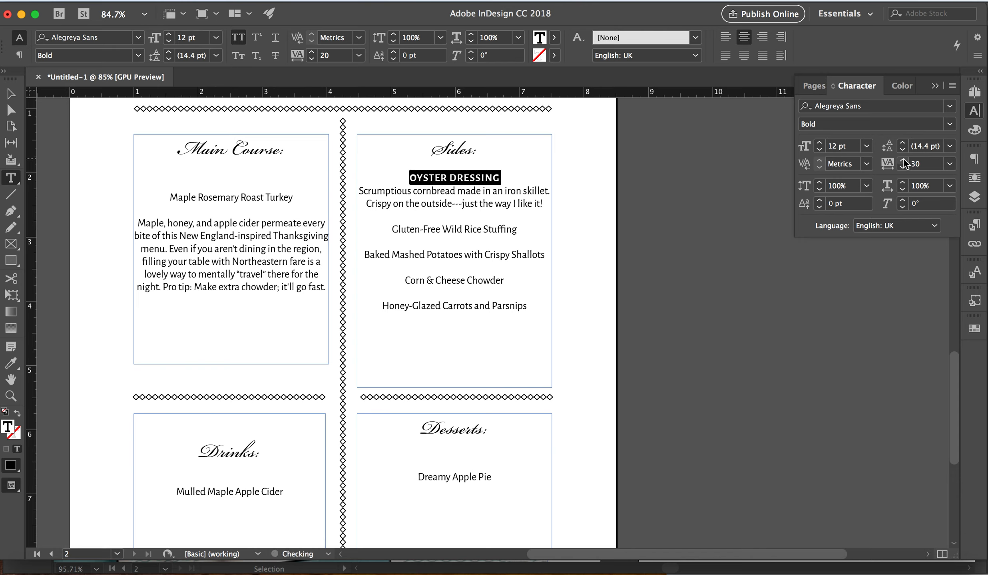
left_click(904, 161)
left_click(904, 160)
left_click(903, 160)
left_click(904, 161)
left_click(904, 161)
left_click(903, 161)
left_click(903, 161)
left_click(904, 161)
left_click(903, 161)
left_click(903, 161)
left_click(904, 161)
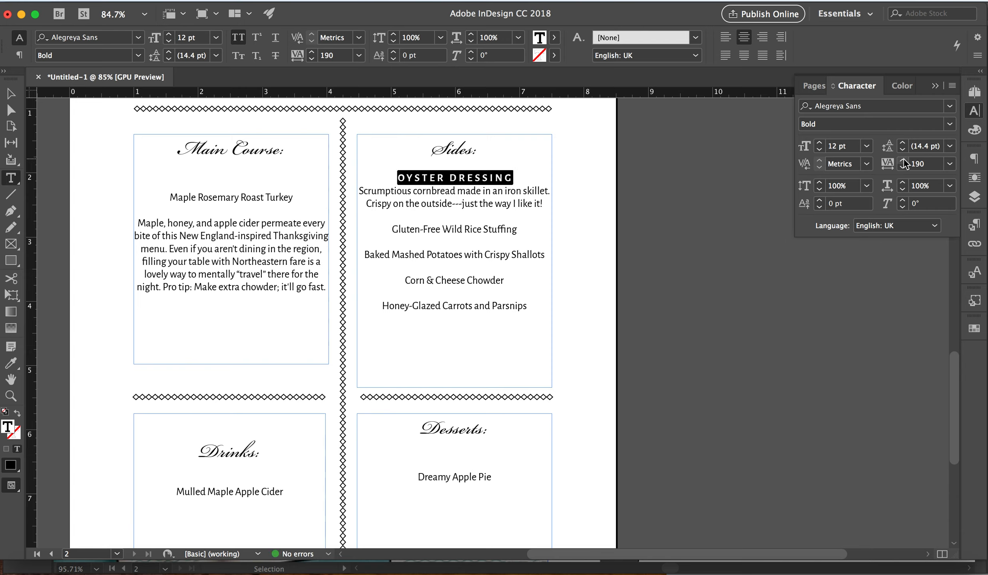
left_click(471, 191)
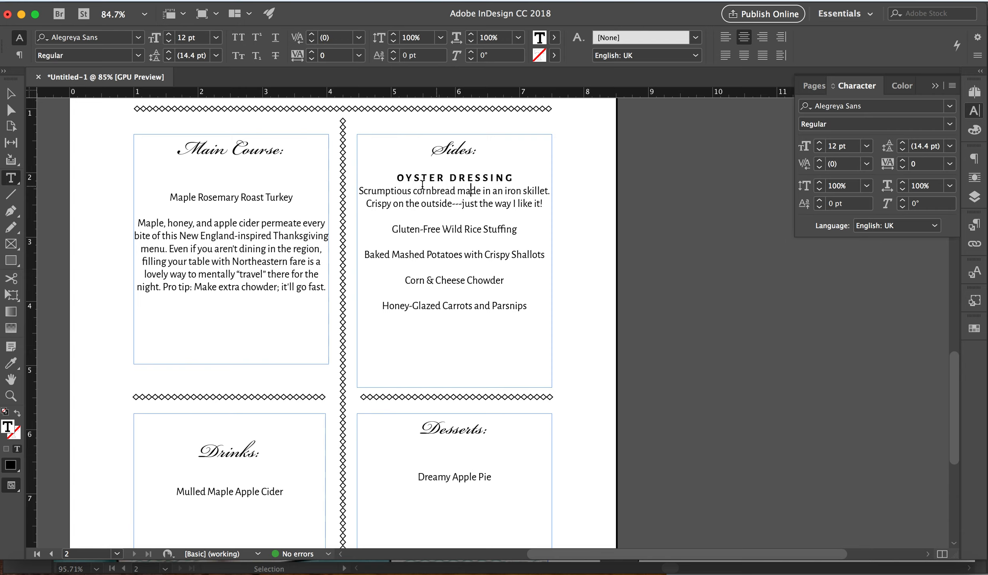
Step: Reduce the font size of the "Oyster Dressing" dish name to 11 pt
left_click(399, 177)
left_click(514, 173, "shift")
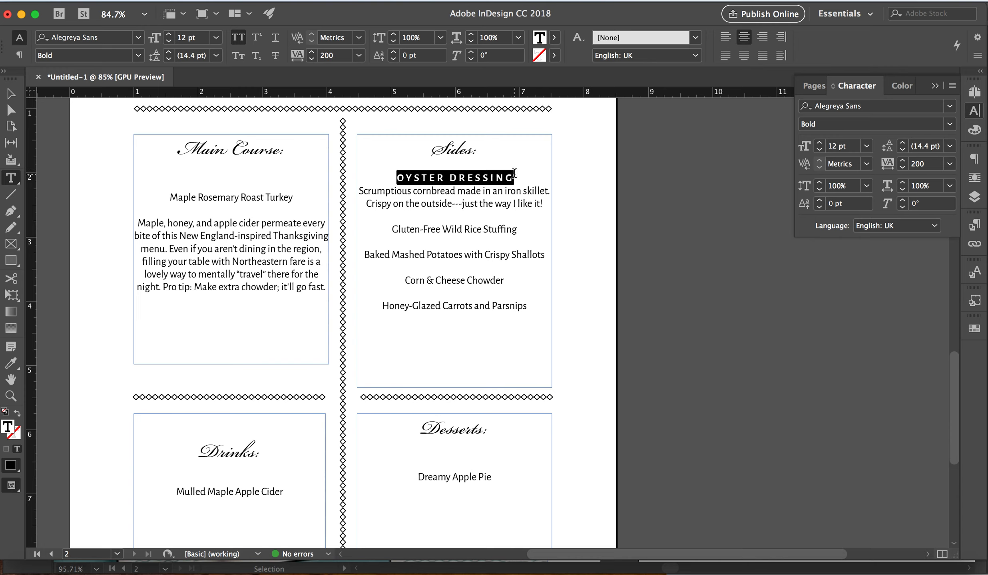
left_click(818, 149)
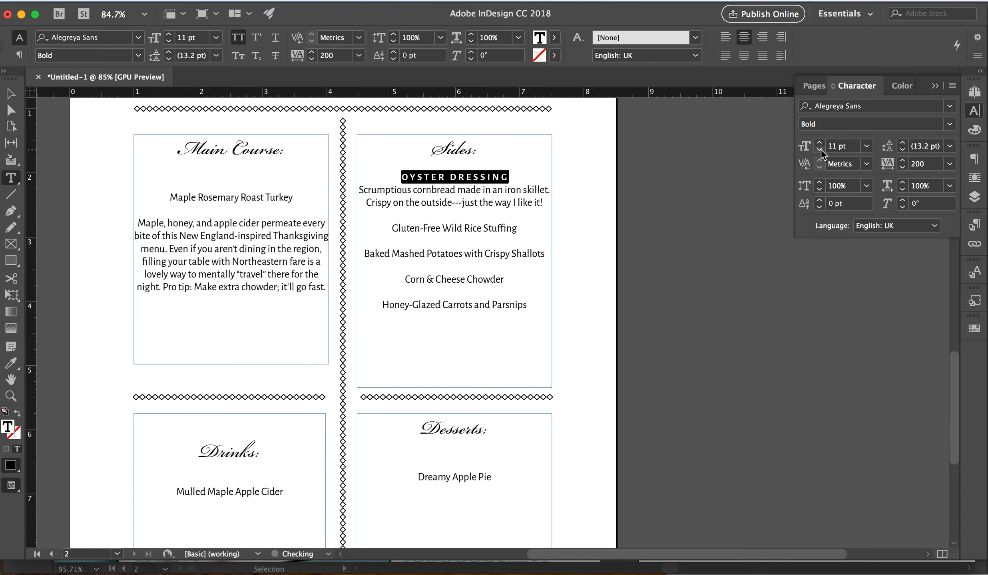
Step: Set the two-line cornbread description below "Oyster Dressing" to 11 pt
left_click(448, 203)
left_click_drag(361, 191, 553, 205)
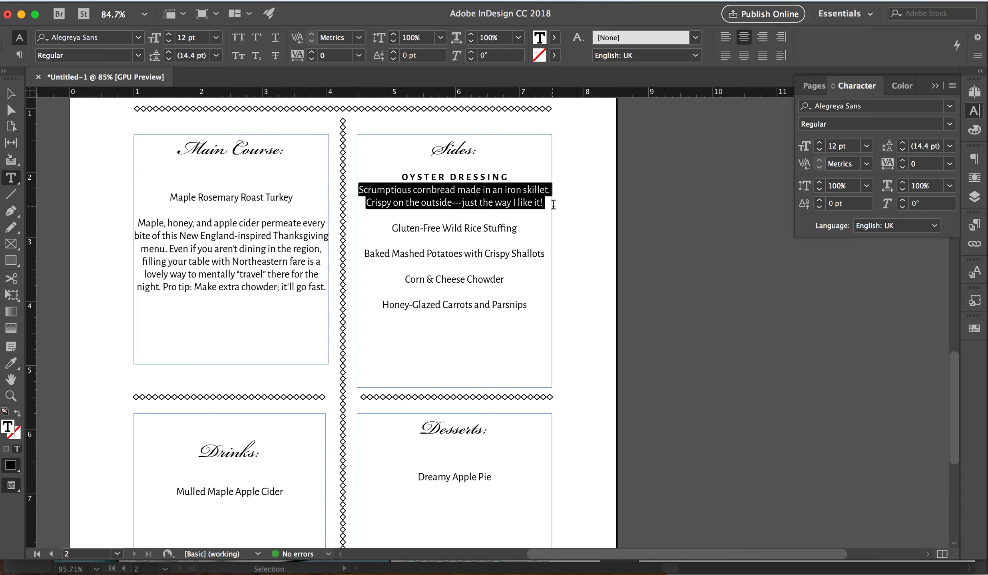
left_click(818, 149)
left_click(818, 149)
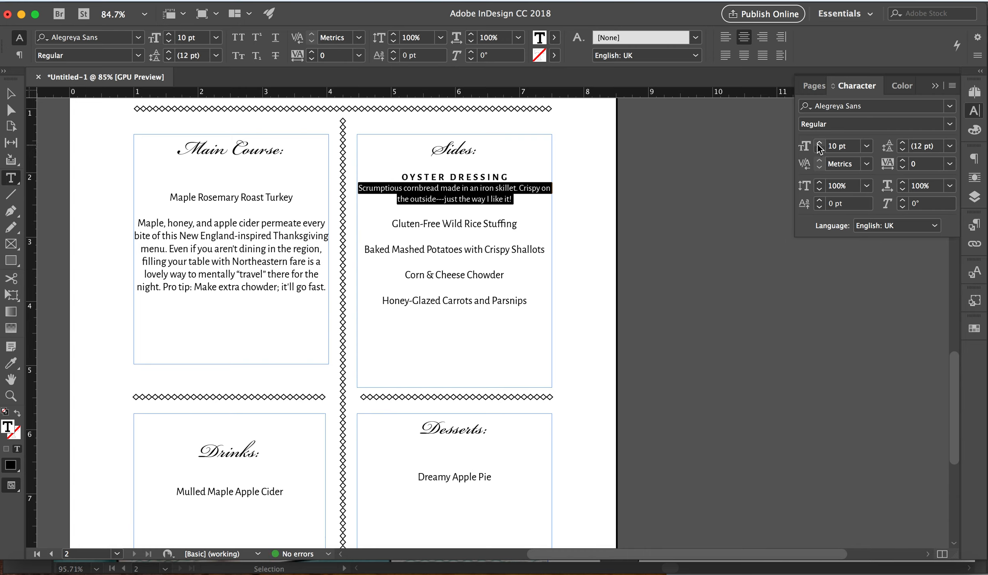
left_click(818, 142)
left_click(518, 200)
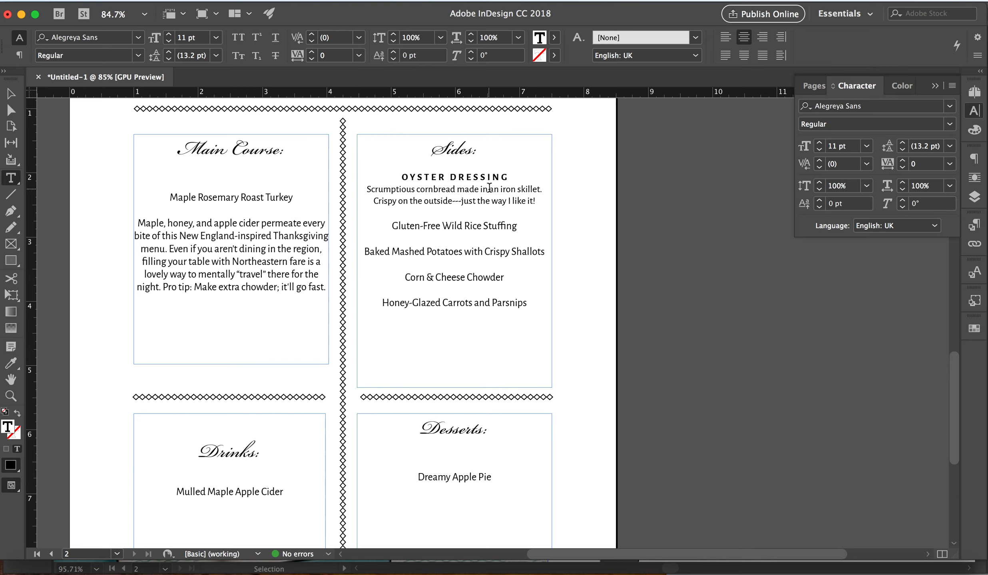
Step: Break the cornbread description into three lines before "an iron skillet" and "just the way", and delete the dashes after "outside"
left_click(488, 188)
key("shift+Return")
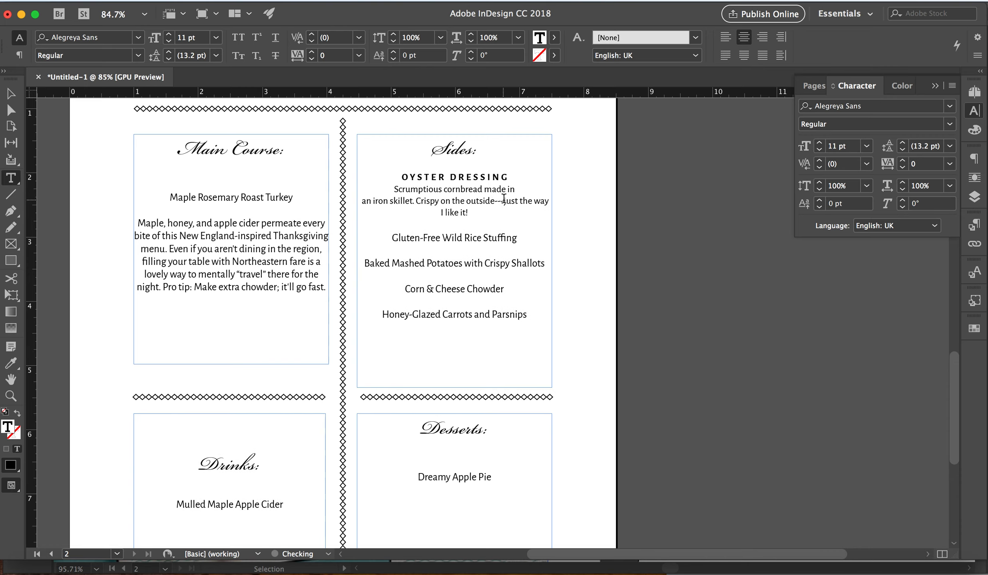
left_click(503, 201)
key("shift+Return")
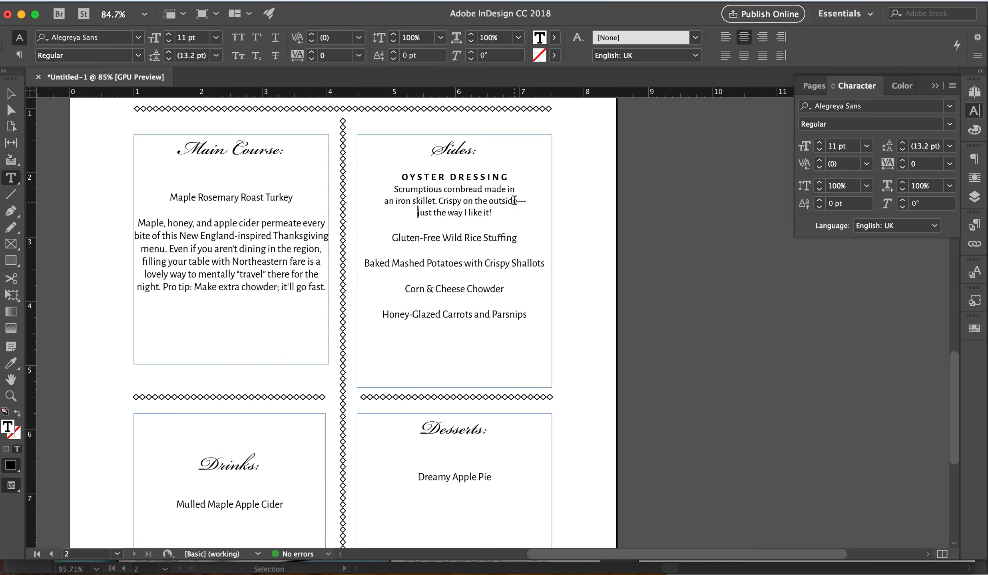
left_click_drag(515, 201, 528, 201)
key("BackSpace")
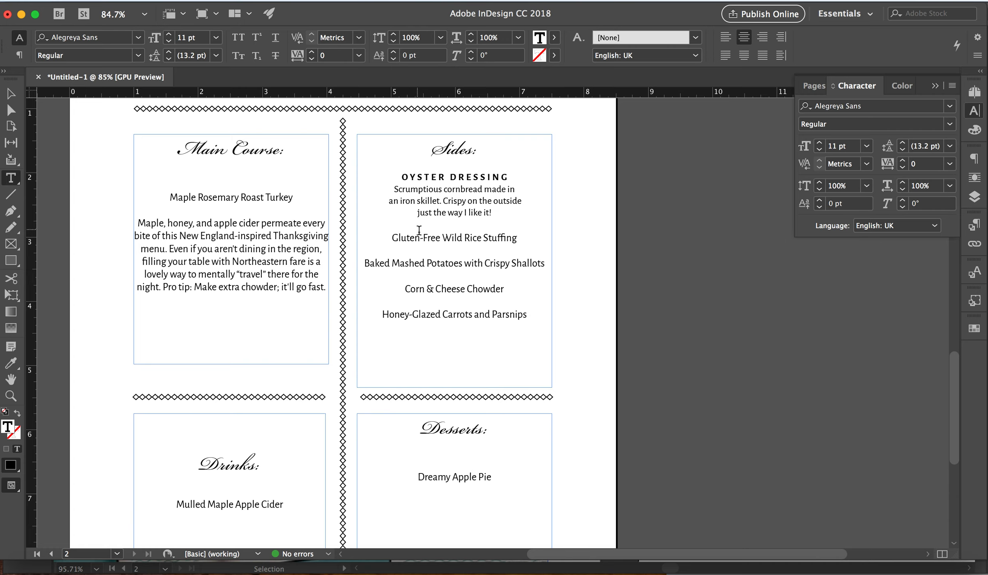
Step: Copy the "Oyster Dressing" formatting onto "Gluten-Free Wild Rice Stuffing" with the Eyedropper and break the line before "Rice"
triple_click(415, 238)
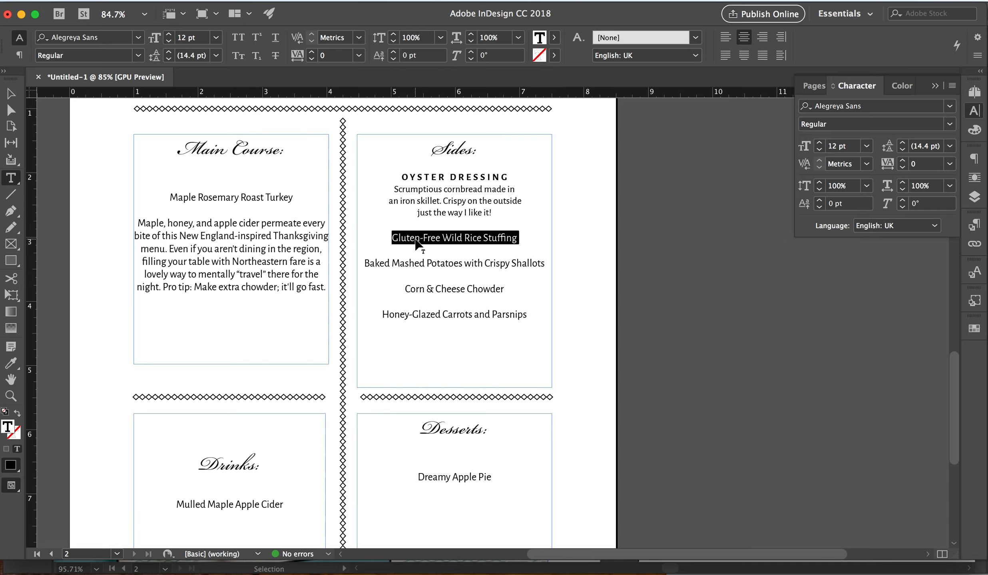
left_click(10, 364)
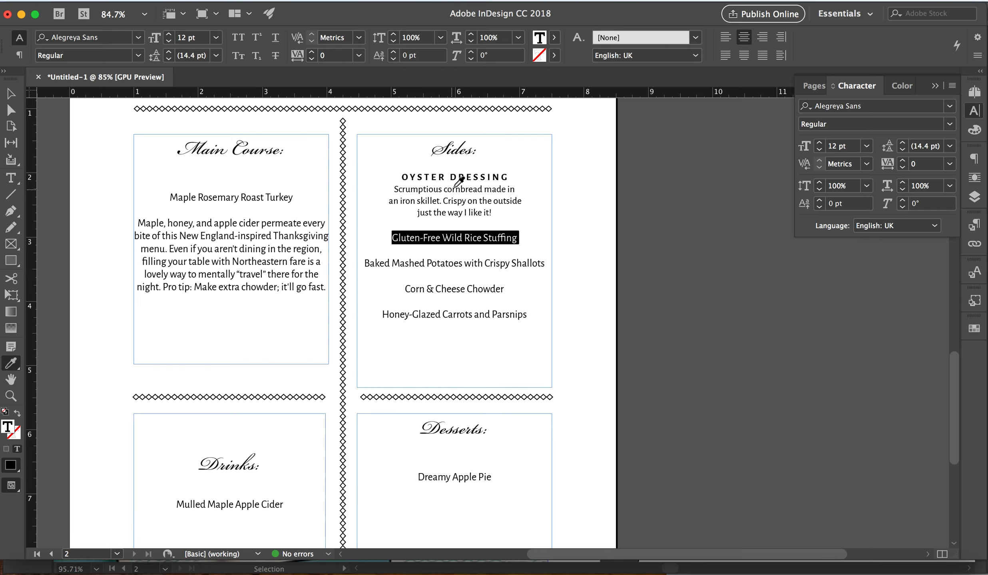
left_click(459, 174)
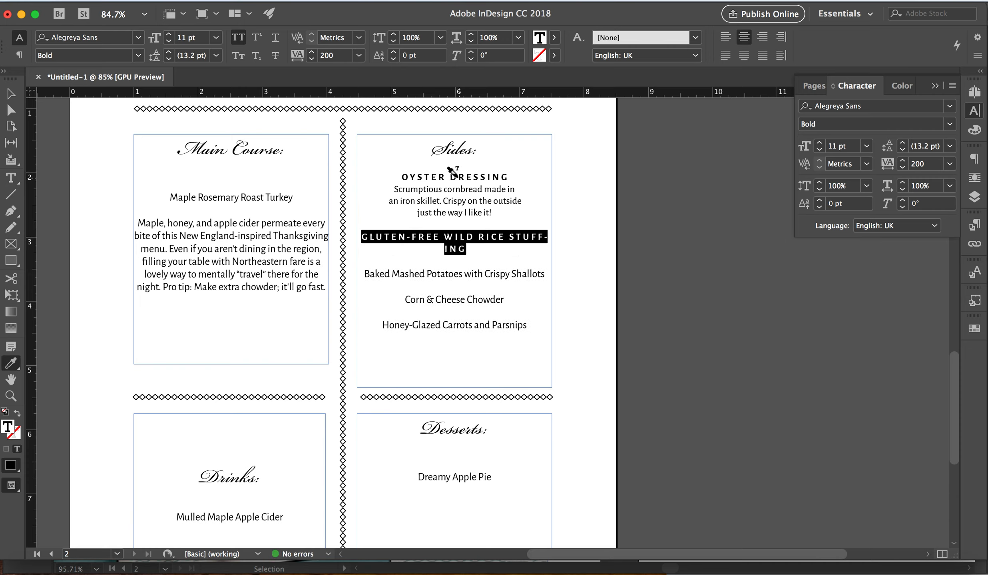
left_click(10, 177)
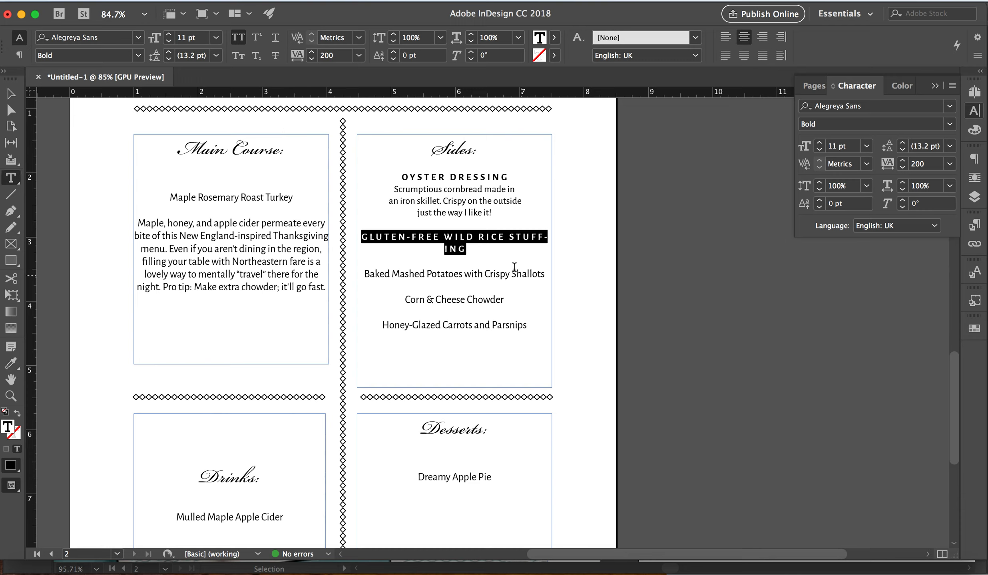
left_click(478, 236)
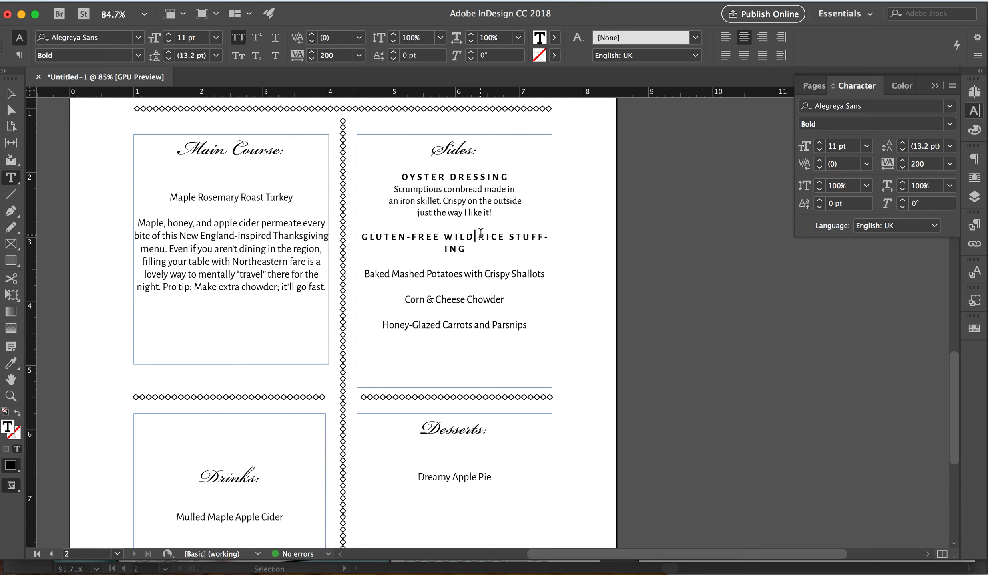
key("shift+Return")
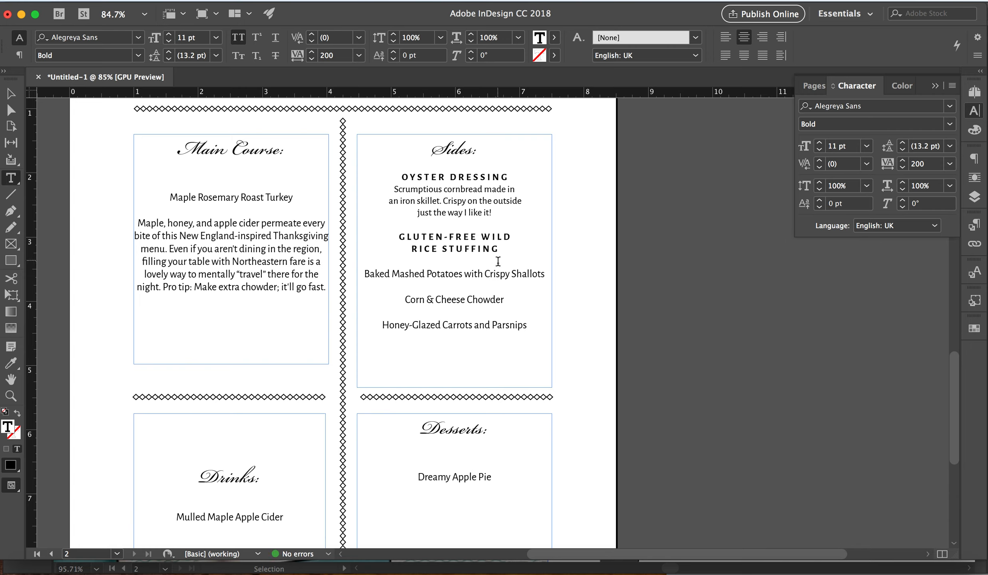
Step: Copy the "Gluten-Free Wild Rice Stuffing" formatting onto "Baked Mashed Potatoes with Crispy Shallots" with the Eyedropper and break the line before "with"
triple_click(441, 274)
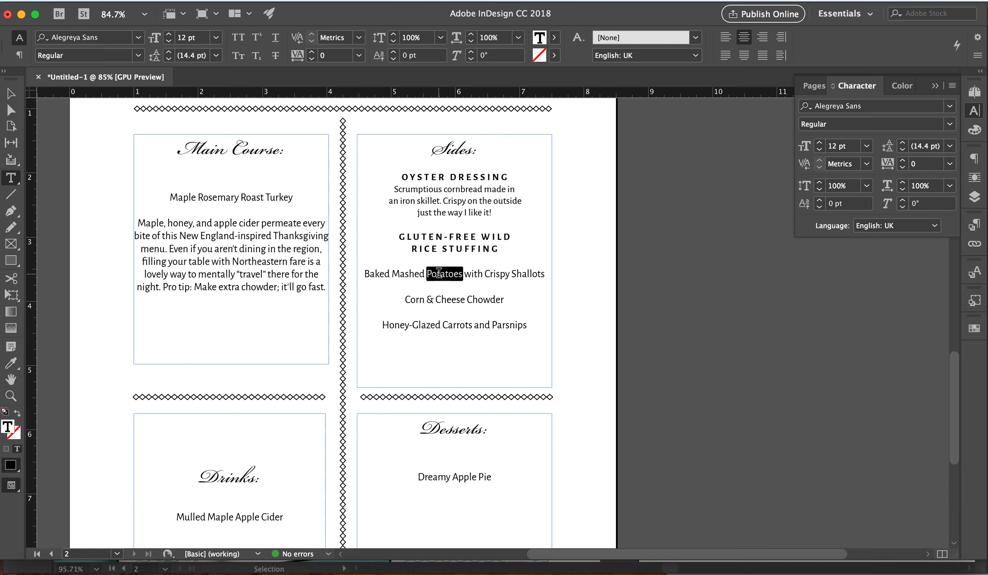
left_click(11, 363)
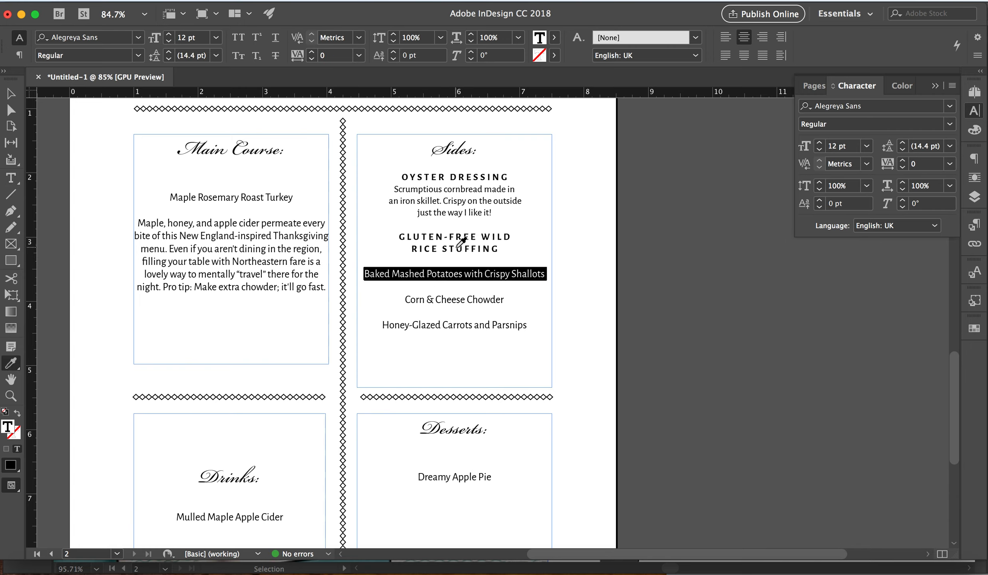
left_click(459, 243)
left_click(11, 179)
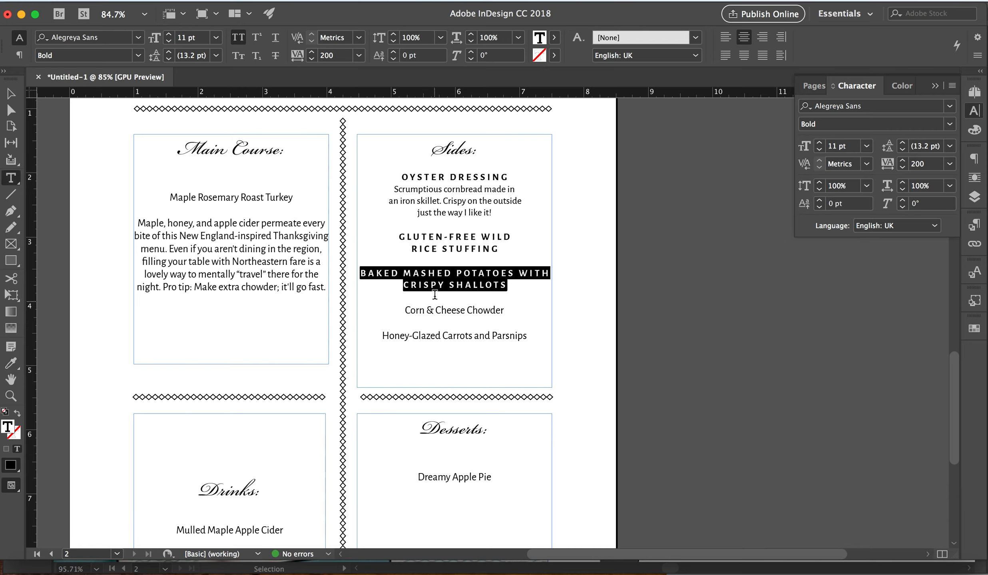
left_click(457, 268)
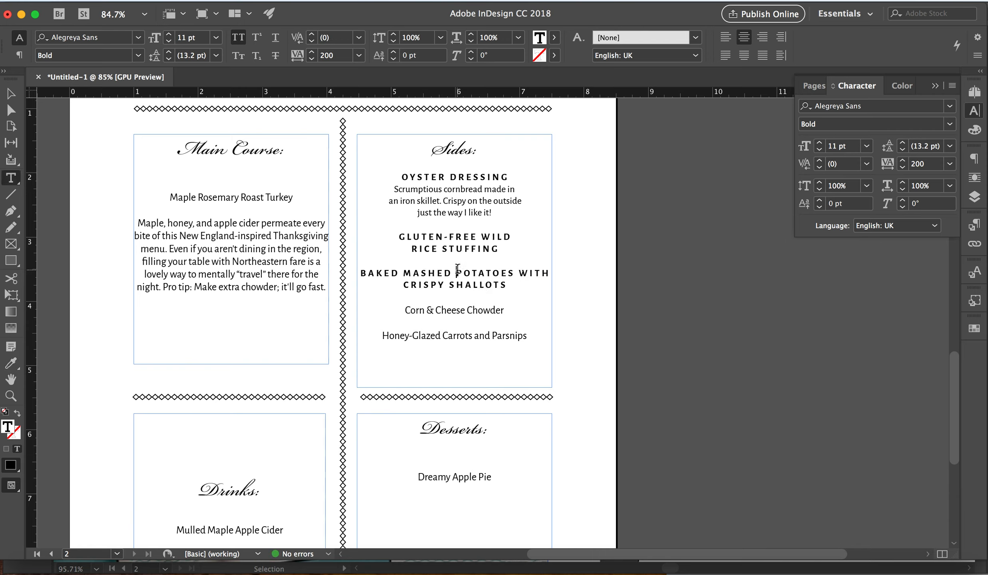
left_click(521, 271)
key("shift+Return")
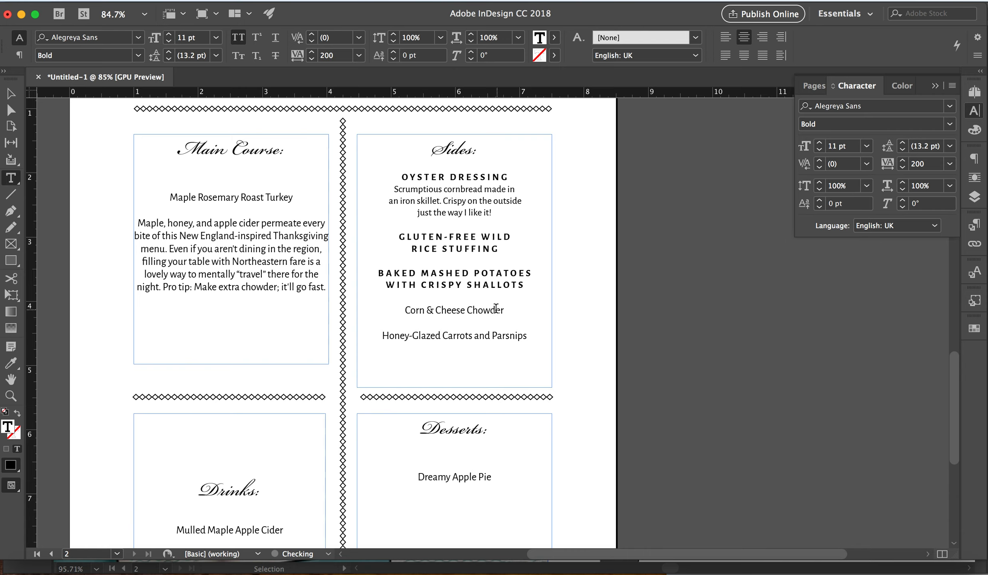
Step: Copy the "Baked Mashed Potatoes" formatting onto "Corn & Cheese Chowder" with the Eyedropper
triple_click(479, 311)
left_click(11, 363)
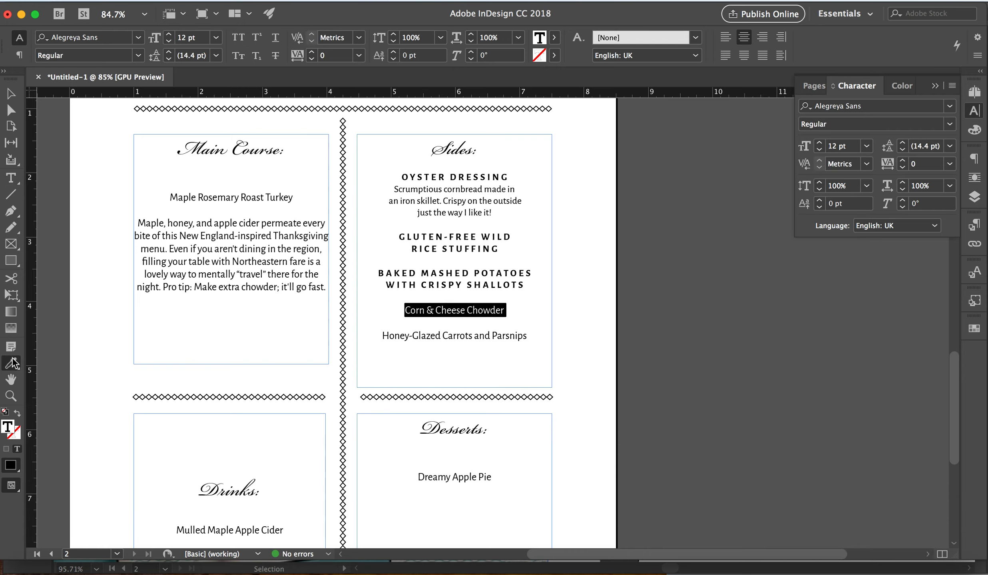
left_click(474, 275)
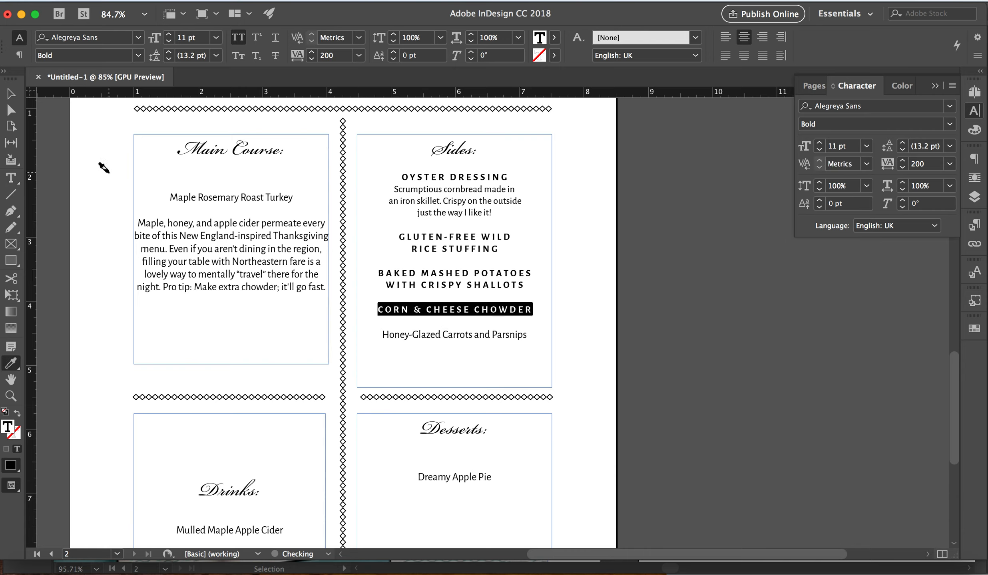
Step: Copy the bold spaced-capitals formatting onto "Honey-Glazed Carrots and Parsnips" with the Eyedropper and break the line before "and"
triple_click(422, 335)
left_click(12, 363)
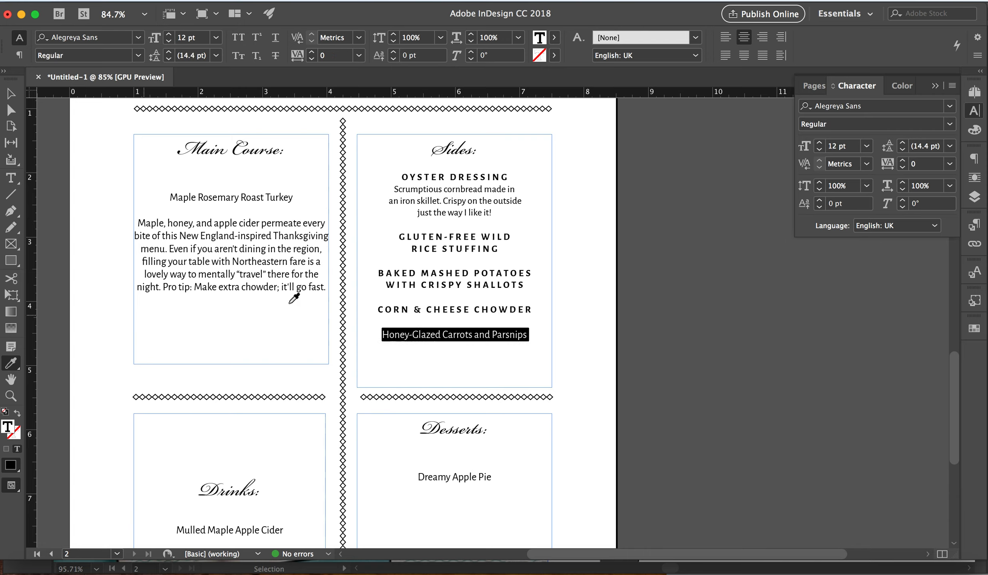
left_click(478, 282)
left_click(11, 178)
left_click(520, 333)
key("shift+Return")
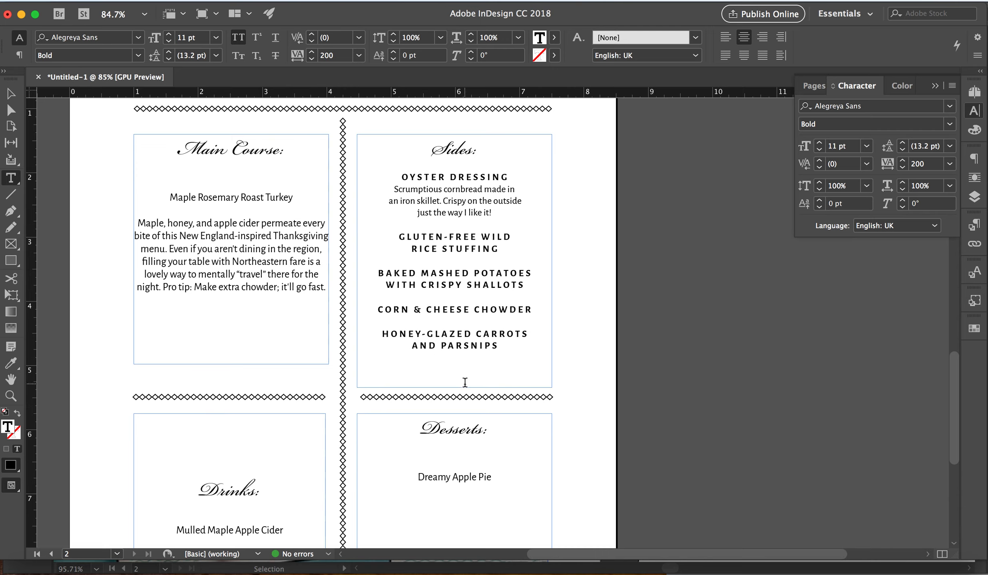
Step: Set the font size of the four dish names from "Gluten-Free Wild Rice Stuffing" through "Honey-Glazed Carrots and Parsnips" to 10 pt
left_click_drag(399, 237, 532, 336)
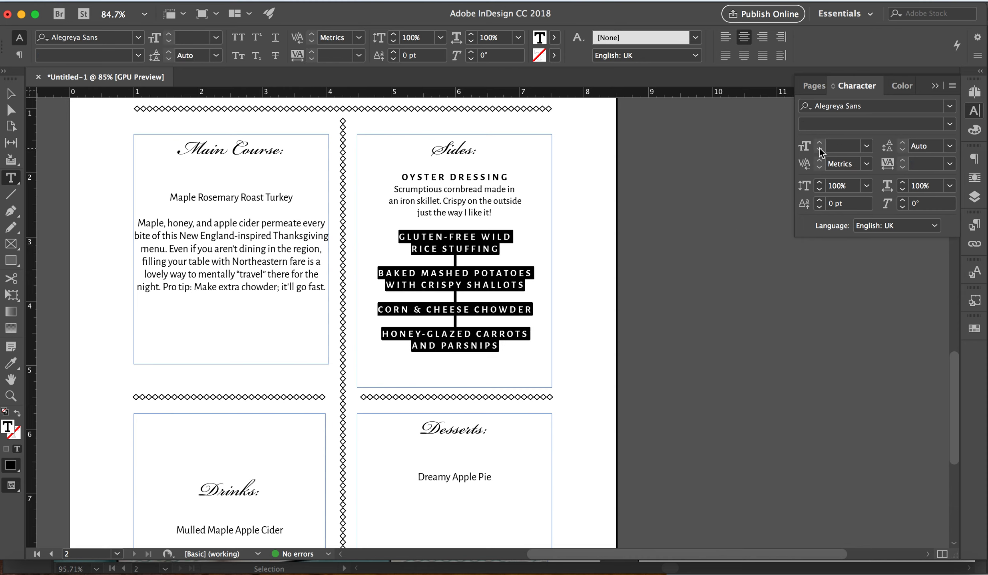
left_click(866, 146)
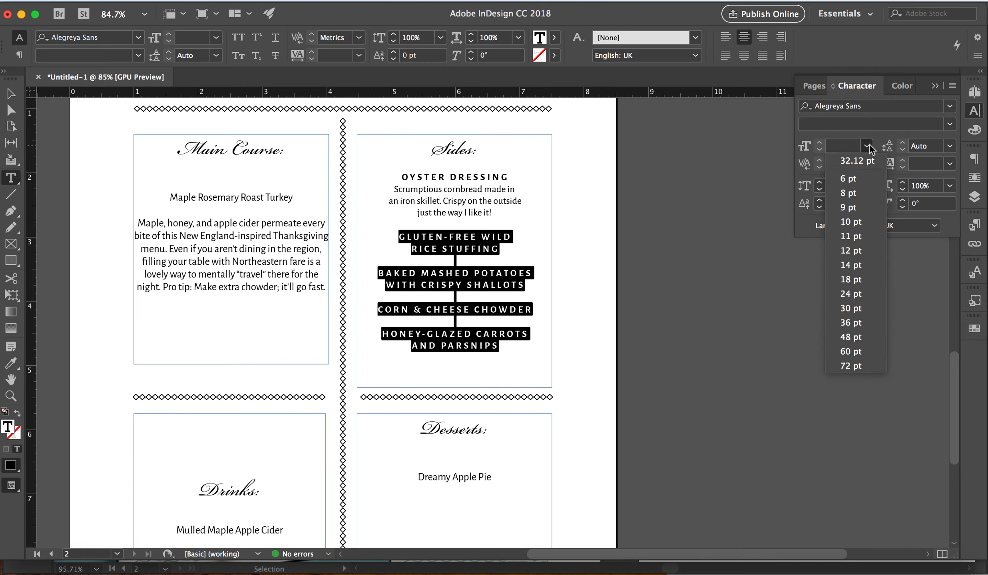
left_click(857, 224)
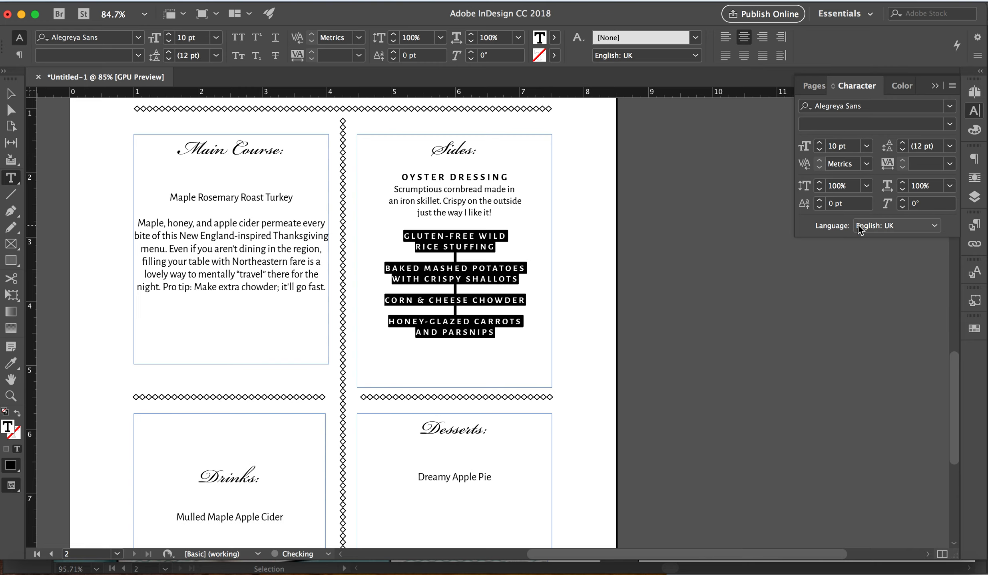
left_click(499, 290)
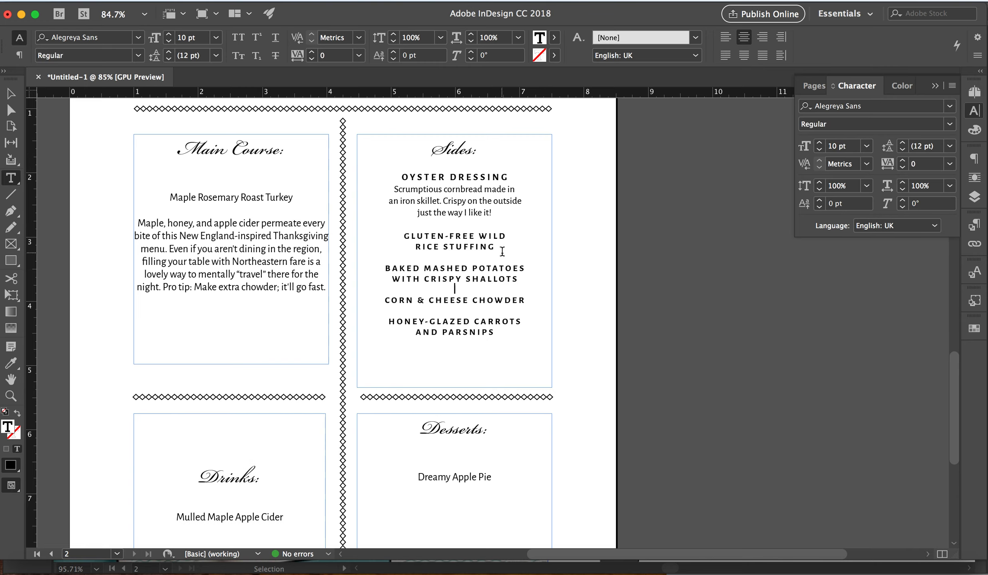
Step: Set the "Oyster Dressing" dish name and the three-line cornbread description below it to 10 pt
triple_click(473, 178)
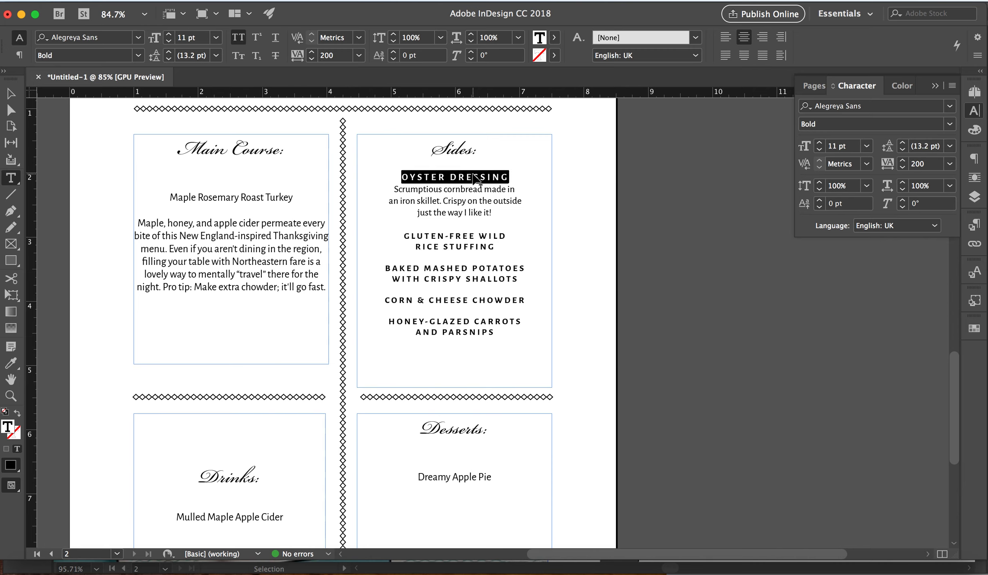
left_click(866, 145)
left_click(854, 223)
left_click(501, 233)
left_click_drag(395, 185, 504, 211)
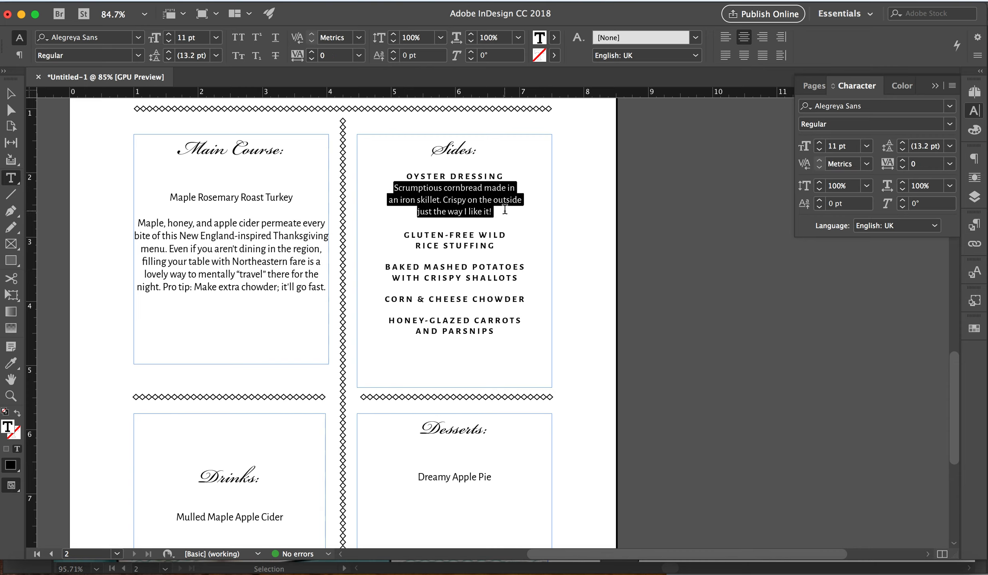
left_click(866, 148)
left_click(848, 221)
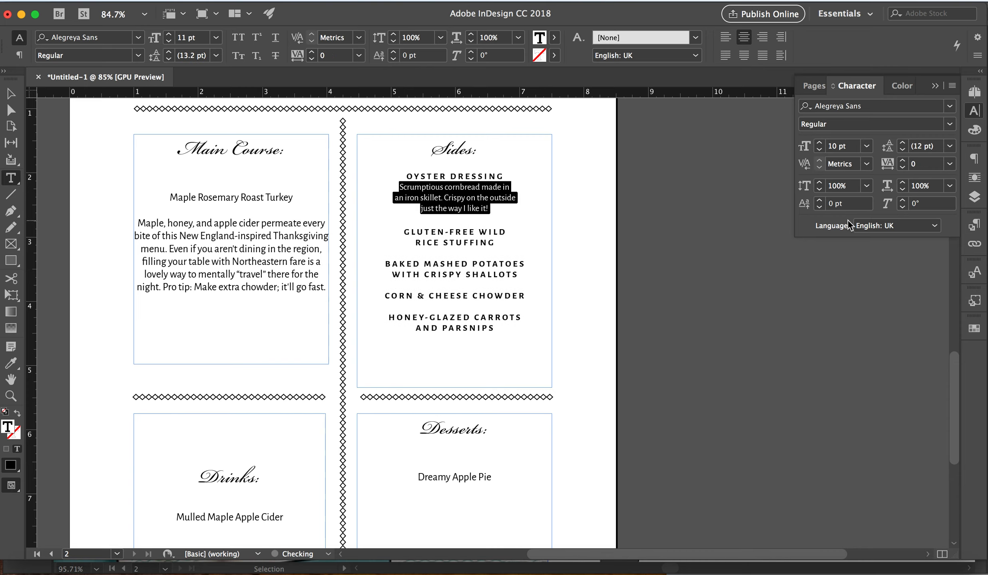
left_click(492, 206)
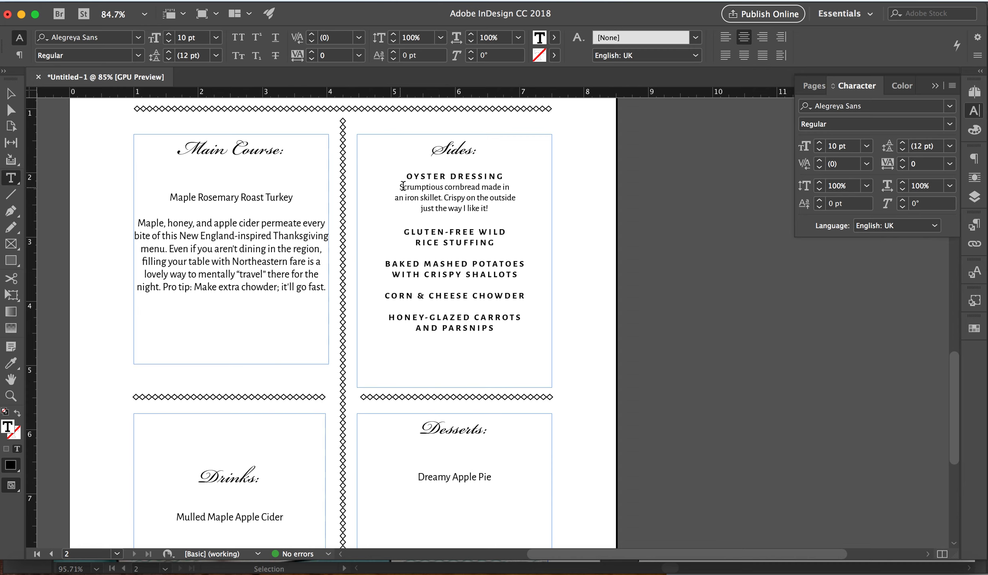
Step: Try the Light Italic font style on the cornbread description
left_click_drag(401, 186, 513, 220)
left_click(950, 124)
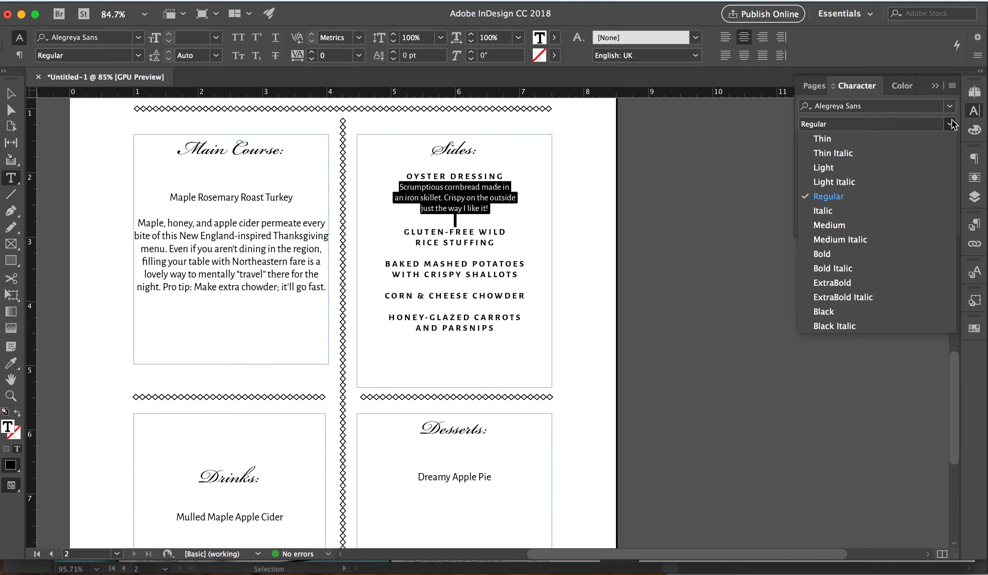
left_click(880, 183)
left_click(513, 192)
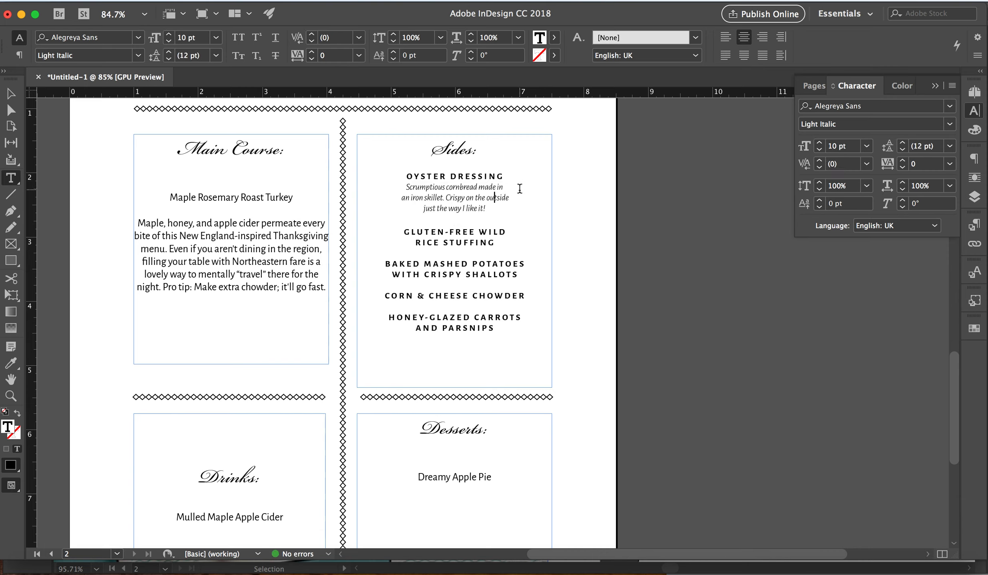
Step: Set the font style of the three-line cornbread description to Light
left_click_drag(405, 184, 486, 208)
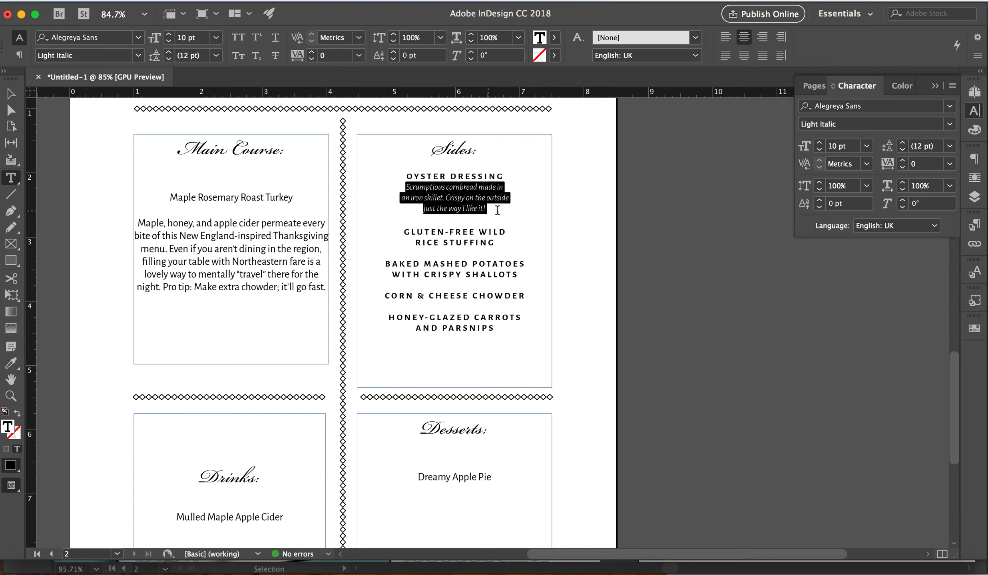
left_click(952, 123)
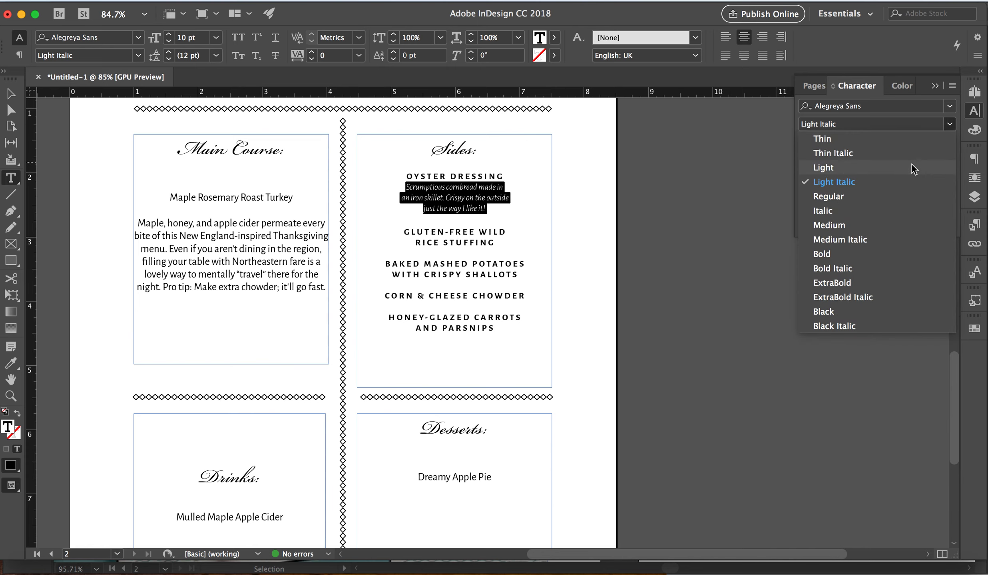
left_click(910, 168)
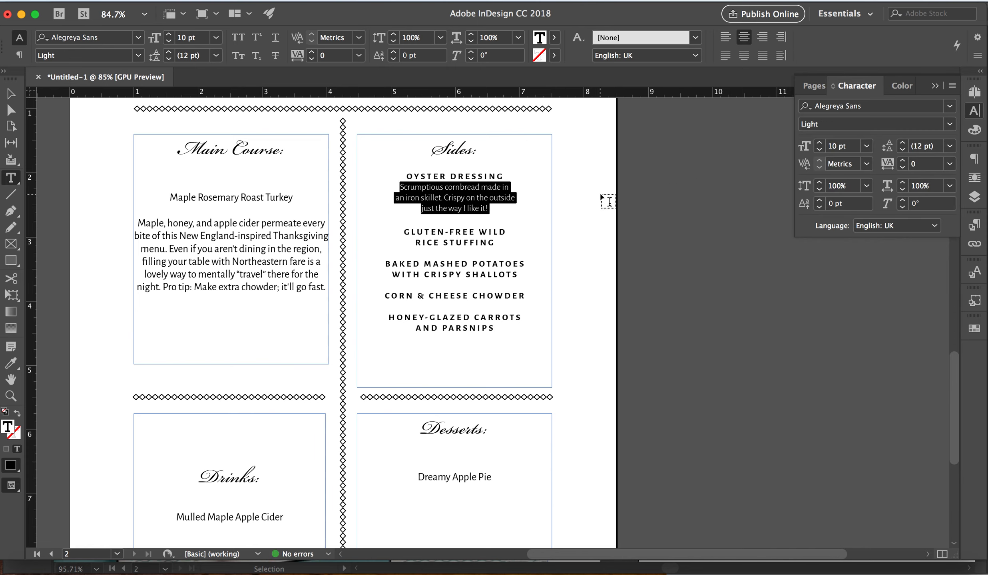
Step: Add a short underscore divider between the cornbread description and "Gluten-Free Wild Rice Stuffing", followed by an extra line break
left_click(455, 219)
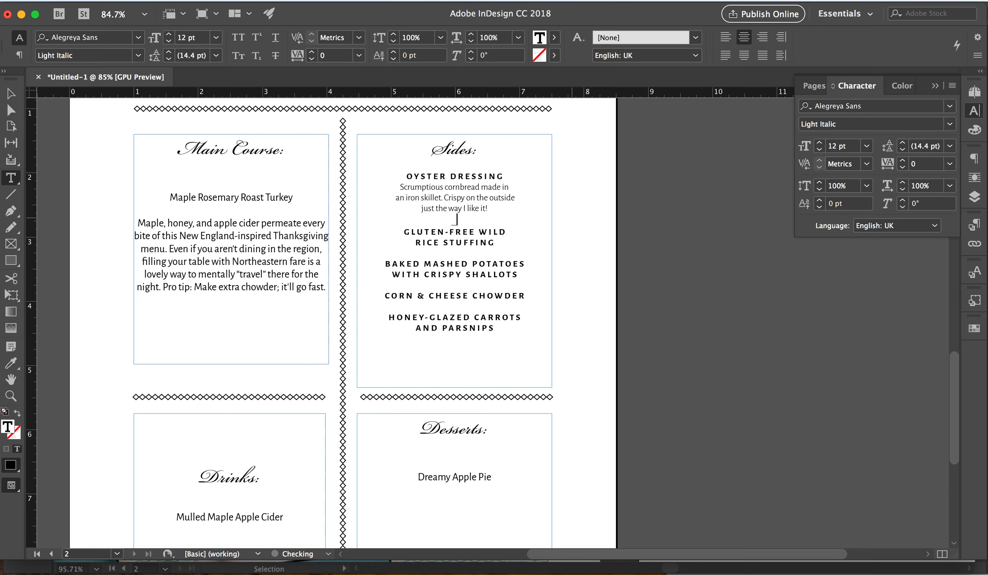
key("Return")
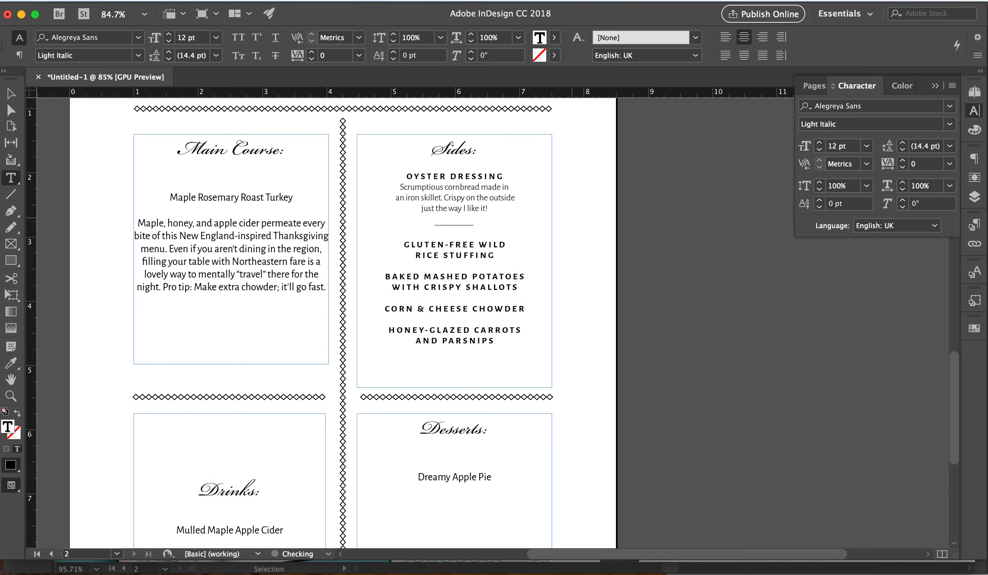
Step: Add space below "Gluten-Free Wild Rice Stuffing" and place a copy of the short underscore divider there
left_click(506, 259)
key("Return")
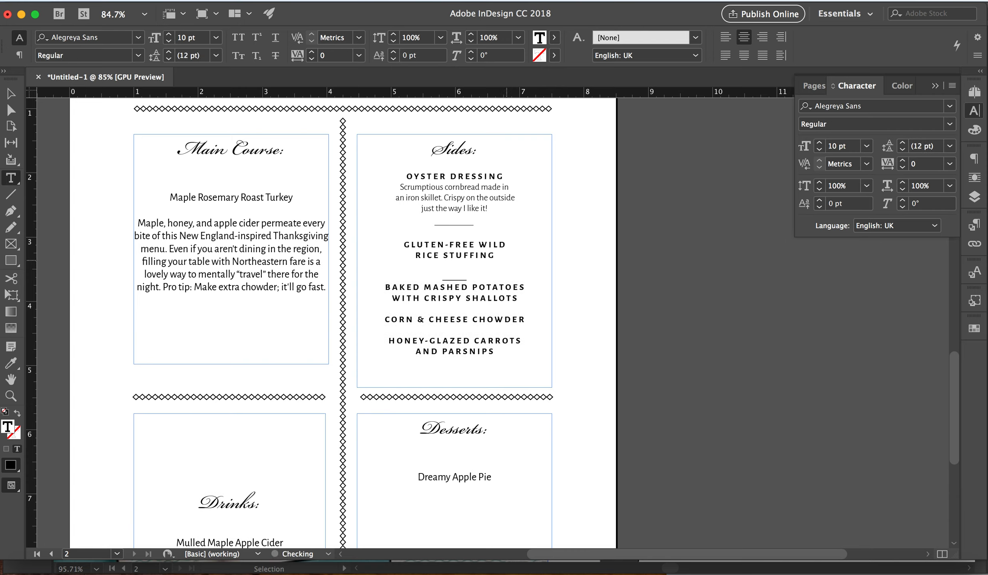
key("super+z")
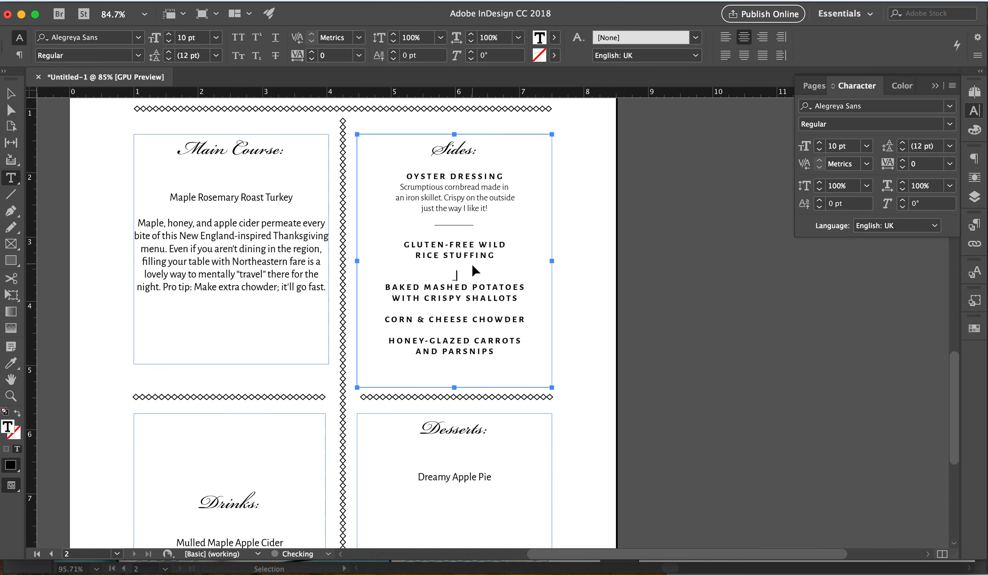
double_click(482, 228)
key("super+c")
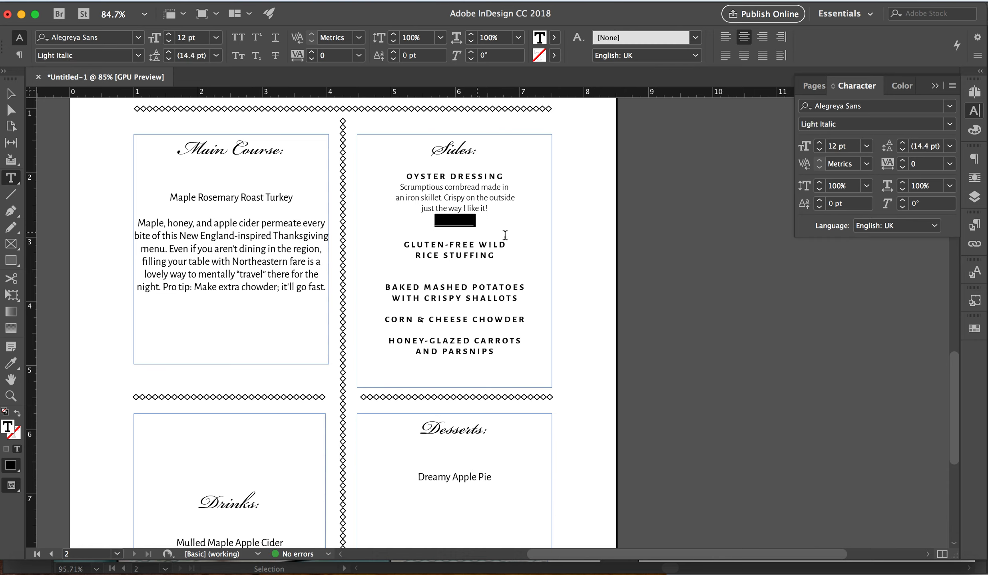
left_click(507, 265)
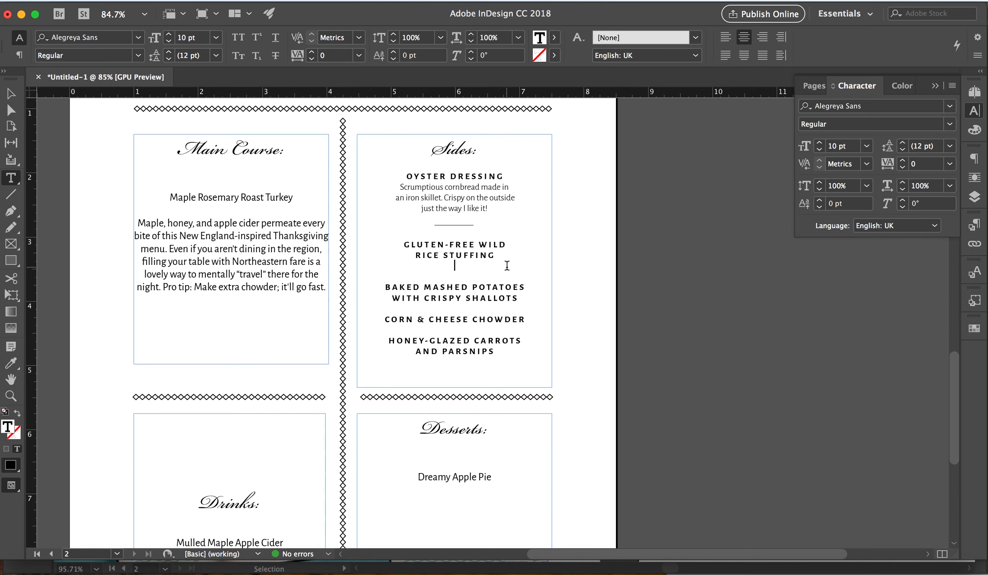
key("super+v")
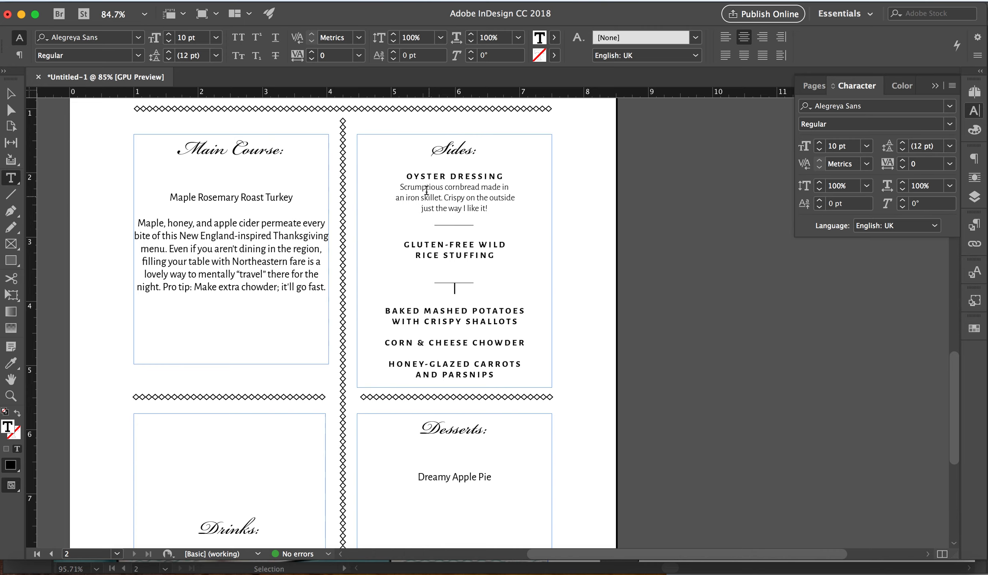
left_click(452, 276)
key("Escape")
Step: Copy the "Oyster Dressing" formatting onto "Maple Rosemary Roast Turkey" in the Main Course section with the Eyedropper
scroll(109, 154, "up", 2)
scroll(109, 153, "up", 1)
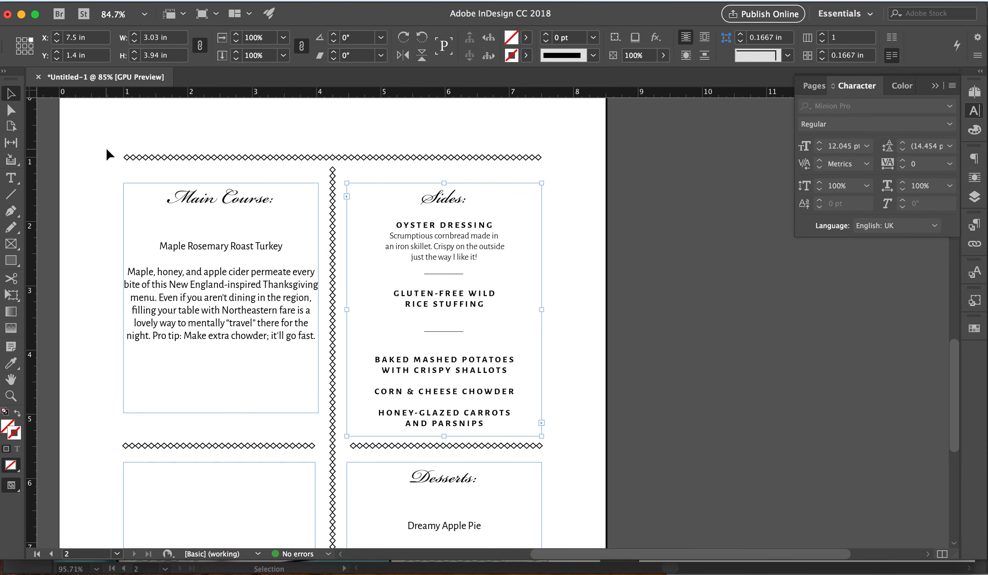
left_click(11, 178)
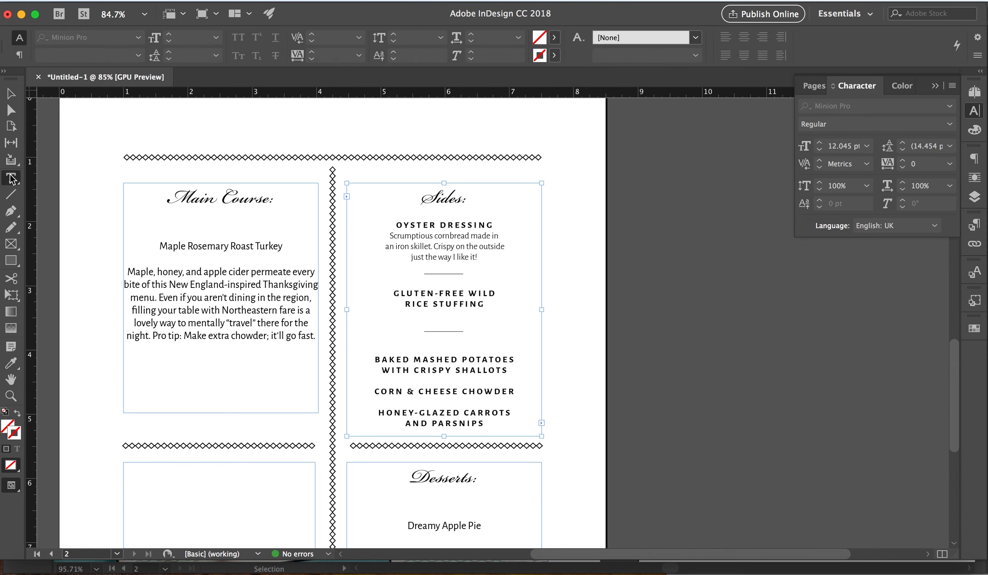
double_click(209, 243)
triple_click(208, 243)
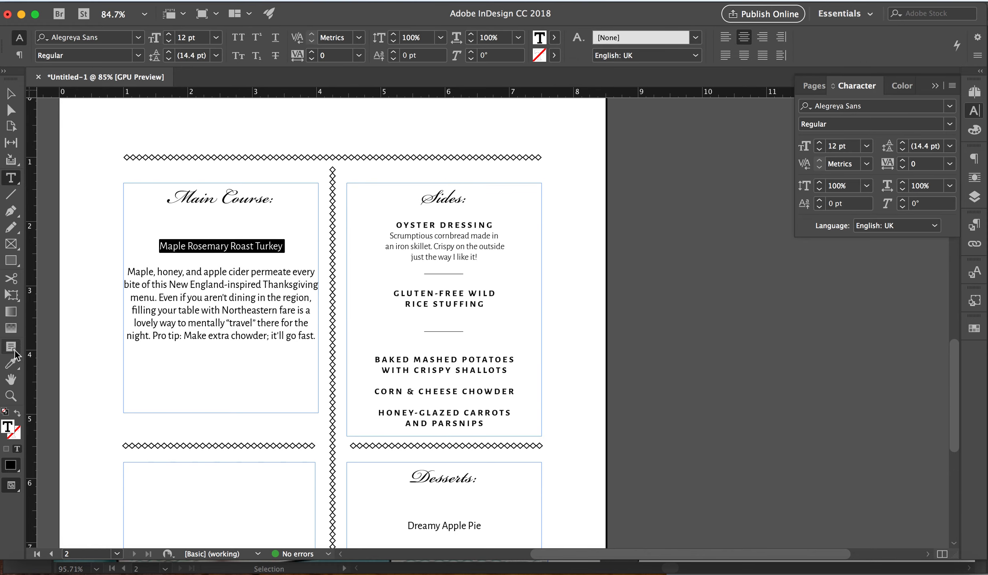
left_click(11, 363)
left_click(468, 225)
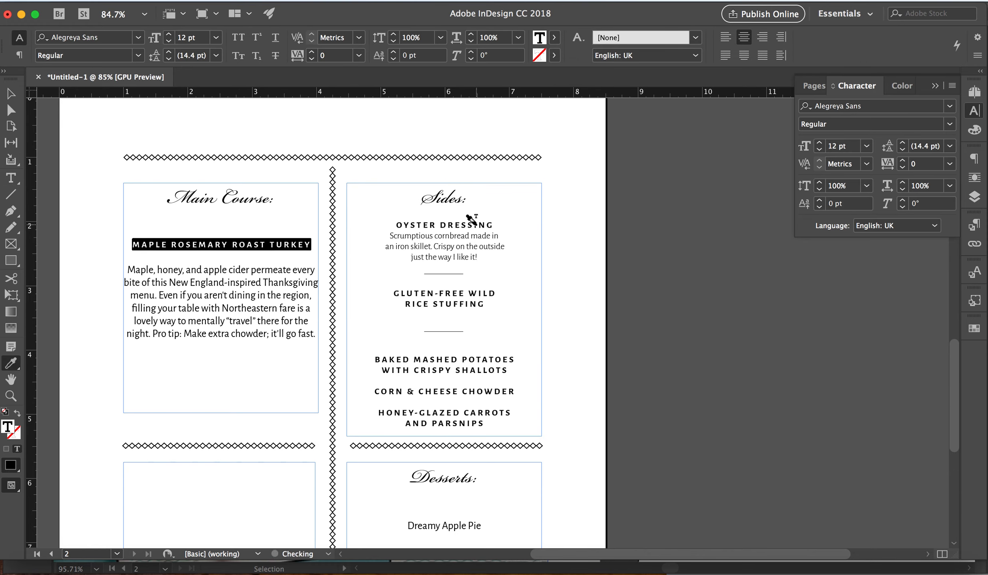
Step: Delete the empty line between the "Main Course:" heading and "Maple Rosemary Roast Turkey"
left_click(11, 178)
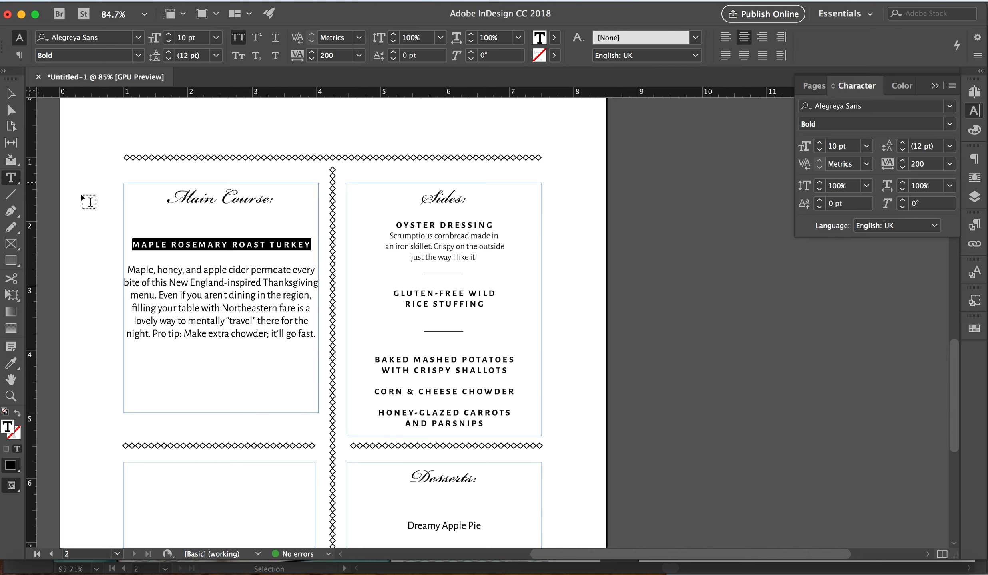
left_click(132, 245)
key("BackSpace")
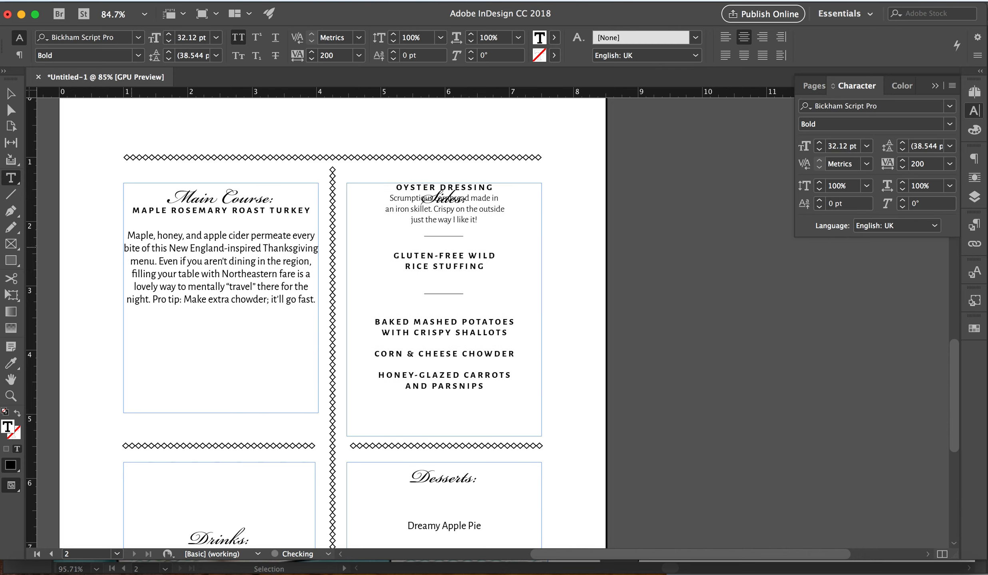
Step: Add three line breaks between the "Main Course:" heading and "Maple Rosemary Roast Turkey"
key("Return")
key("Return")
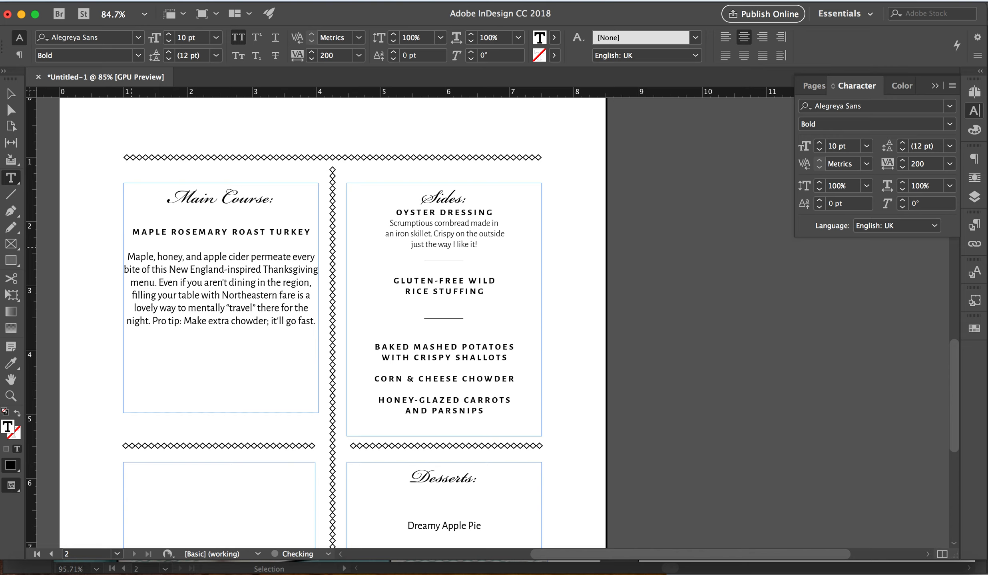
key("Return")
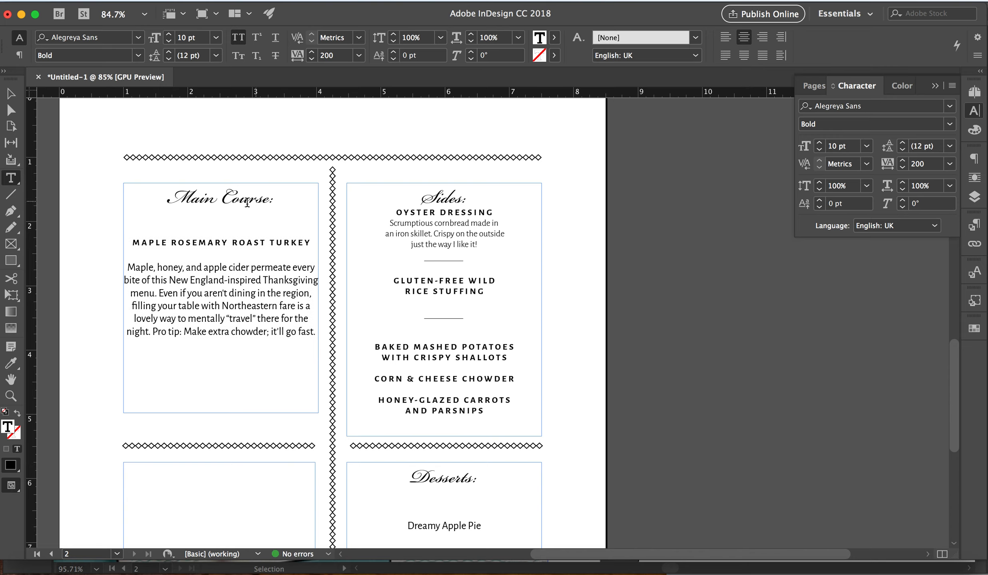
triple_click(202, 193)
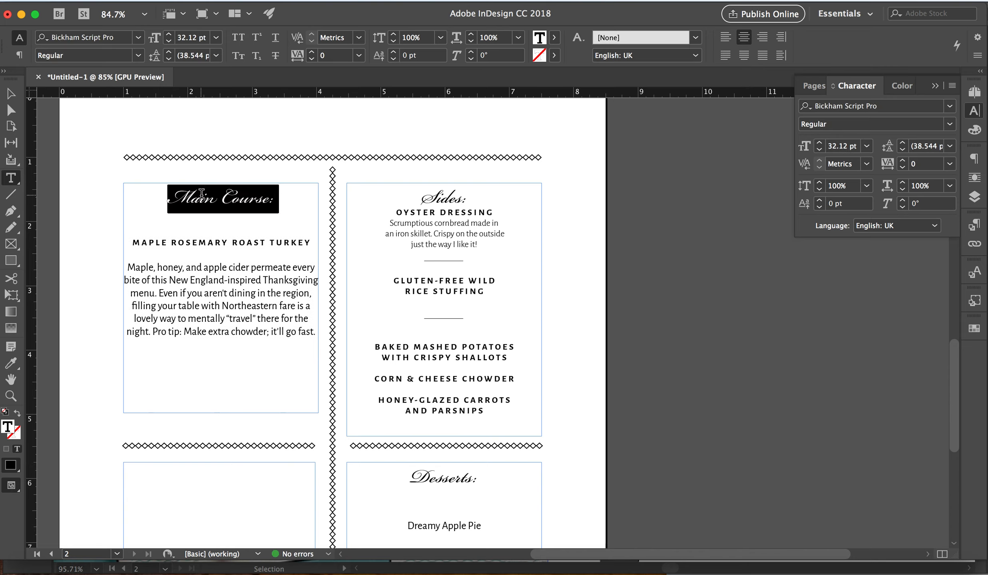
key("ctrl+x")
left_click(12, 93)
left_click_drag(181, 263, 230, 334)
left_click_drag(98, 216, 159, 258)
key("super+z")
key("super+z")
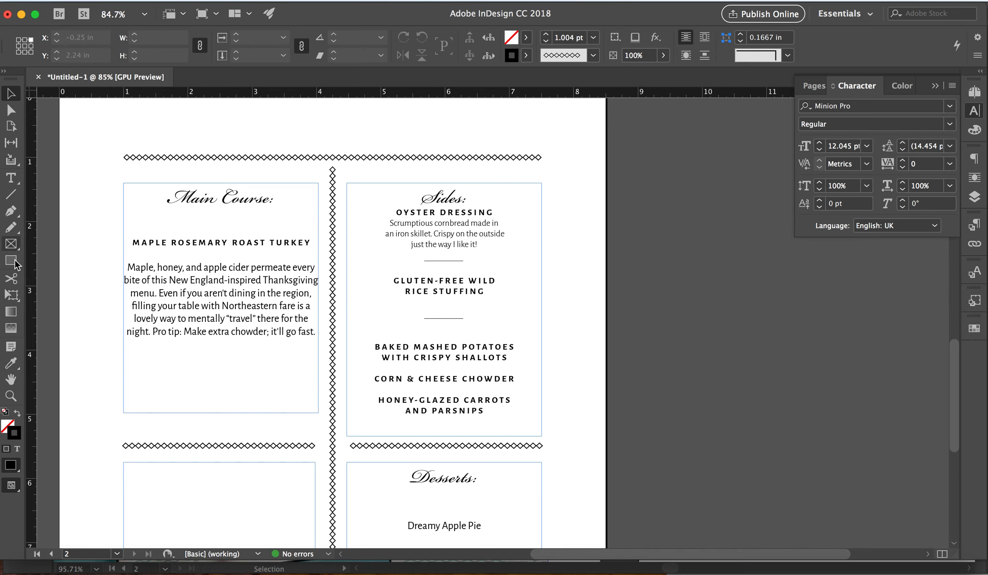
Step: Remove one of the empty lines above "Maple Rosemary Roast Turkey" in the Main Course section
left_click(15, 178)
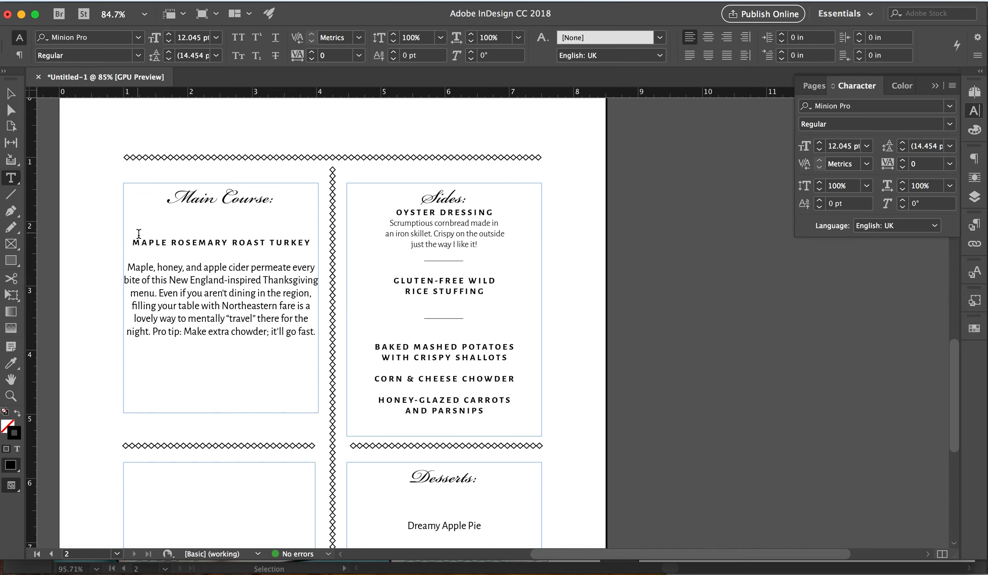
left_click(133, 244)
key("BackSpace")
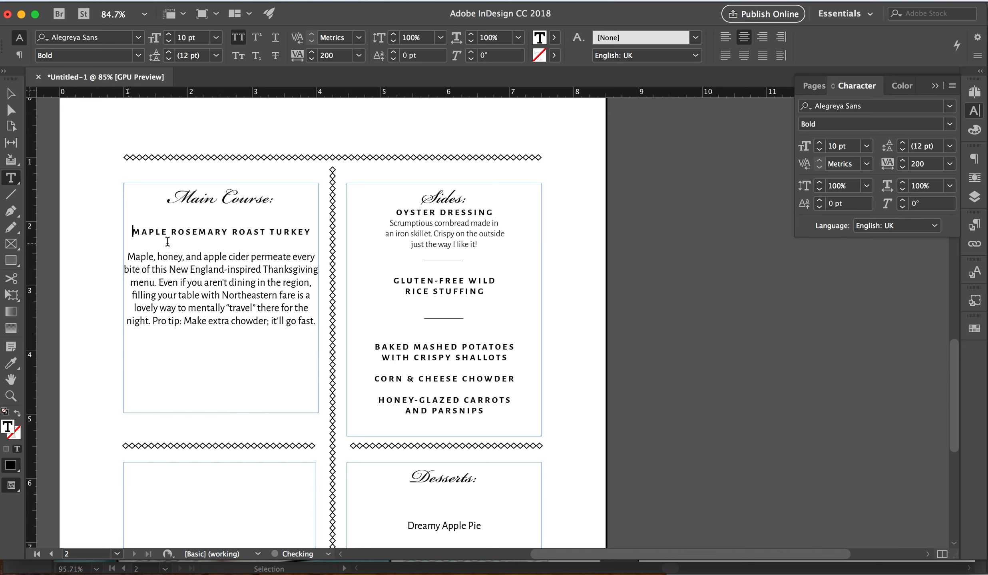
Step: Insert two line breaks above "Oyster Dressing" to separate it from the "Sides:" heading
left_click(392, 211)
key("Return")
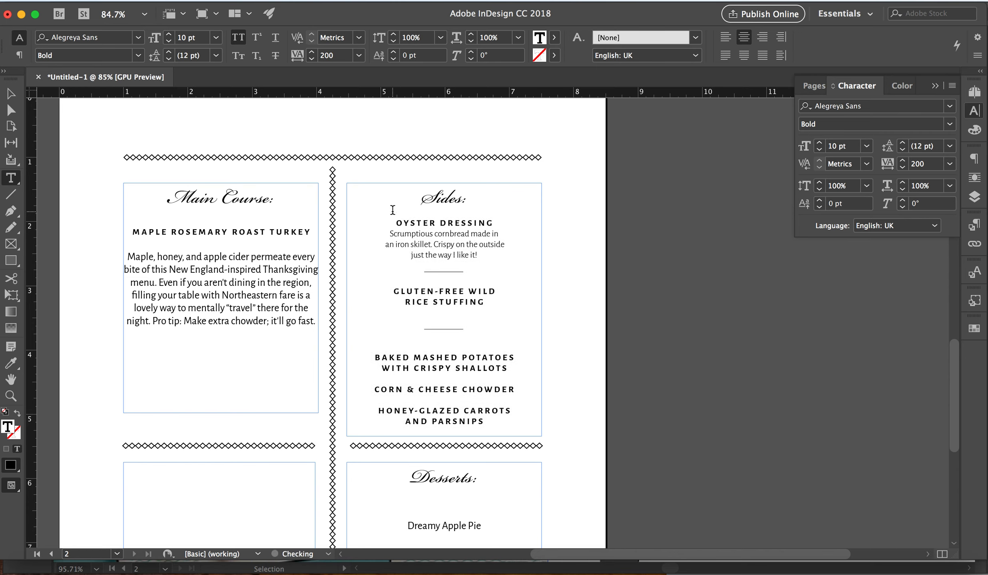
key("Return")
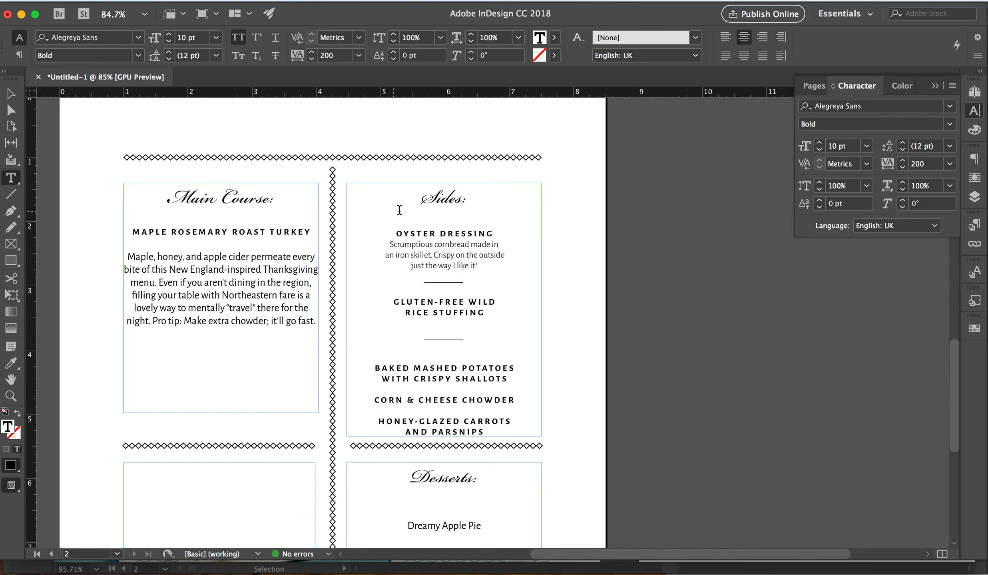
Step: Copy the light 10 pt Alegreya Sans formatting from the Sides section onto the turkey description with the Eyedropper
left_click_drag(125, 254, 320, 329)
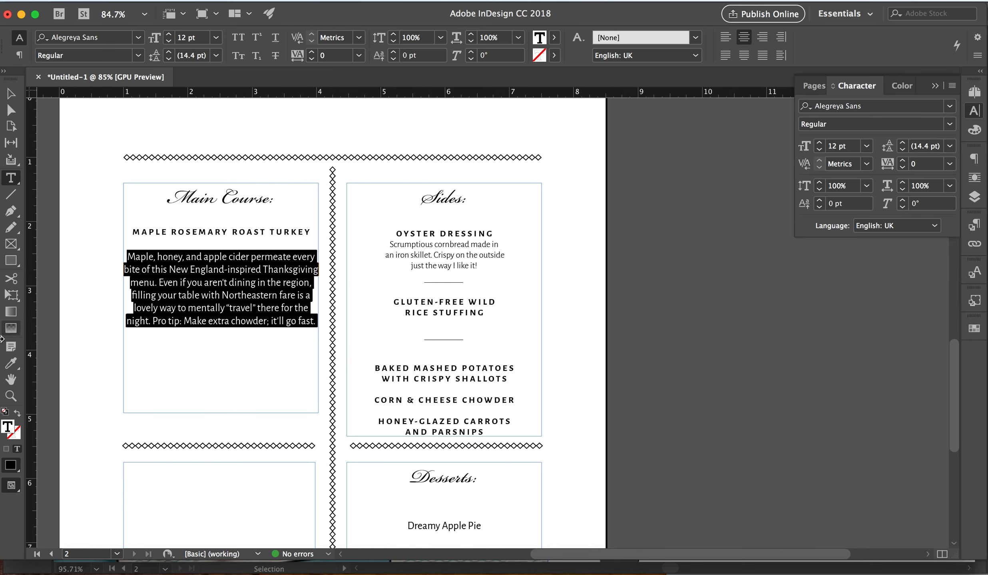
left_click(11, 364)
left_click(440, 258)
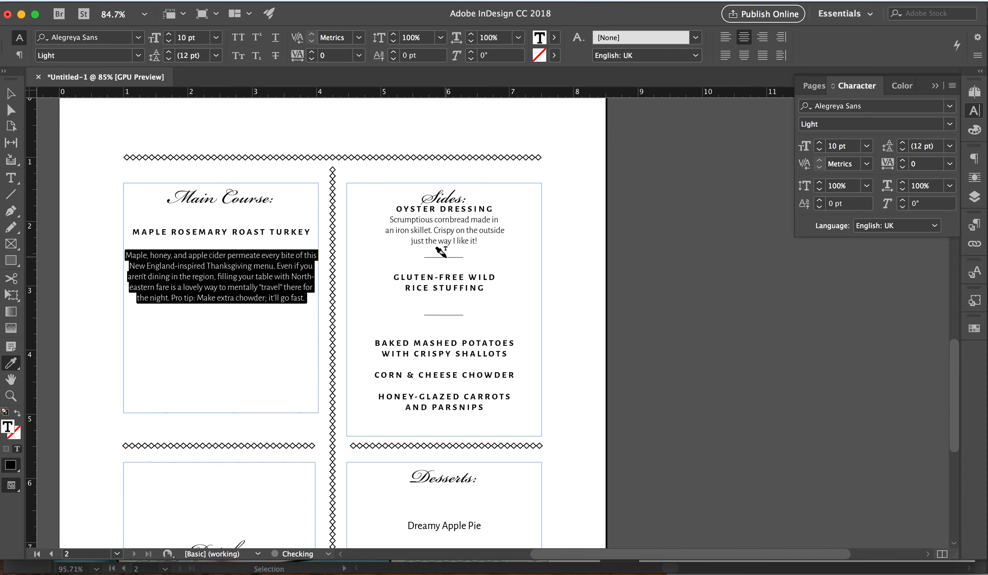
Step: Delete the empty line between "Maple Rosemary Roast Turkey" and its description
left_click(15, 182)
left_click(124, 252)
key("super+z")
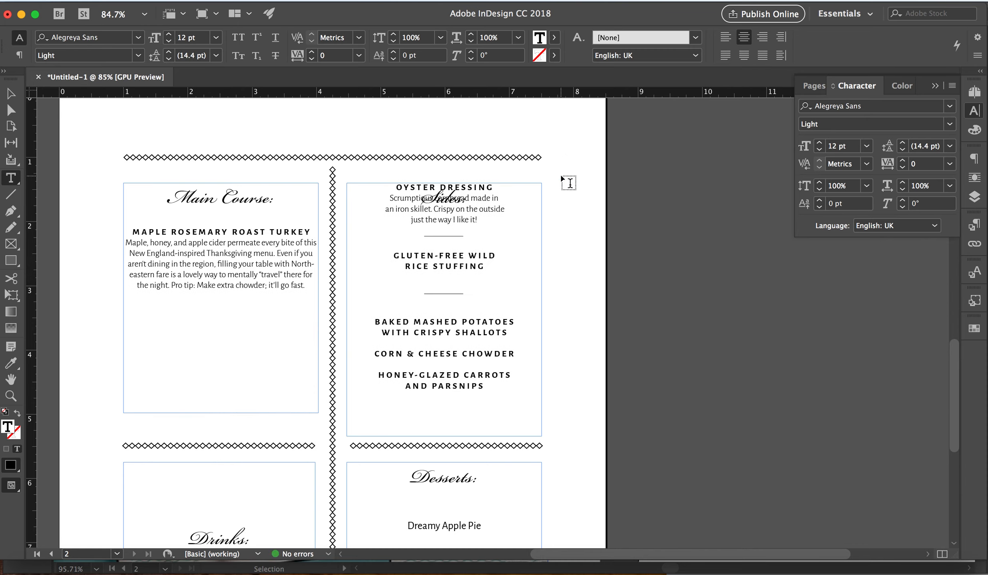
left_click(391, 197)
key("Return")
key("Return")
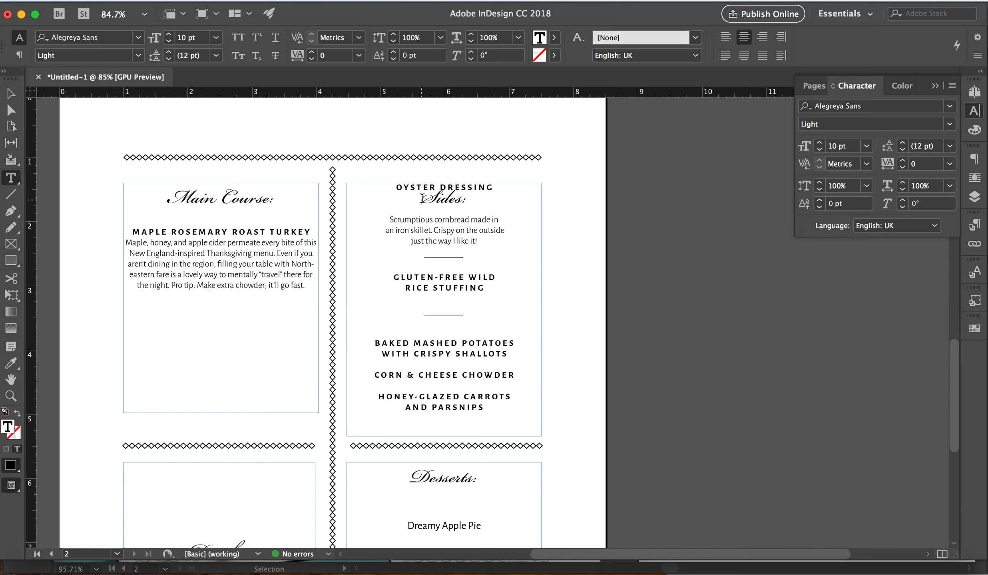
key("Return")
key("BackSpace")
key("BackSpace")
key("BackSpace")
Step: Add three line breaks before "Oyster Dressing" so the dish sits below the "Sides:" heading
left_click(396, 186)
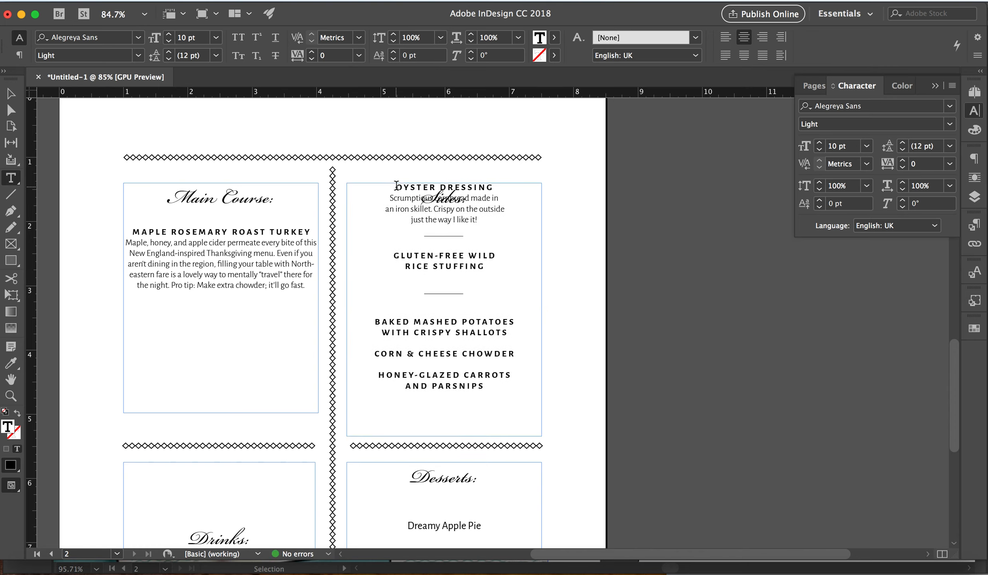
key("Return")
key("Return")
key("Return")
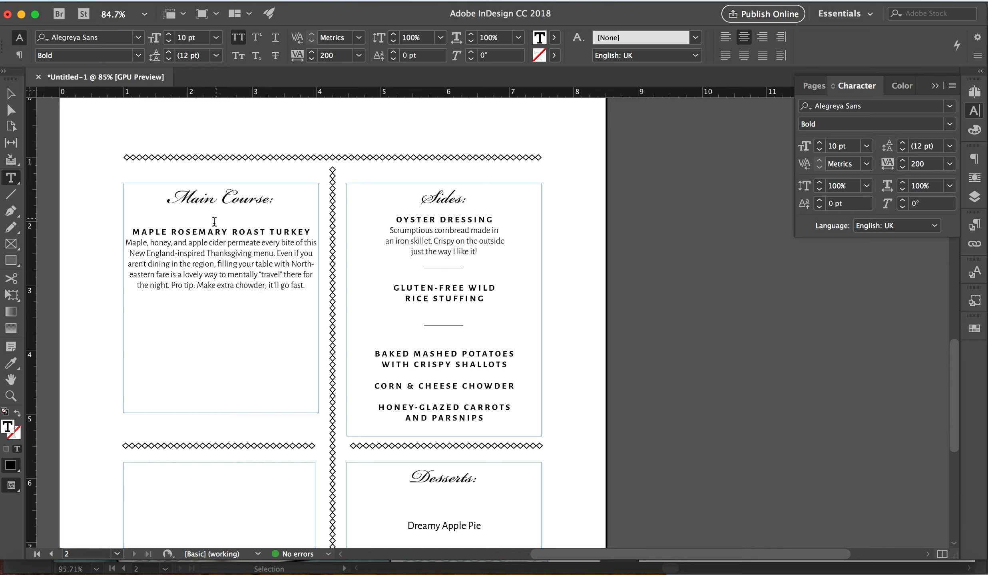
Step: Deselect the text and examine the spacing and formatting of the menu sections on the page
left_click(9, 95)
left_click(628, 337)
scroll(626, 296, "left", 2)
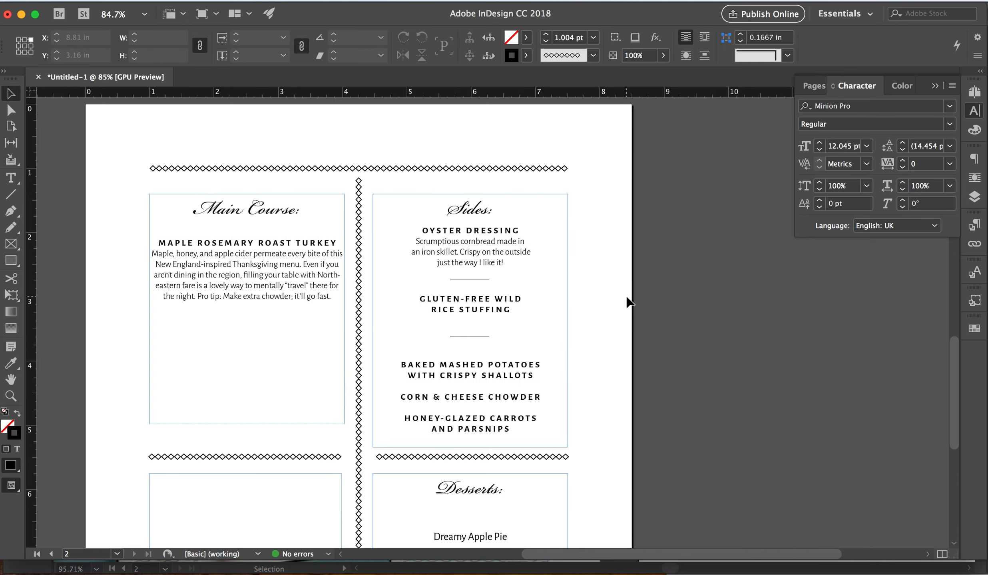
scroll(628, 303, "down", 1)
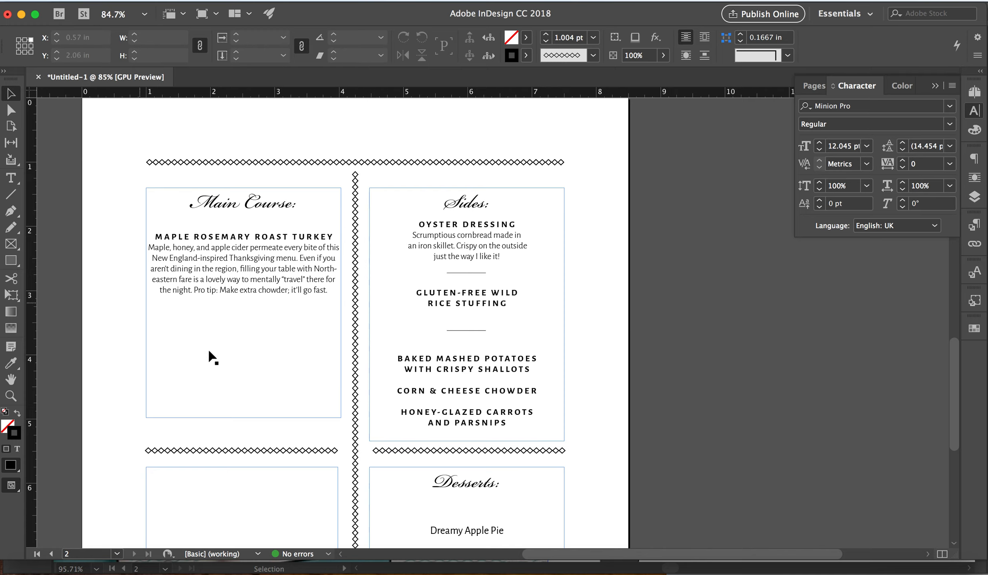
scroll(359, 363, "down", 5)
scroll(359, 363, "up", 5)
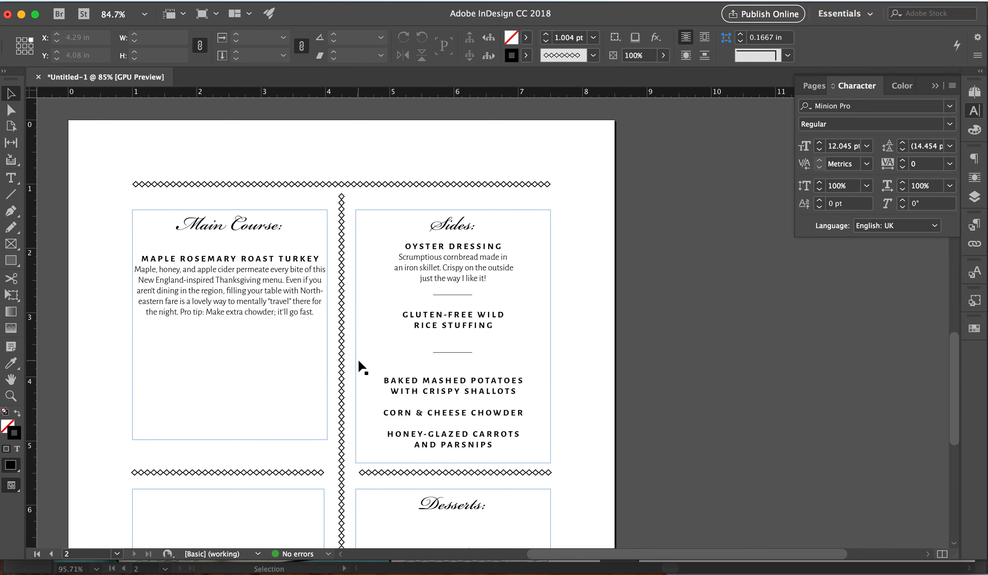
scroll(359, 363, "down", 1)
scroll(359, 364, "down", 5)
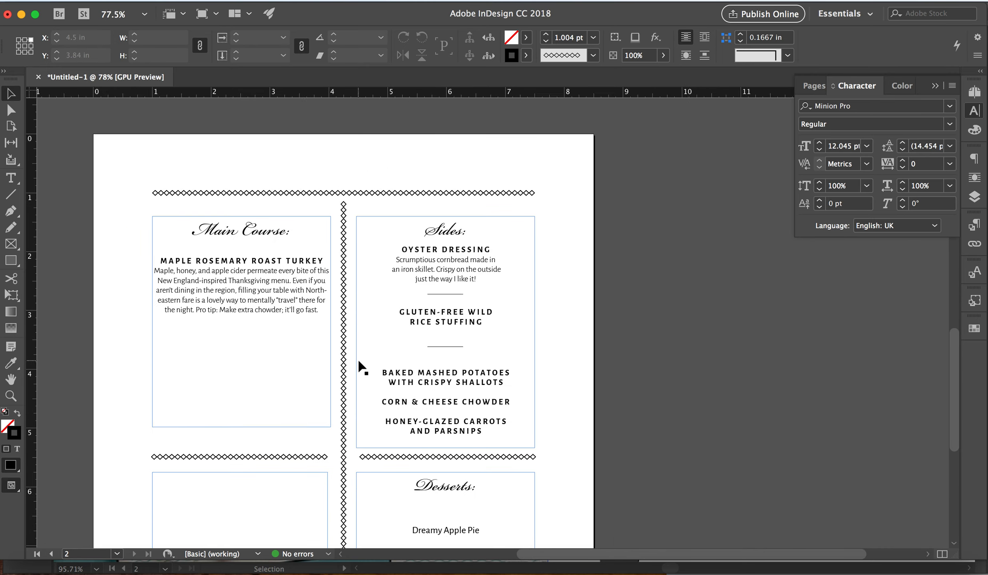